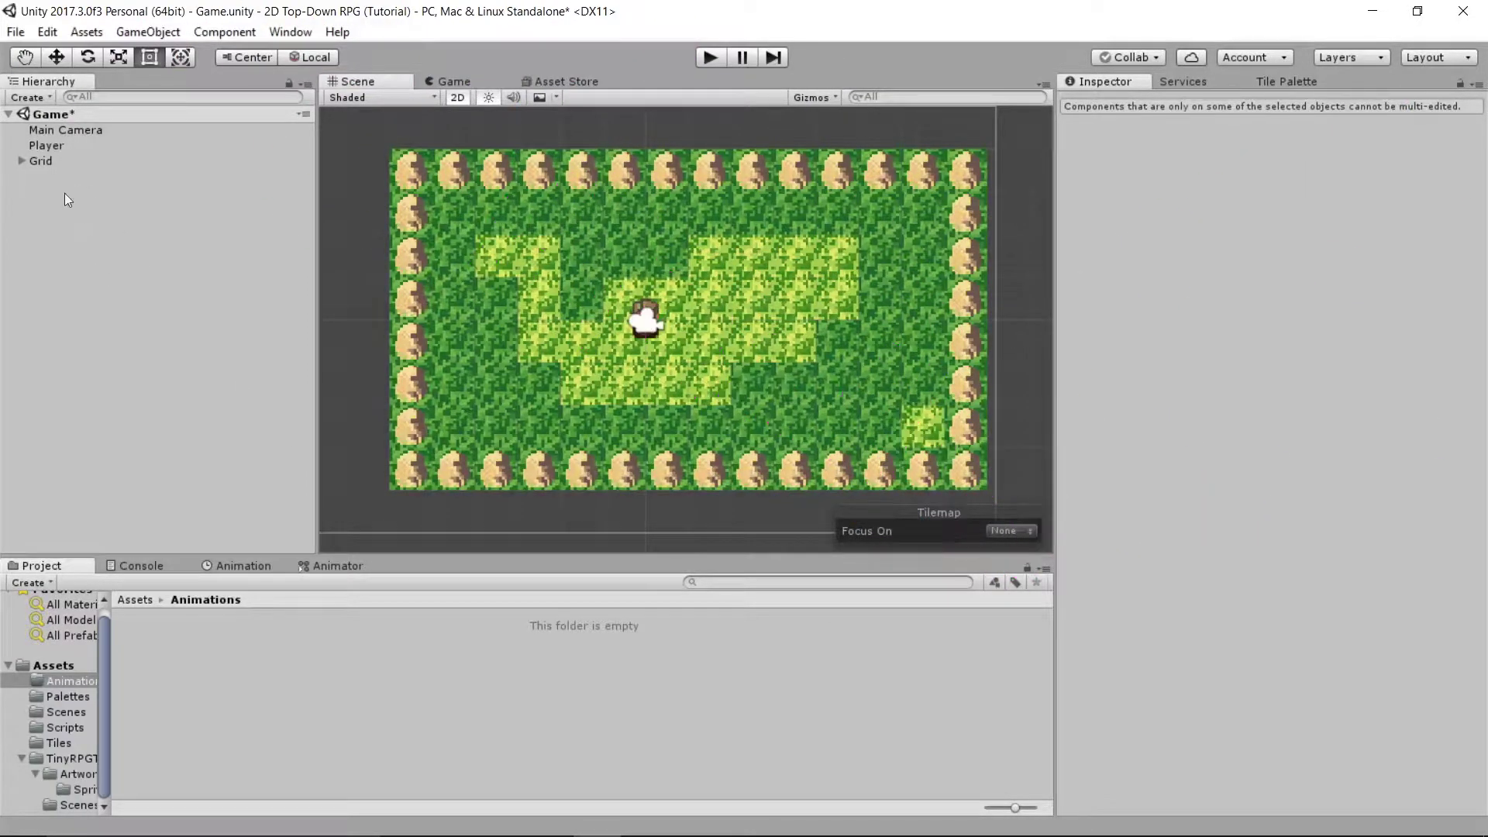
Freeze the Z rotation in the Player's Rigidbody 2D constraints
left_click(63, 148)
scroll(1140, 494, "down", 5)
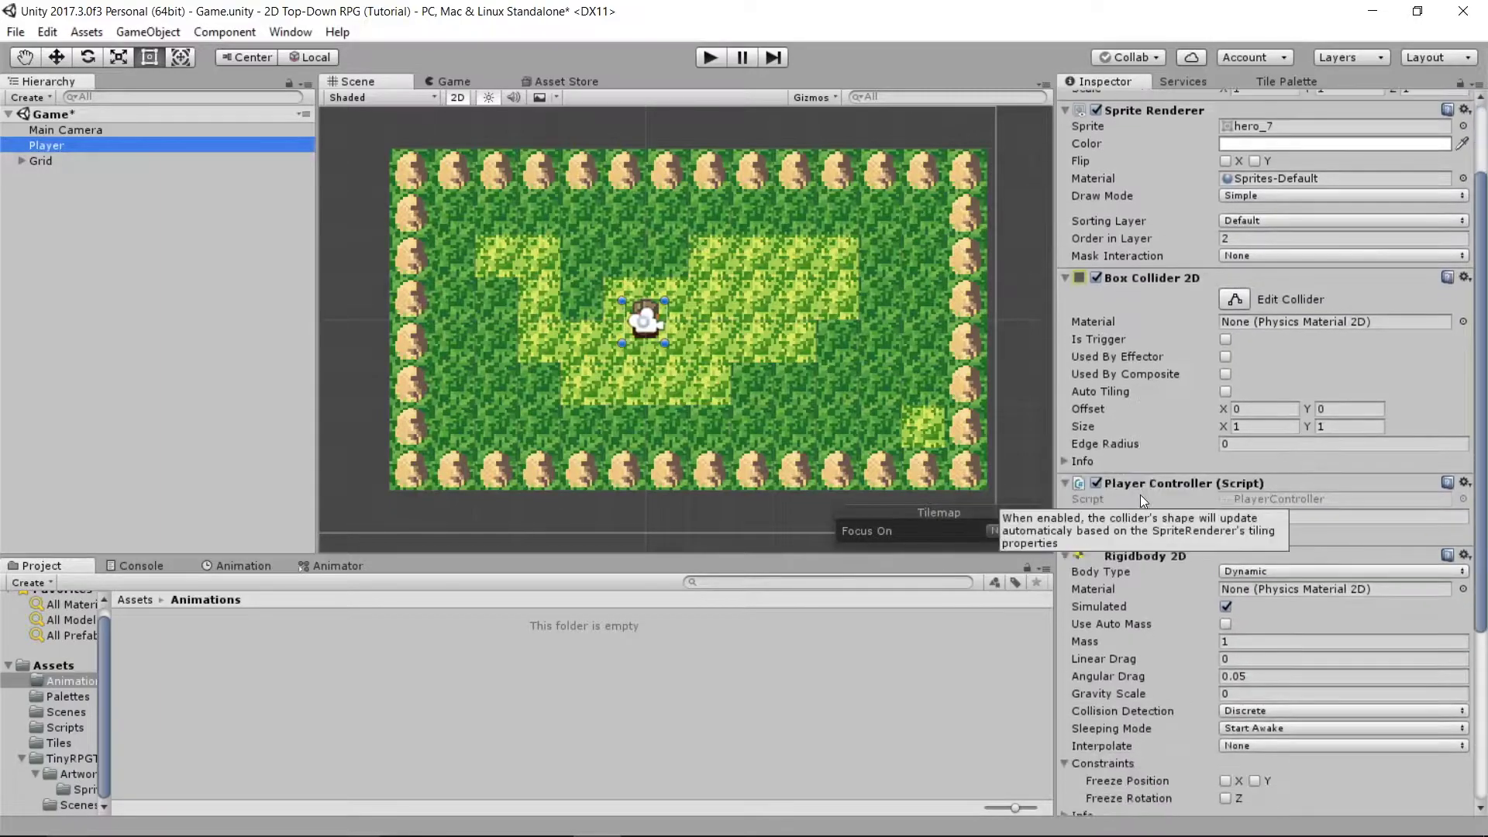
scroll(1141, 494, "down", 3)
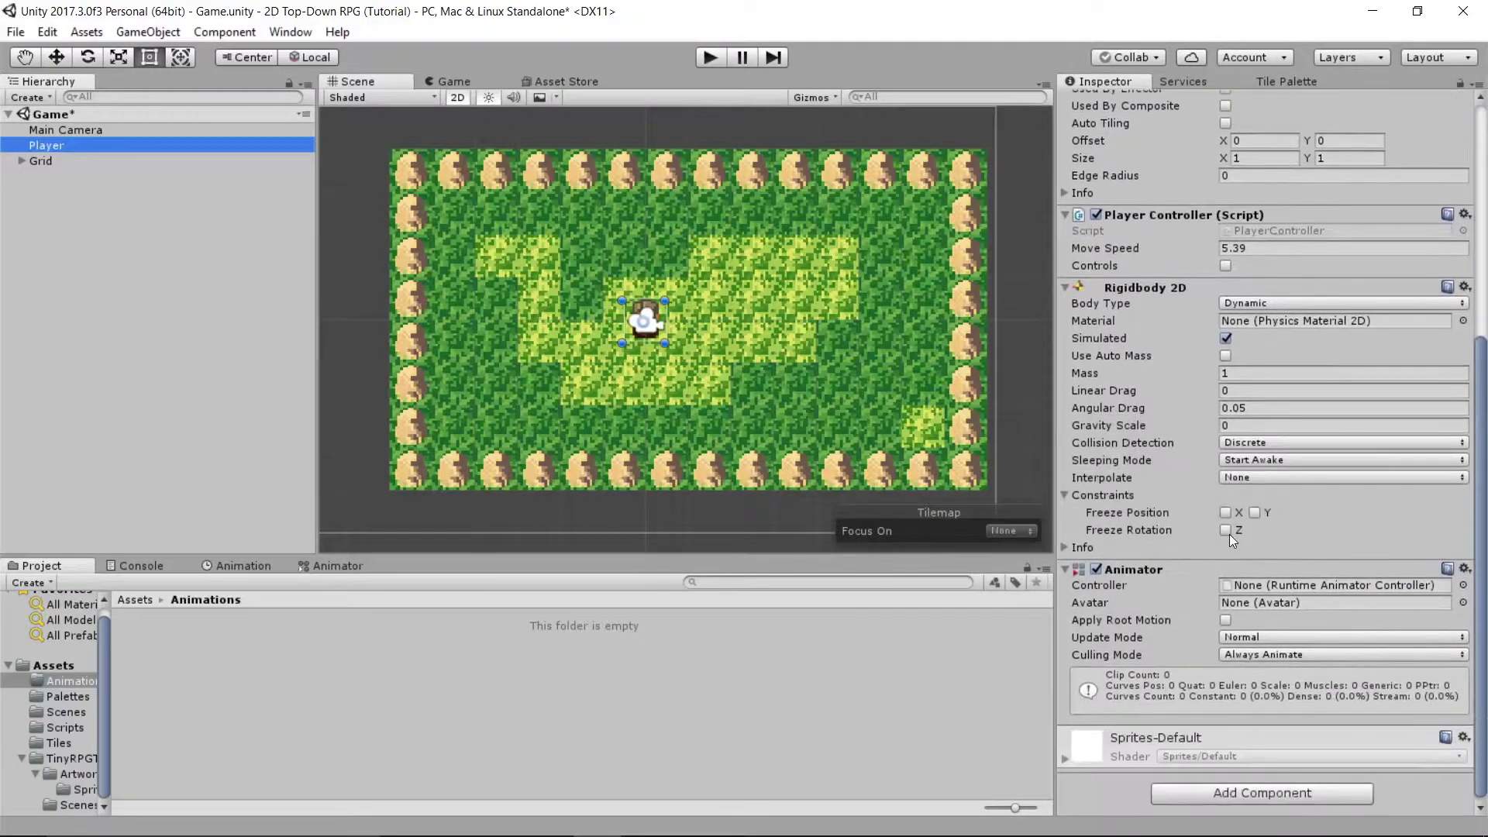
left_click(1225, 530)
Play-test the scene by walking the player around the map against the border rocks, and stop play mode
key("ctrl+p")
key("Right")
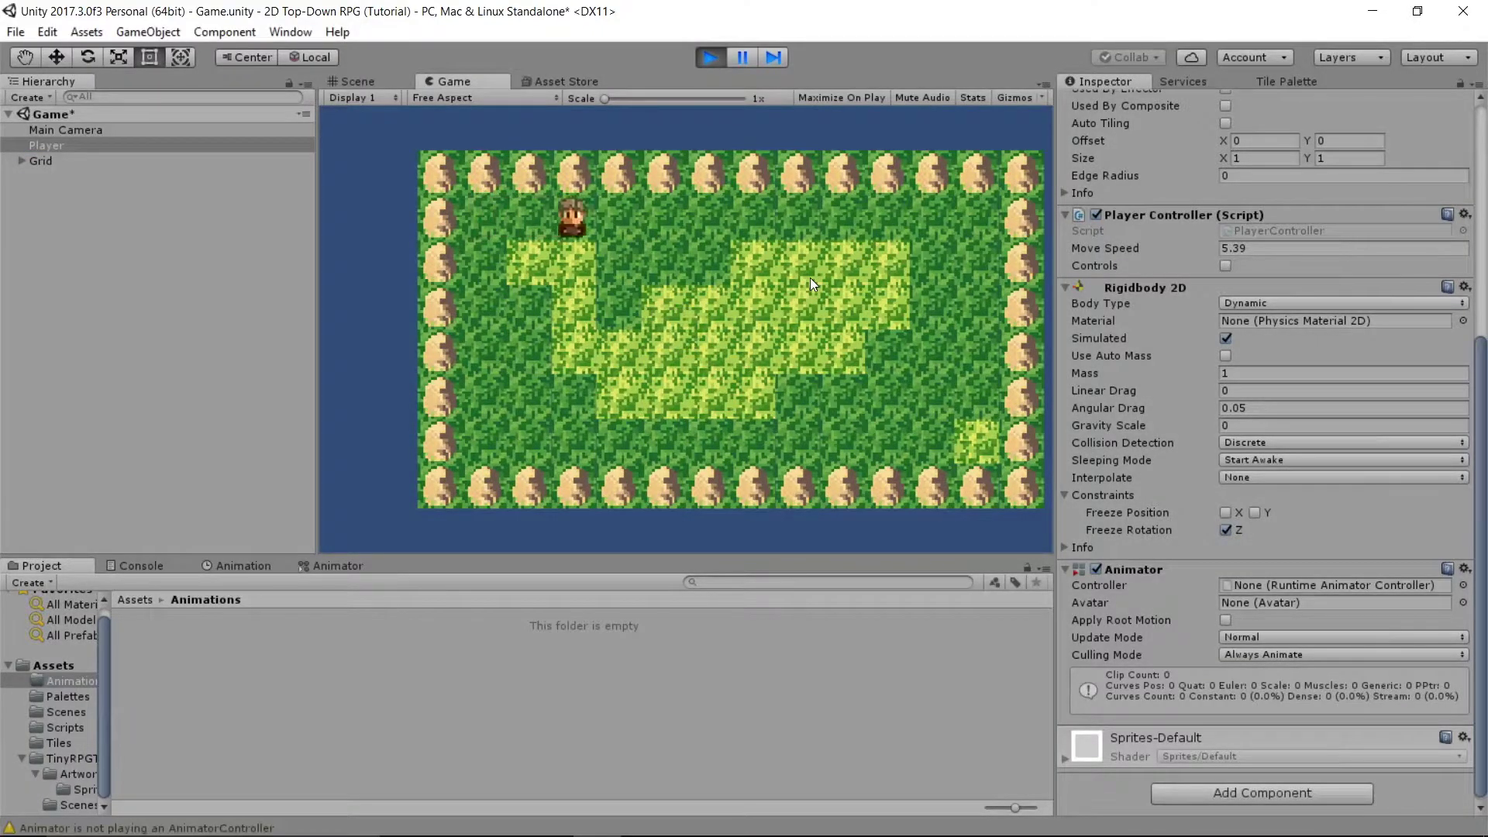
key("Down")
key("Right")
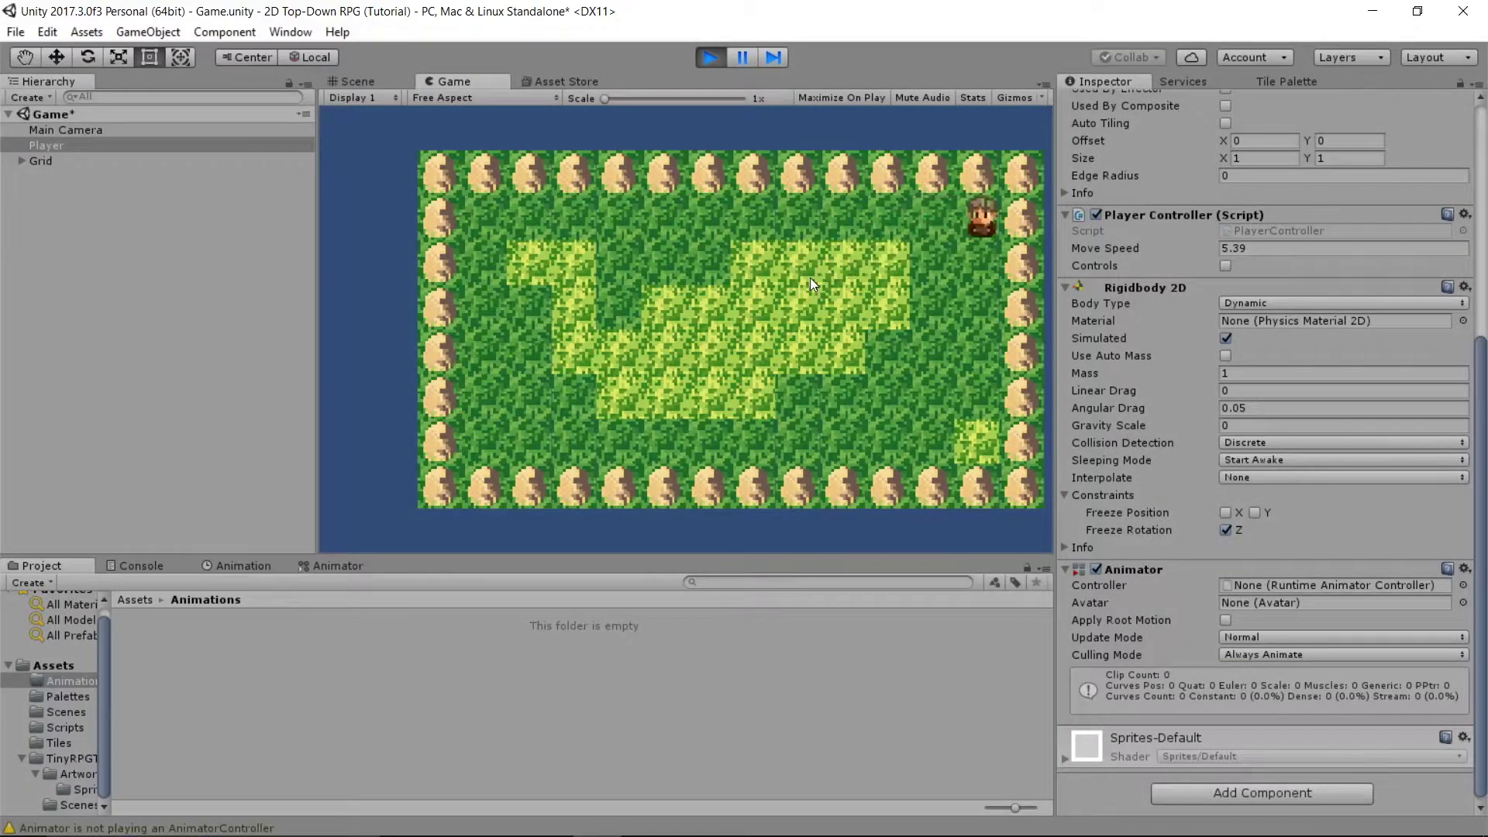
key("Down")
key("Down")
key("Left")
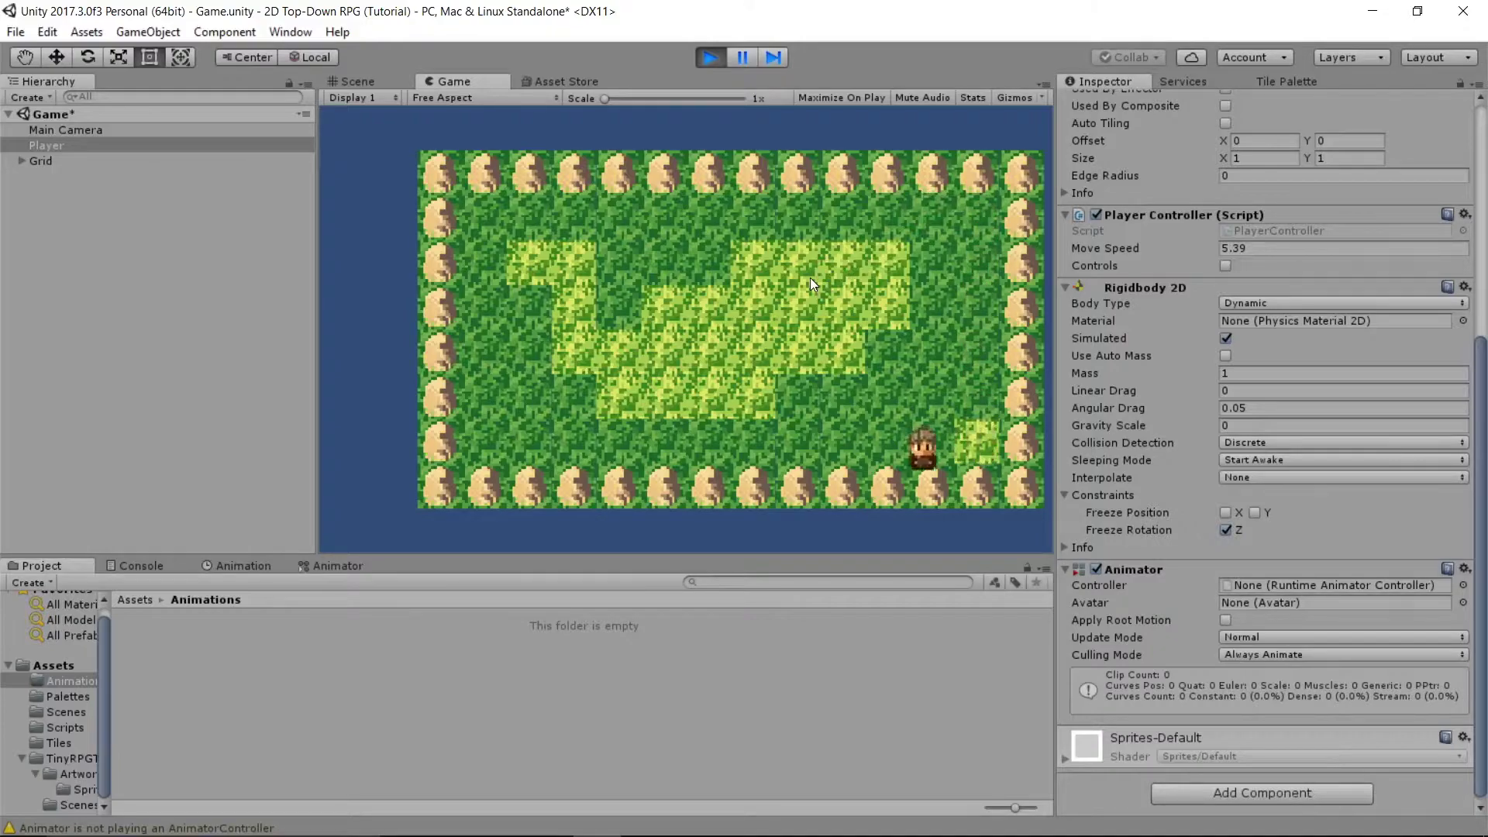
key("Up")
key("Right")
key("Down")
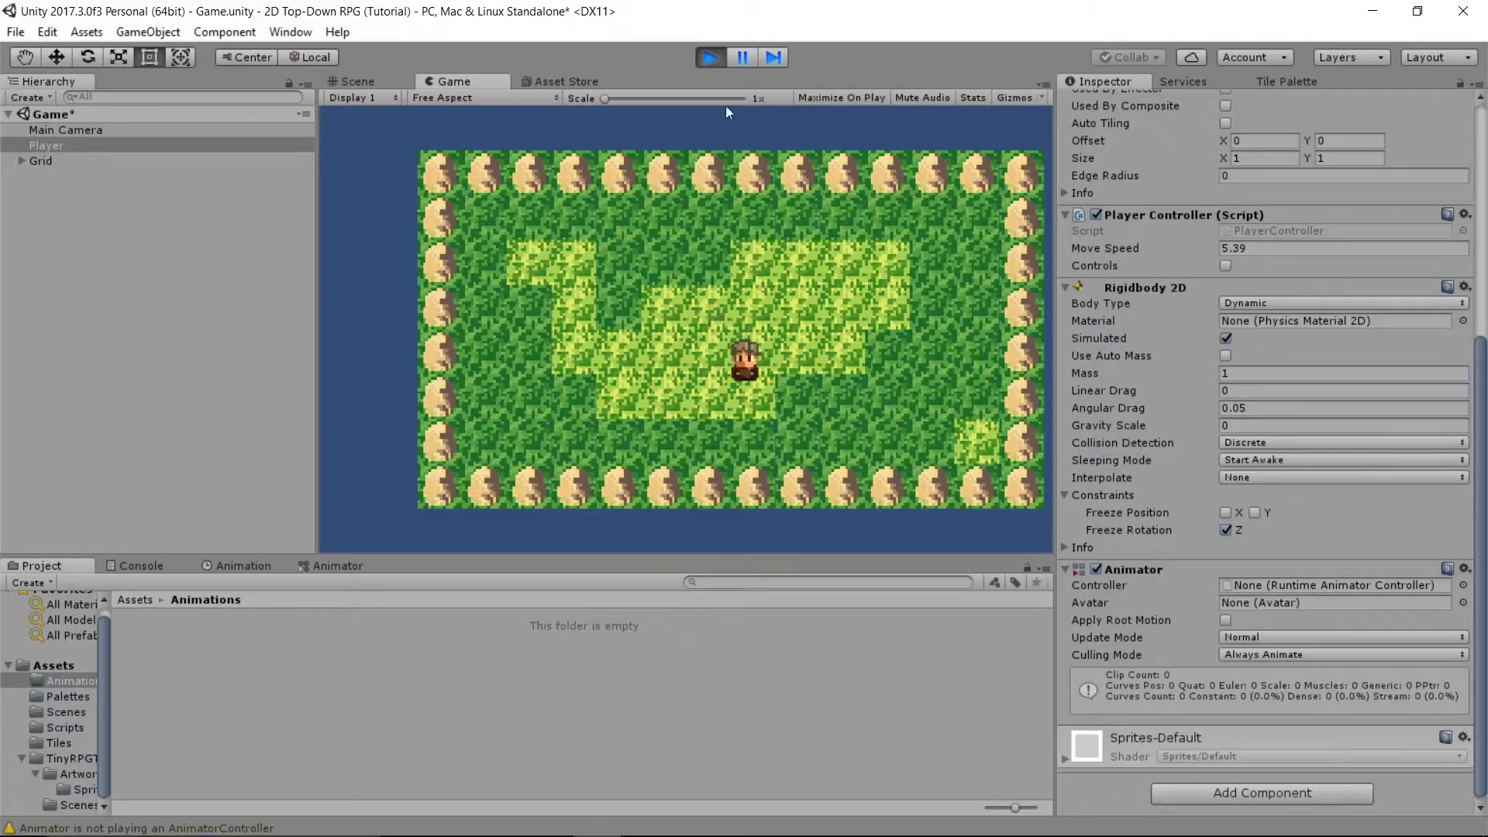
left_click(711, 58)
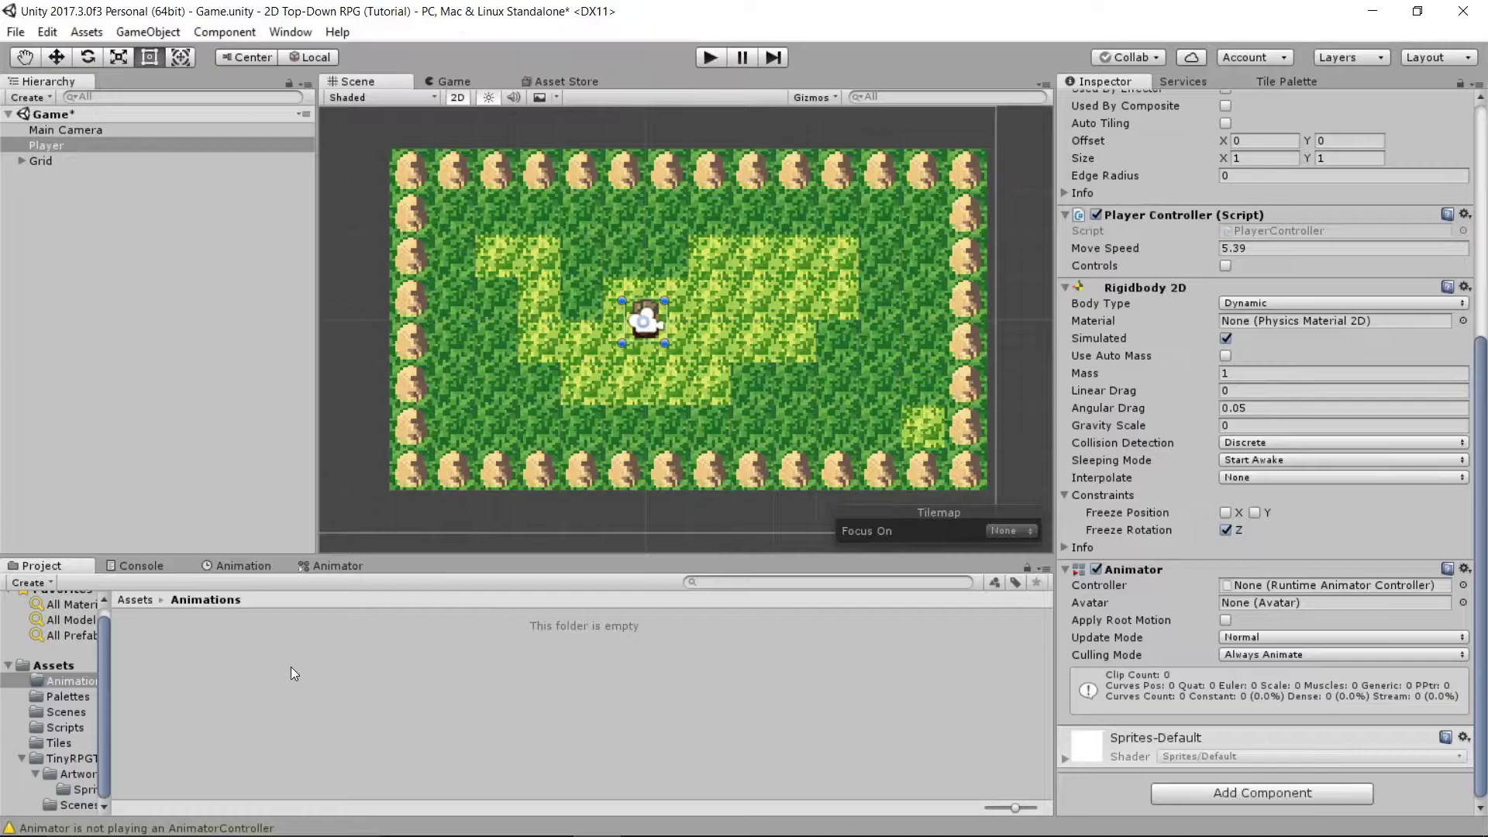
Dock the Animation window beside the Scene view and create the Player's first animation clip, named Player_Move_Side
left_click_drag(259, 566, 677, 81)
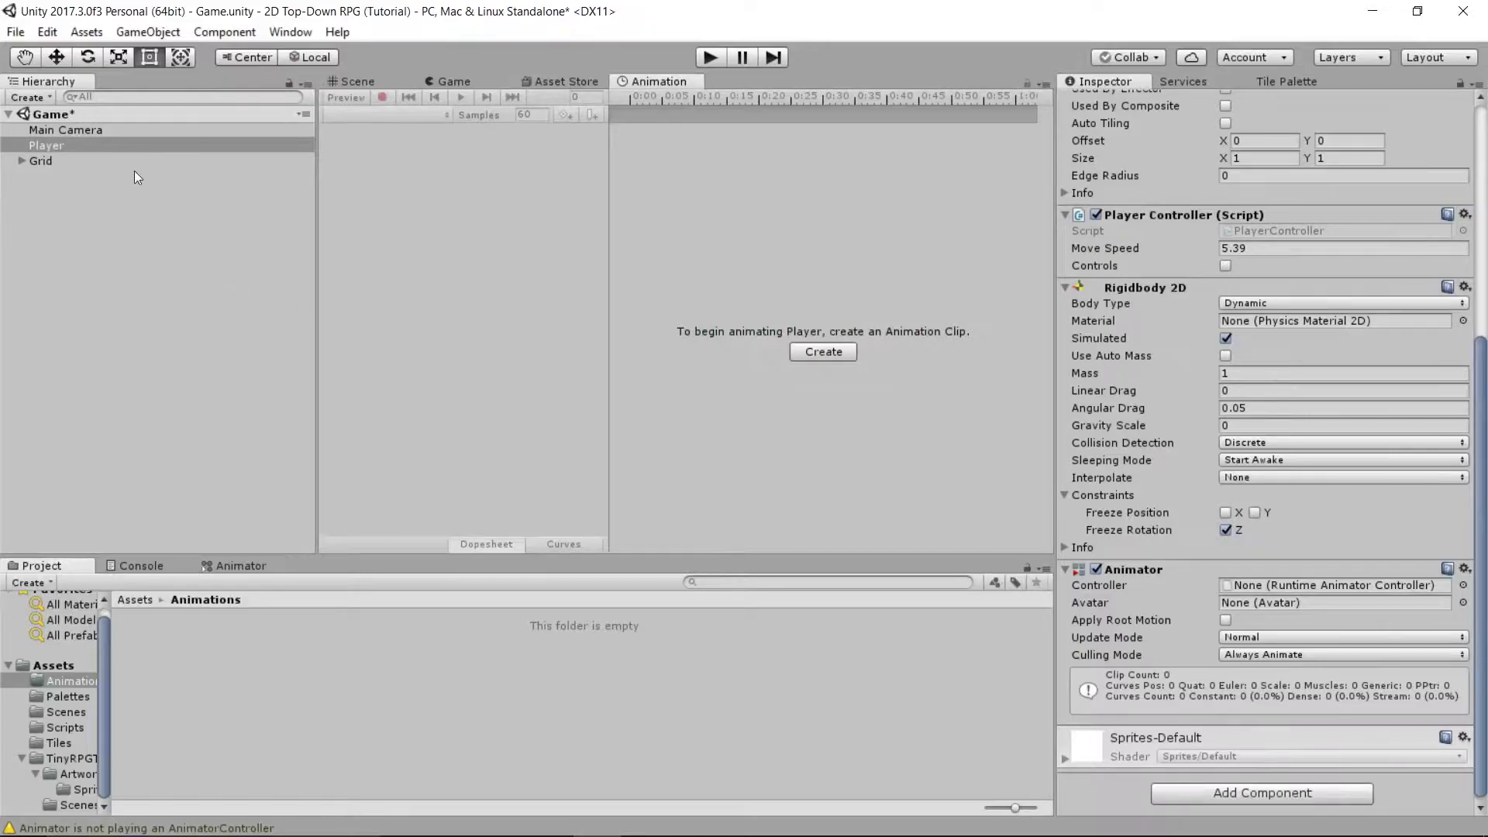
left_click(85, 145)
left_click(820, 350)
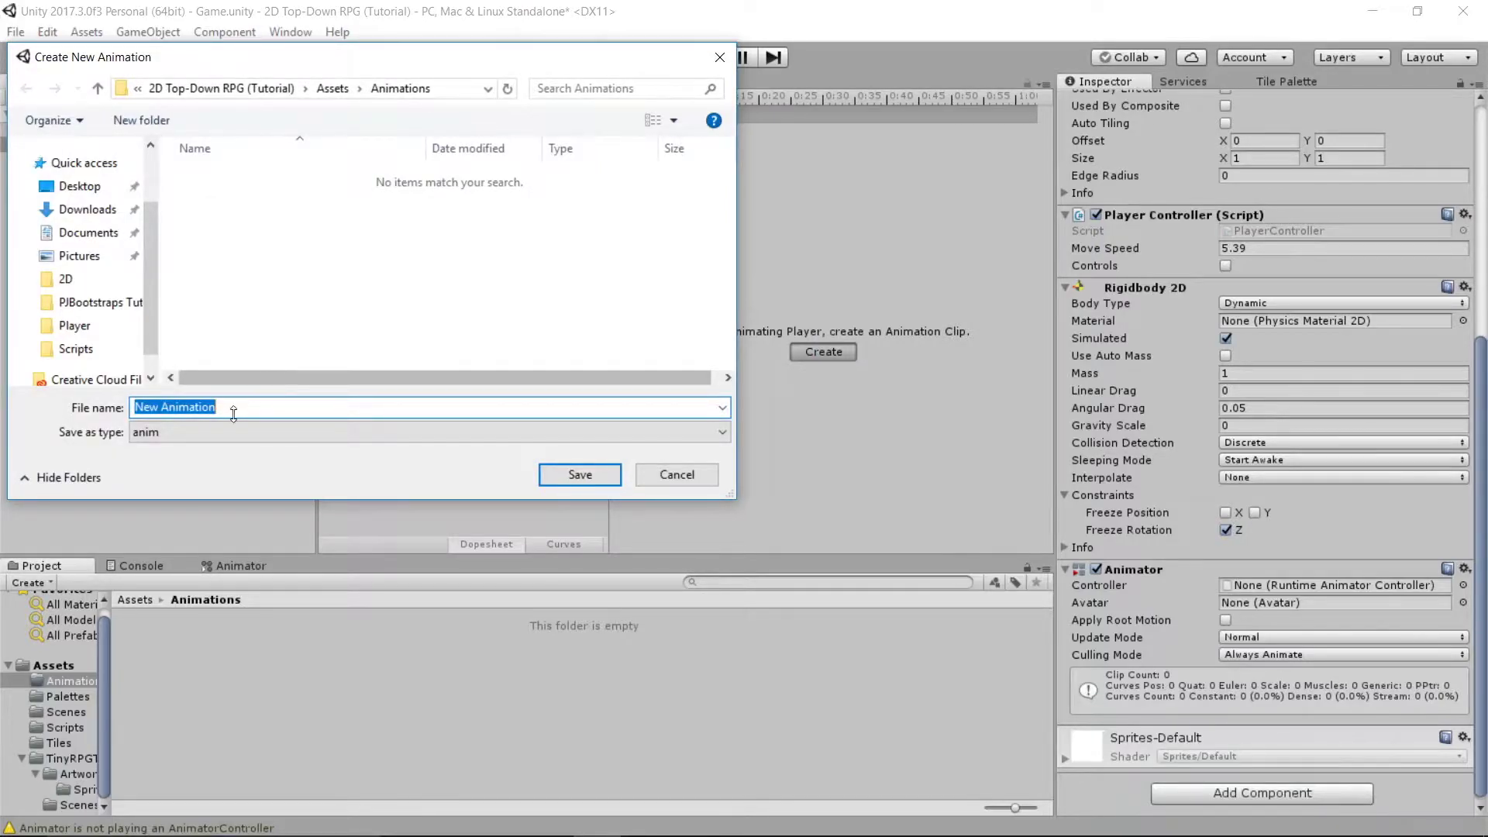
type("Player_")
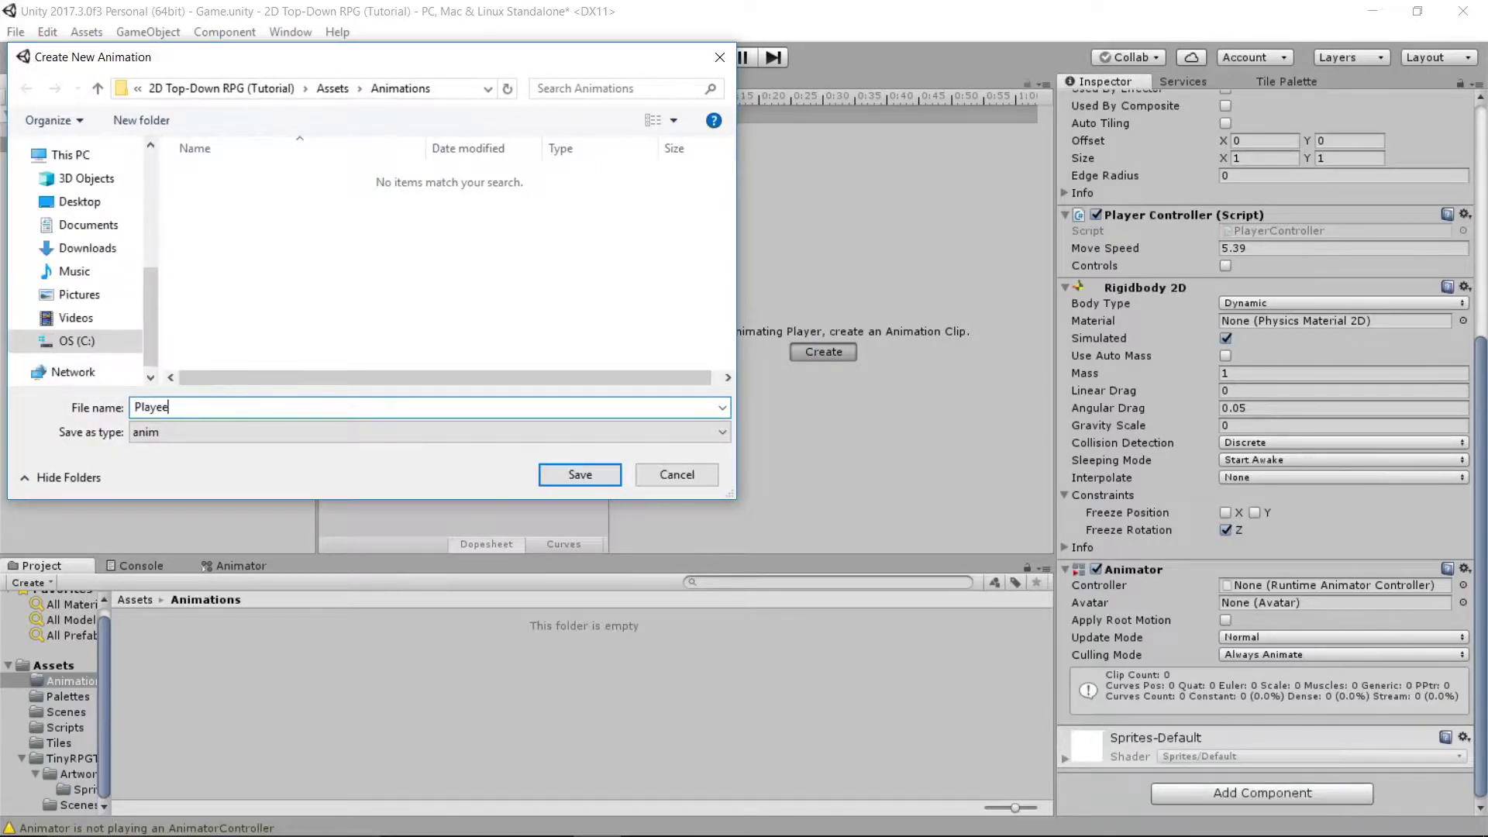
type("Move_Side")
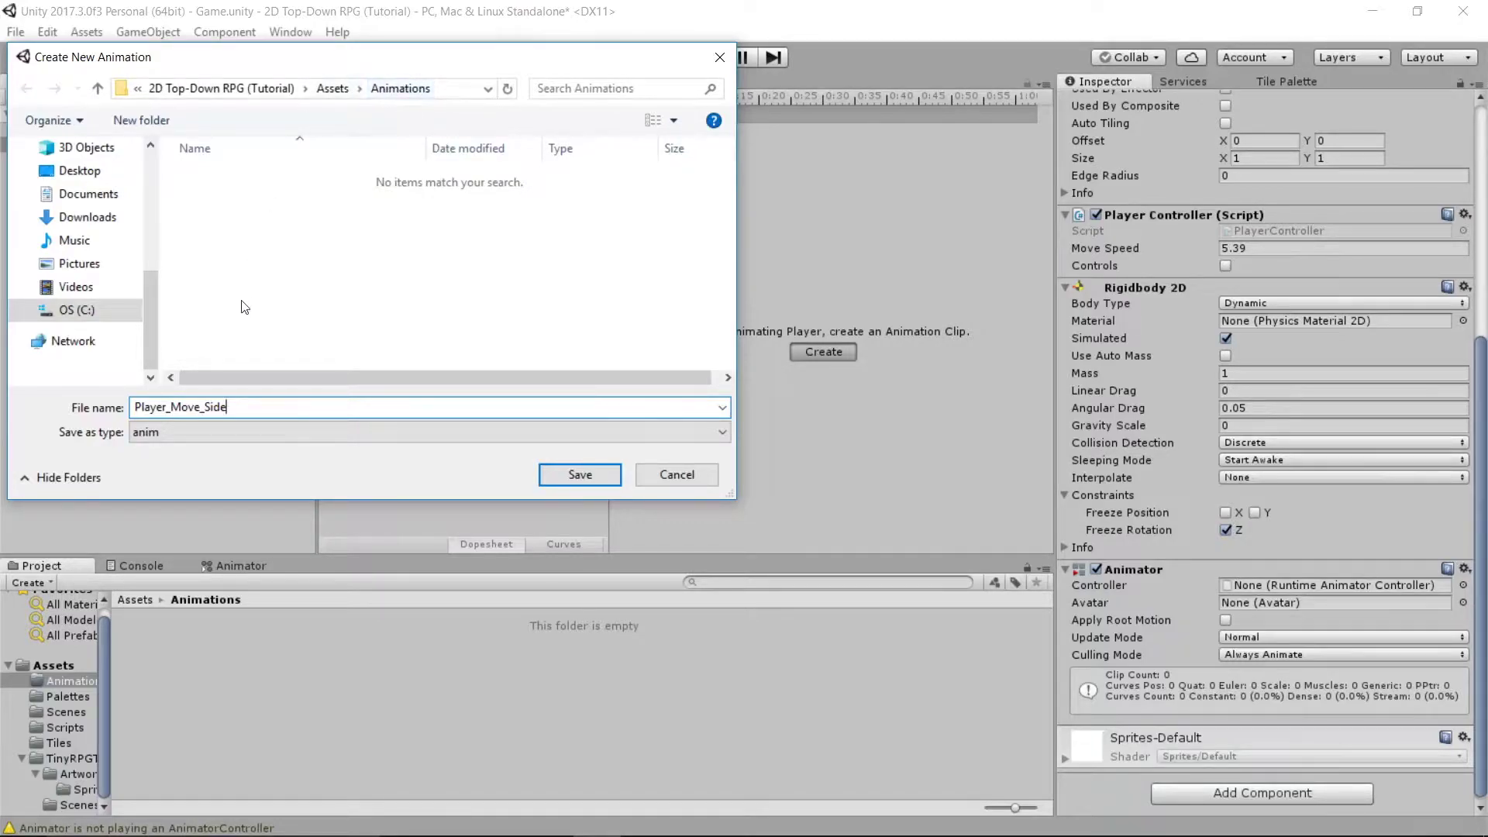
left_click(555, 472)
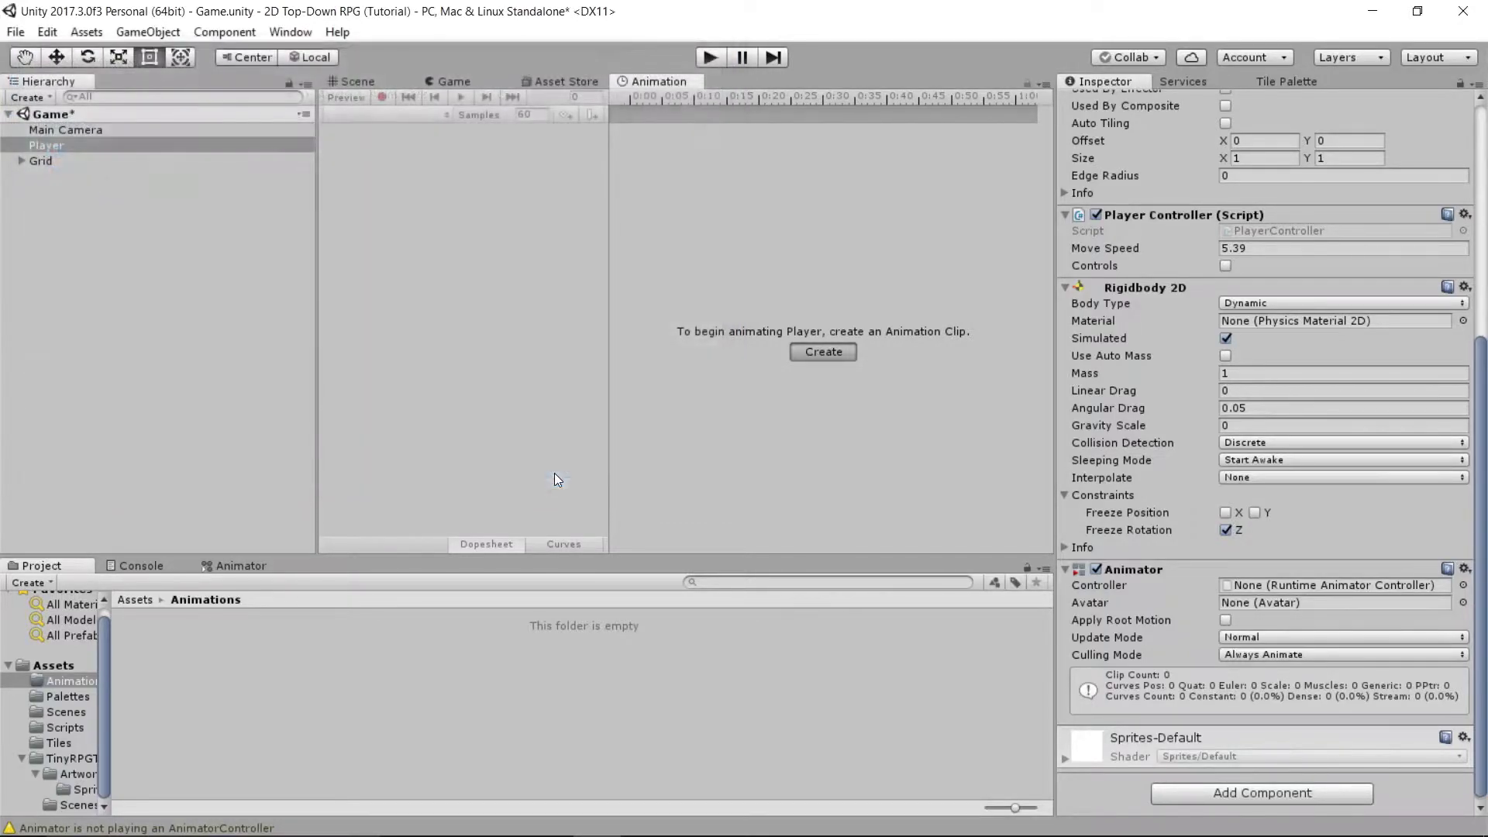
Expand the hero sprite sheet in TinyRPGTown's Artwork/Sprites folder and key hero_0 at the start of the Player_Move_Side clip
scroll(649, 132, "up", 5)
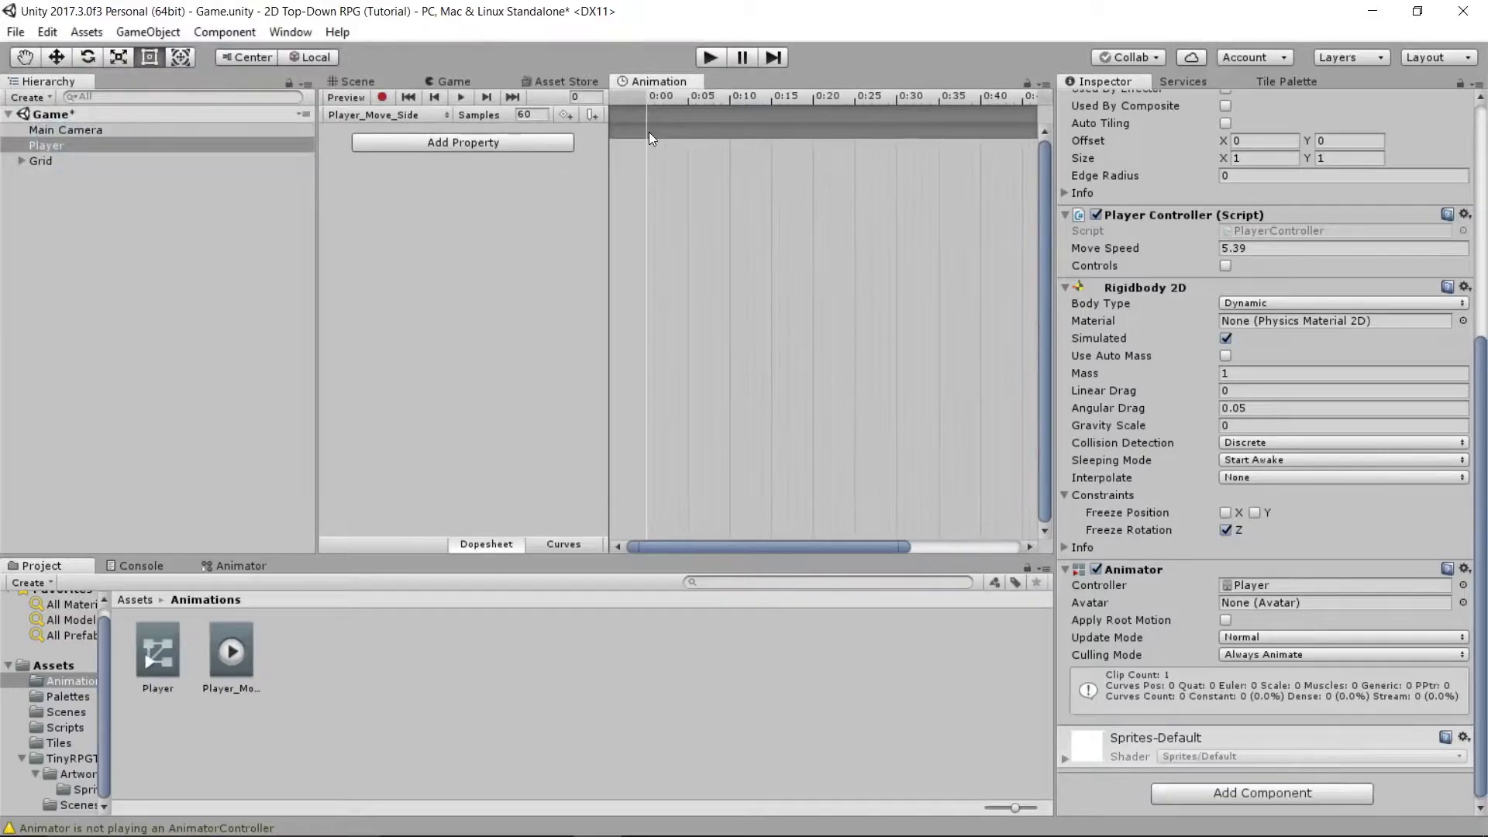
left_click(62, 760)
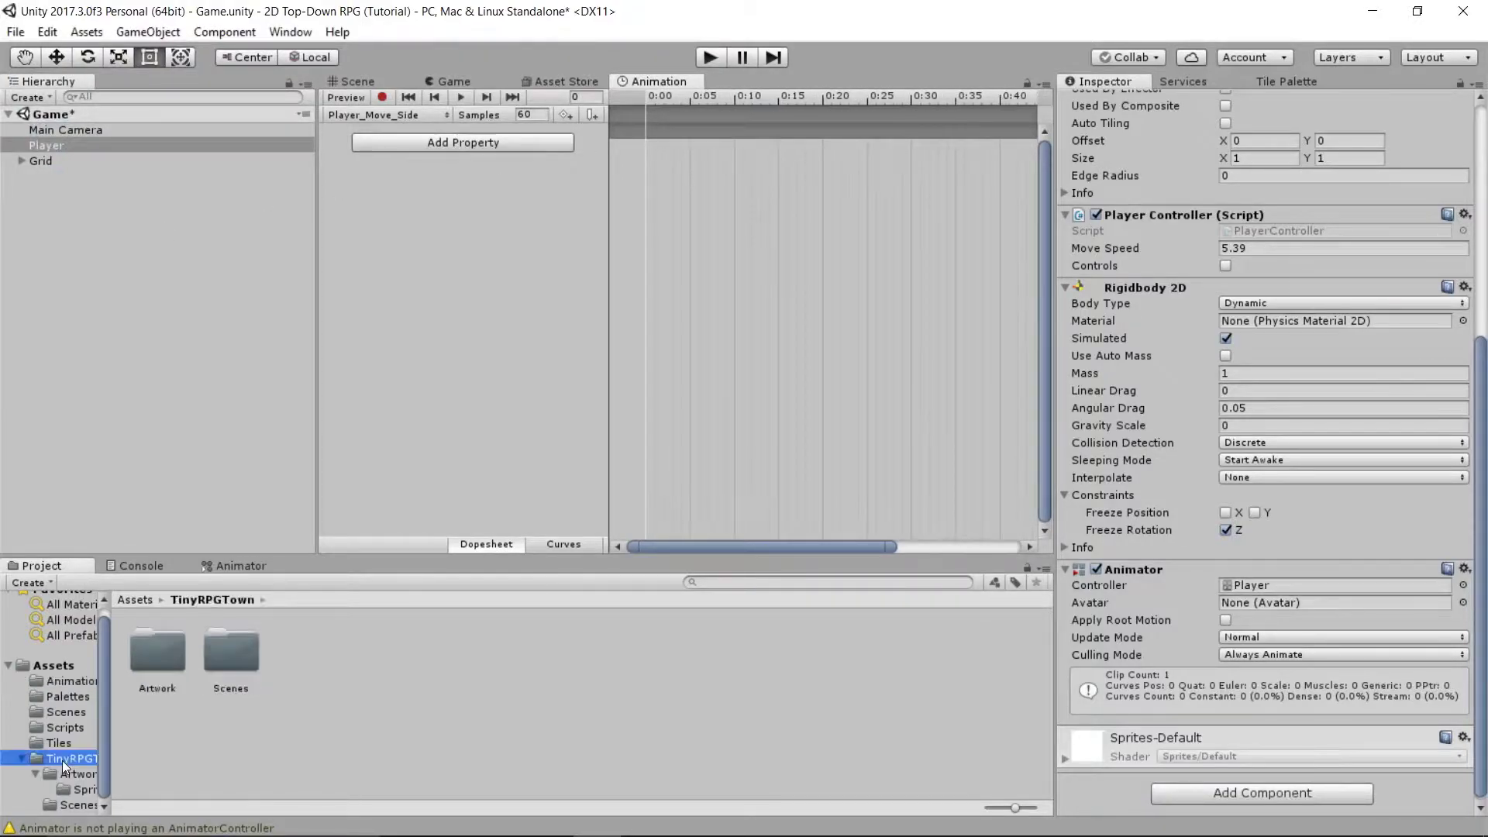
double_click(172, 643)
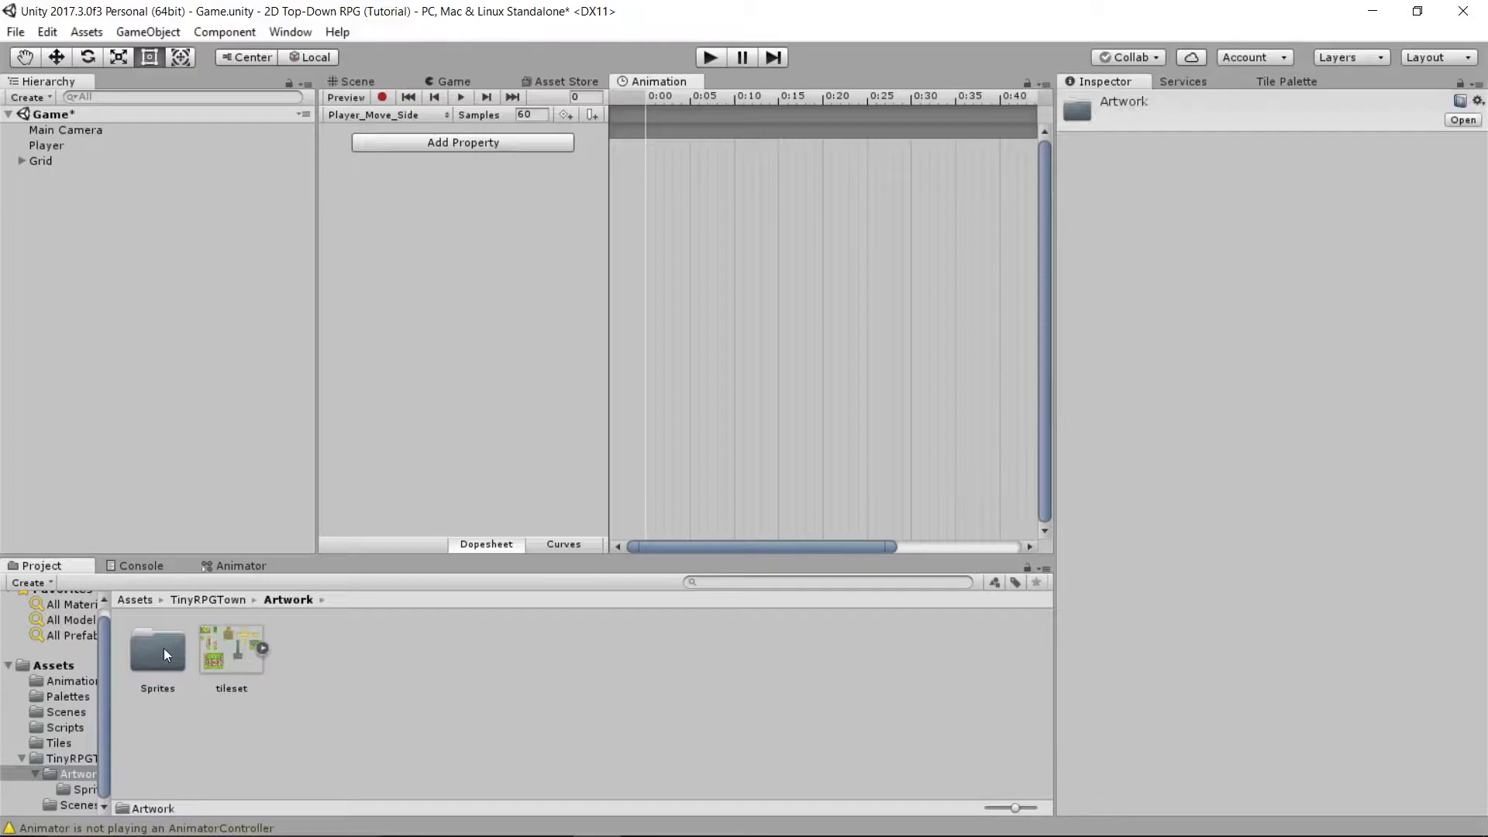
double_click(164, 648)
left_click(571, 649)
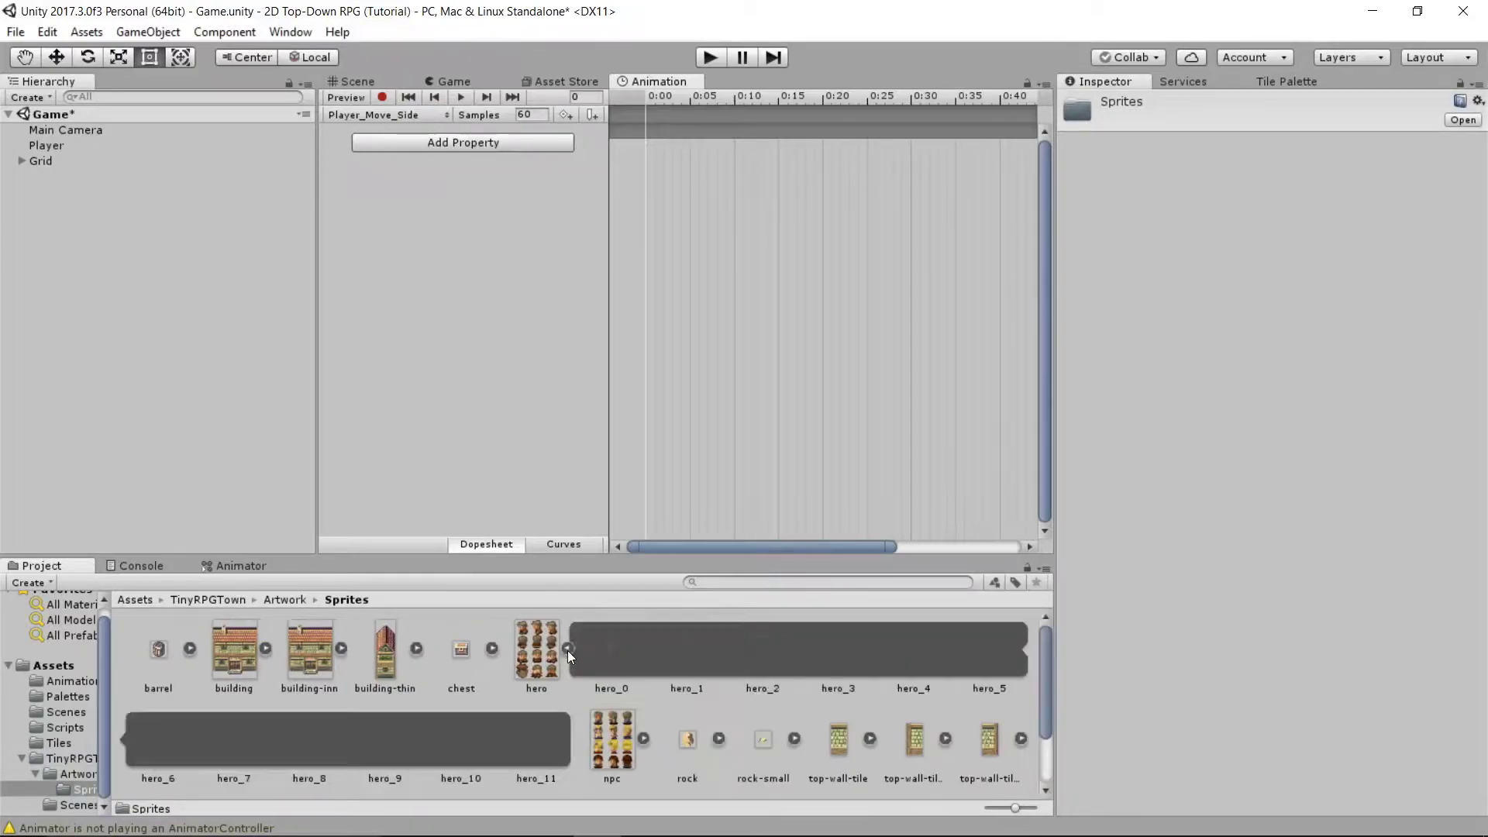
left_click_drag(644, 493, 643, 120)
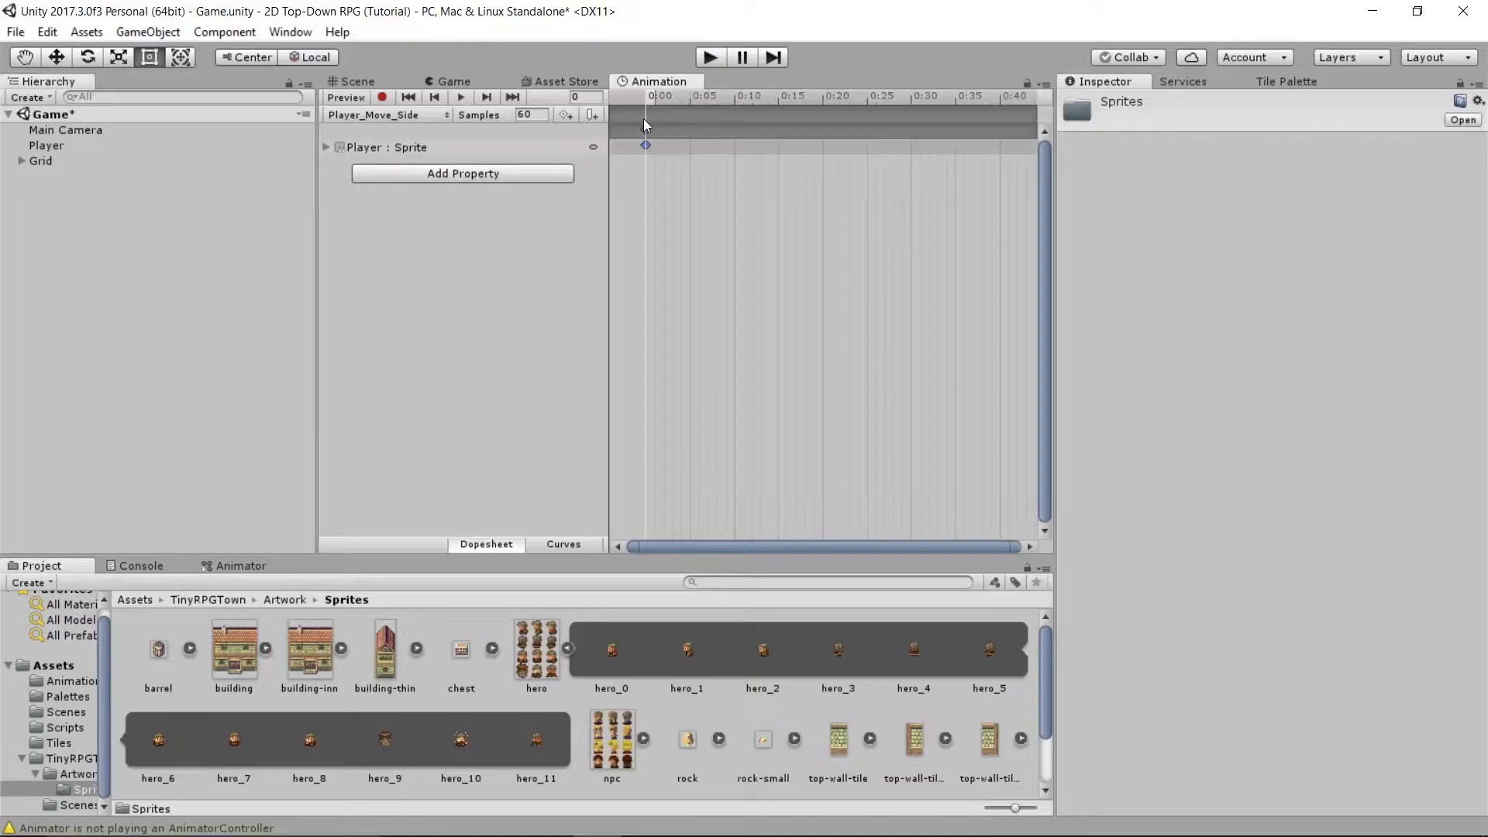
Set Player_Move_Side to 6 samples and key hero_1, hero_2 and hero_1 at 0:1, 0:2 and 0:3
left_click(540, 115)
type("6")
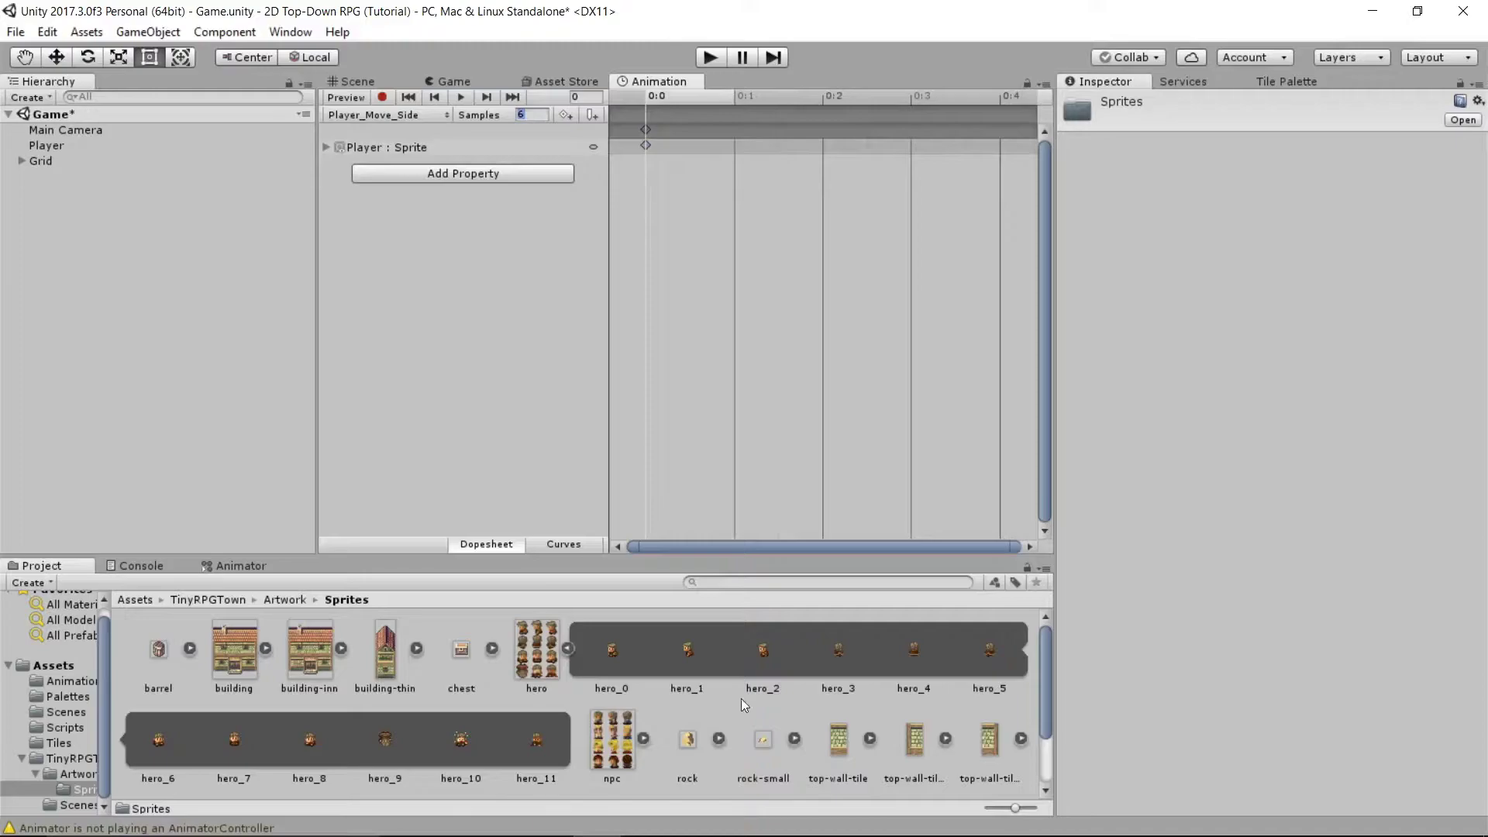
left_click_drag(694, 644, 727, 134)
left_click_drag(763, 649, 826, 144)
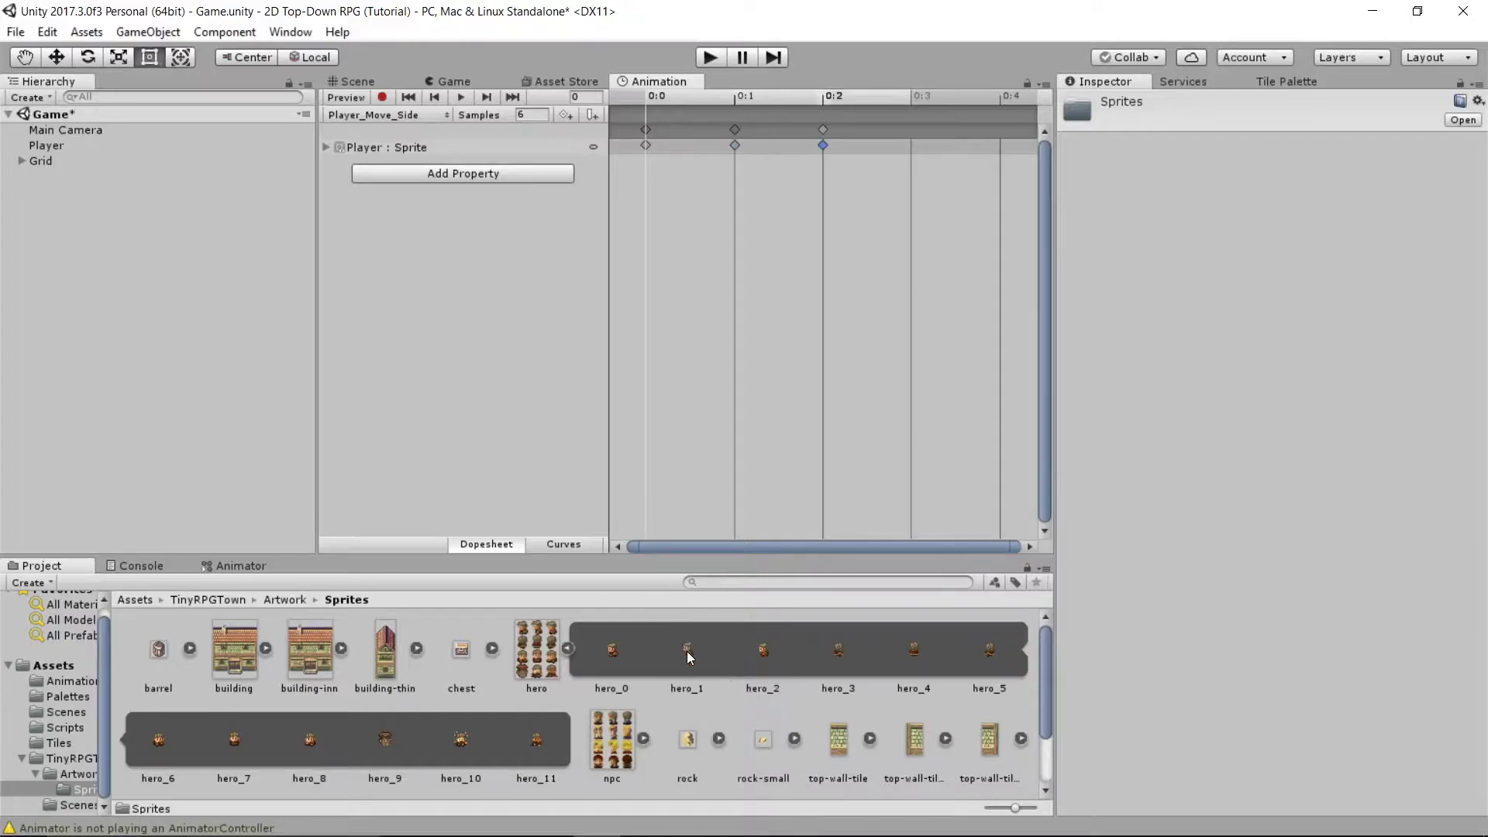
left_click_drag(689, 657, 913, 145)
left_click(341, 151)
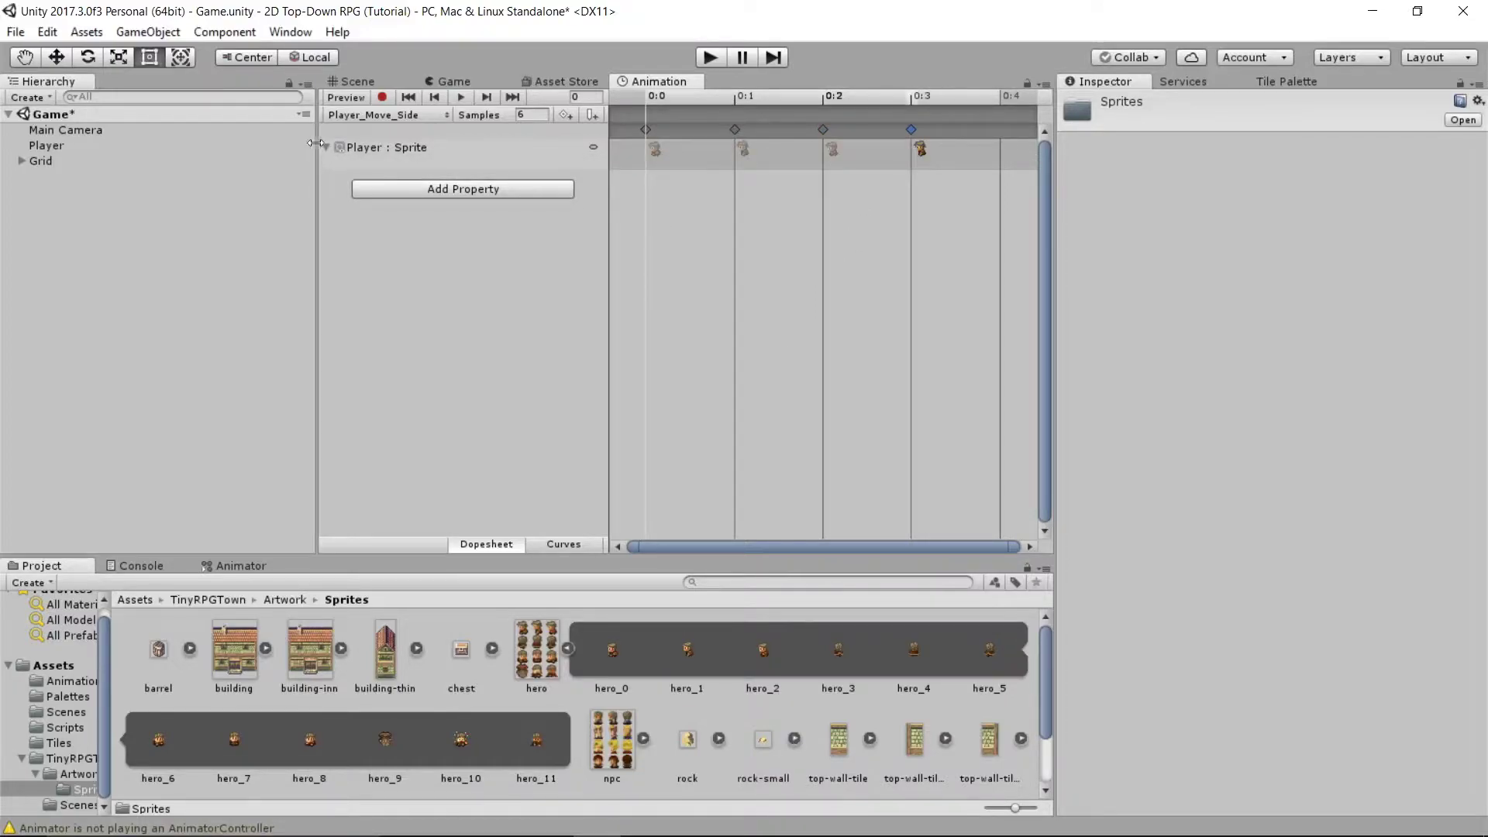
left_click(325, 147)
Create a new animation clip for the Player named Player_Move_Down in the Animations folder
left_click(437, 113)
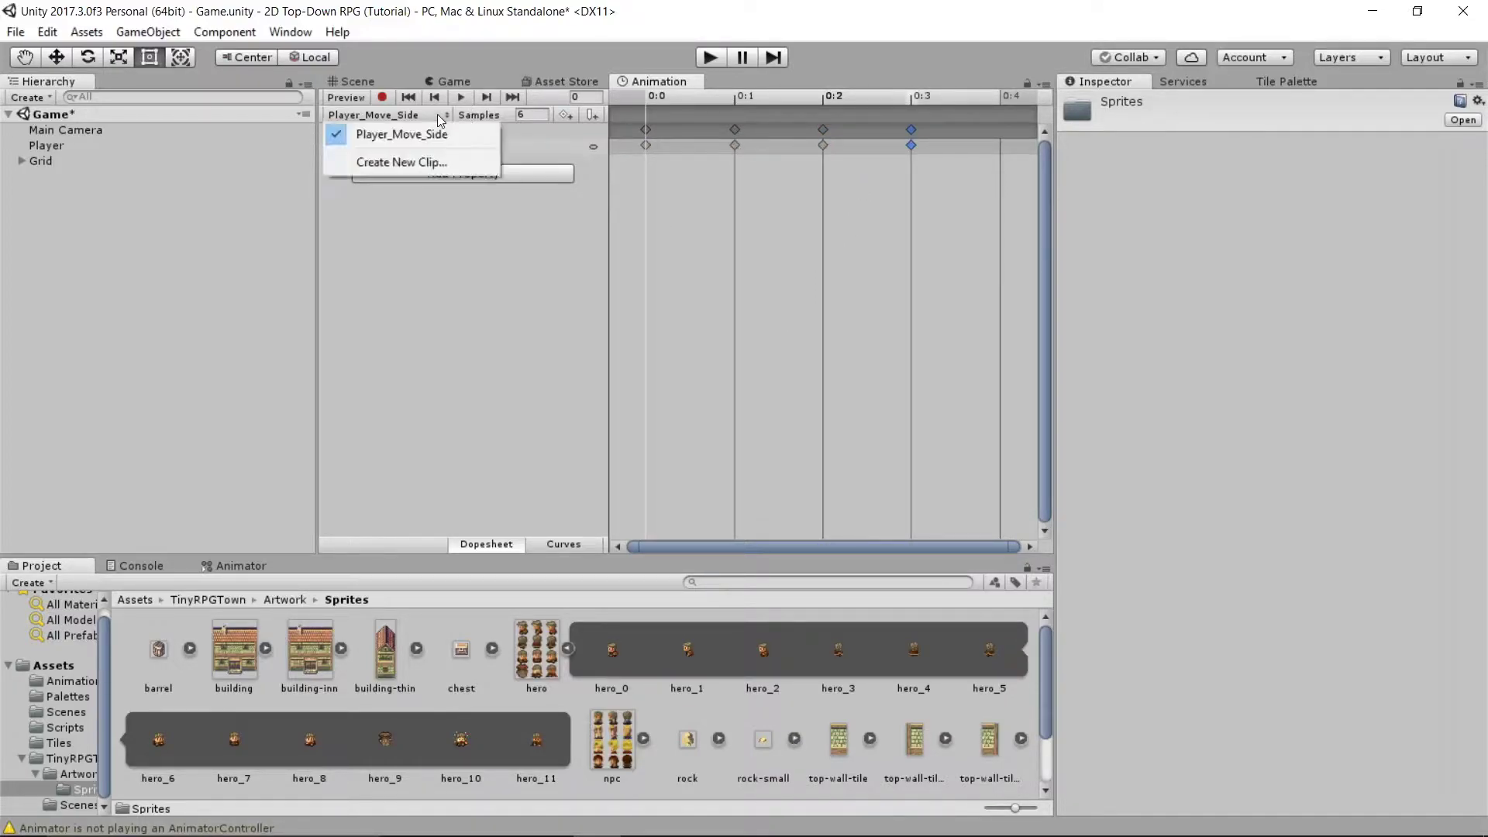
left_click(430, 158)
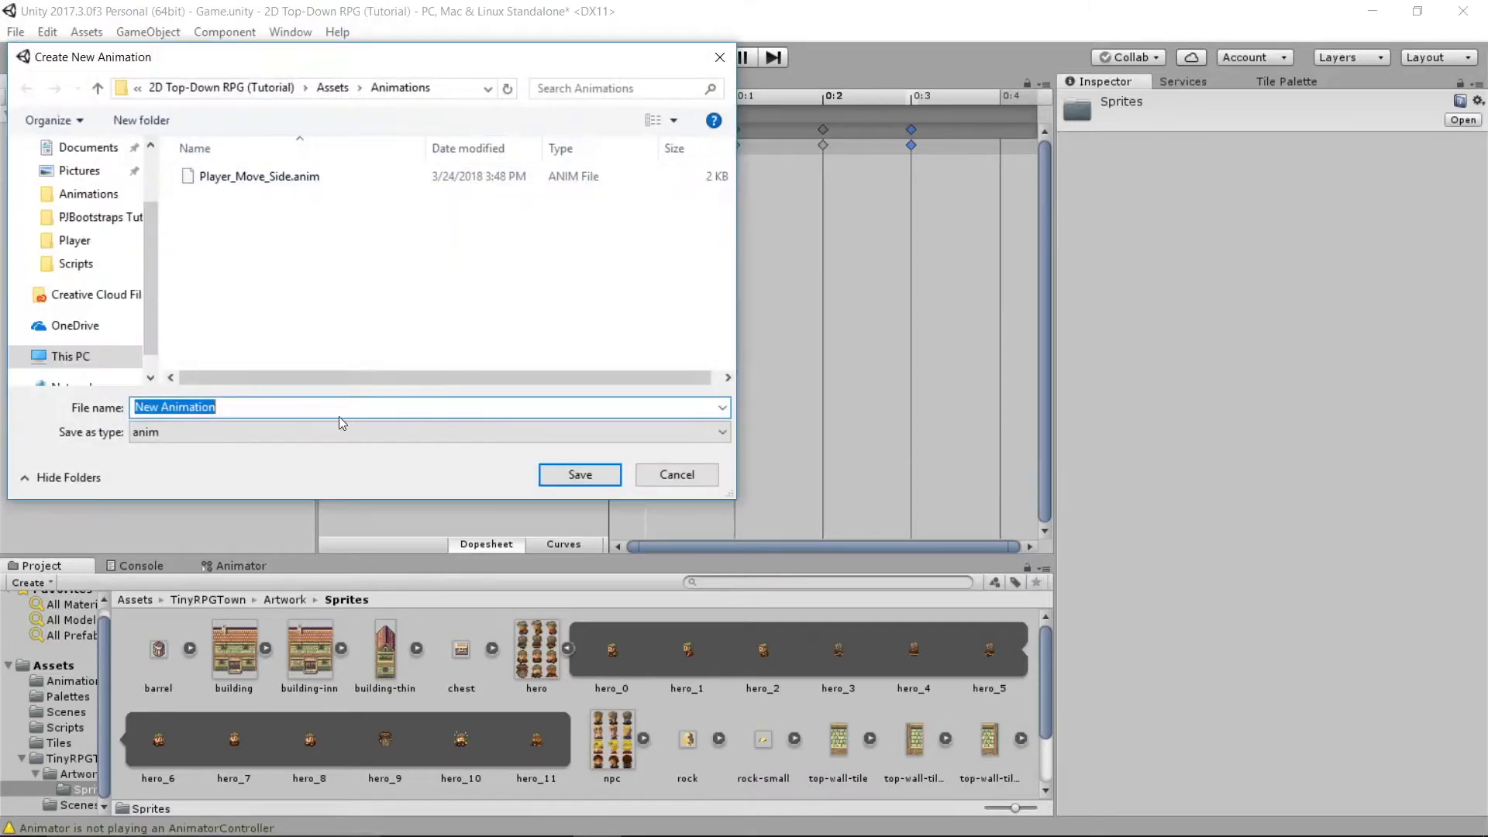
type("Player_")
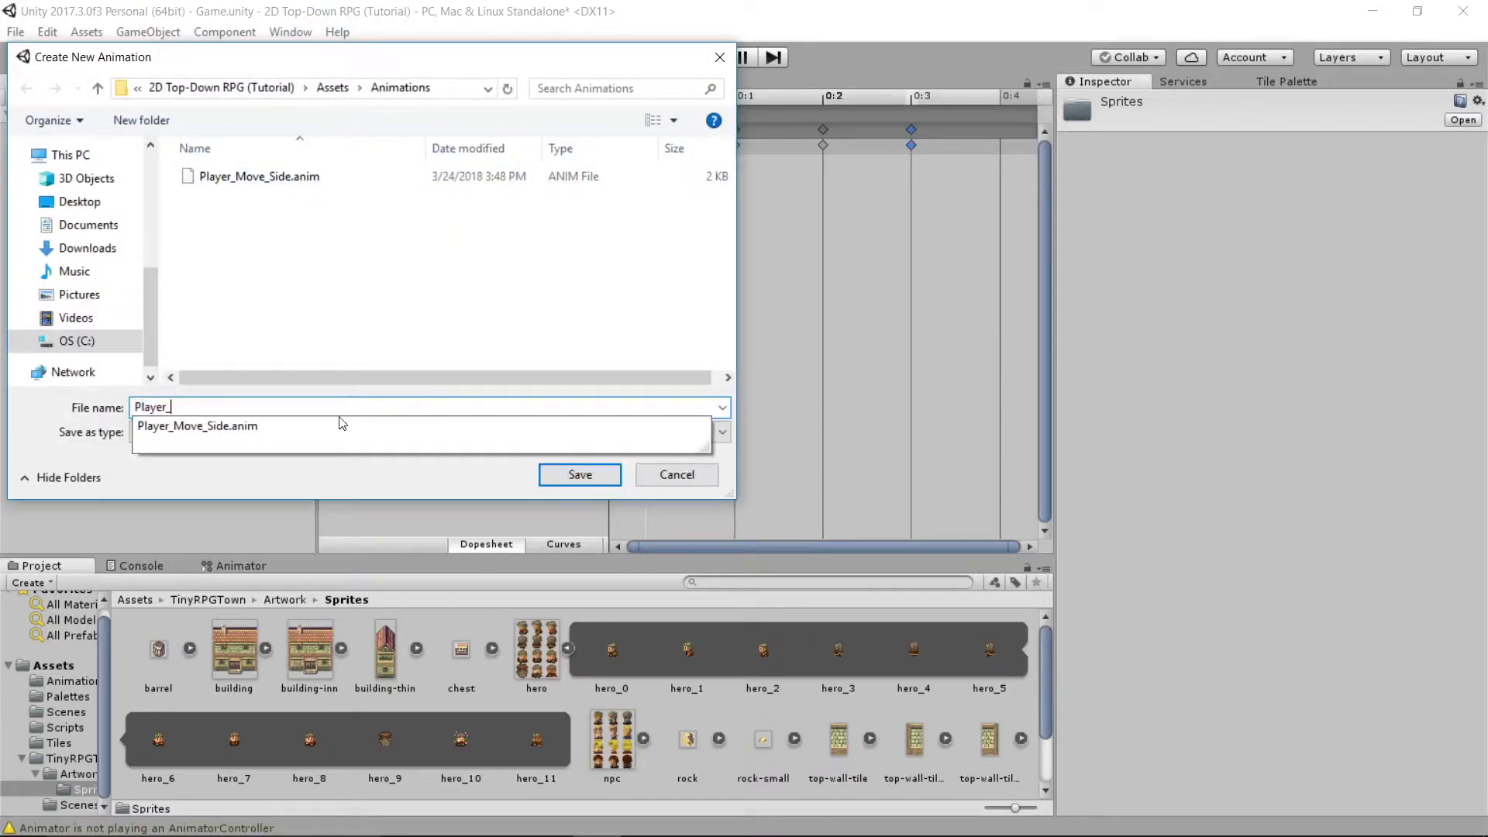
type("Move_Down")
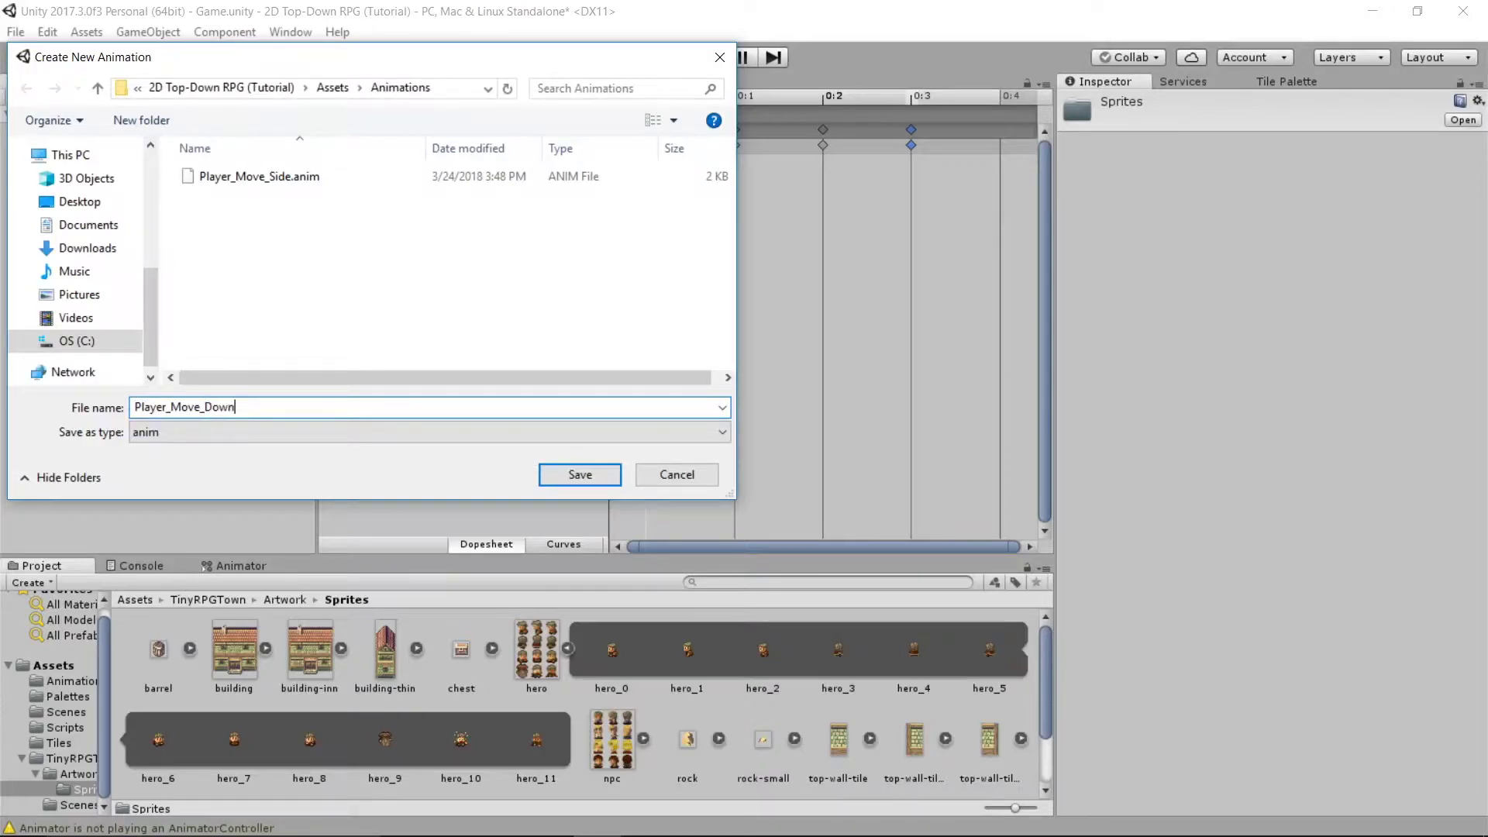
key("Return")
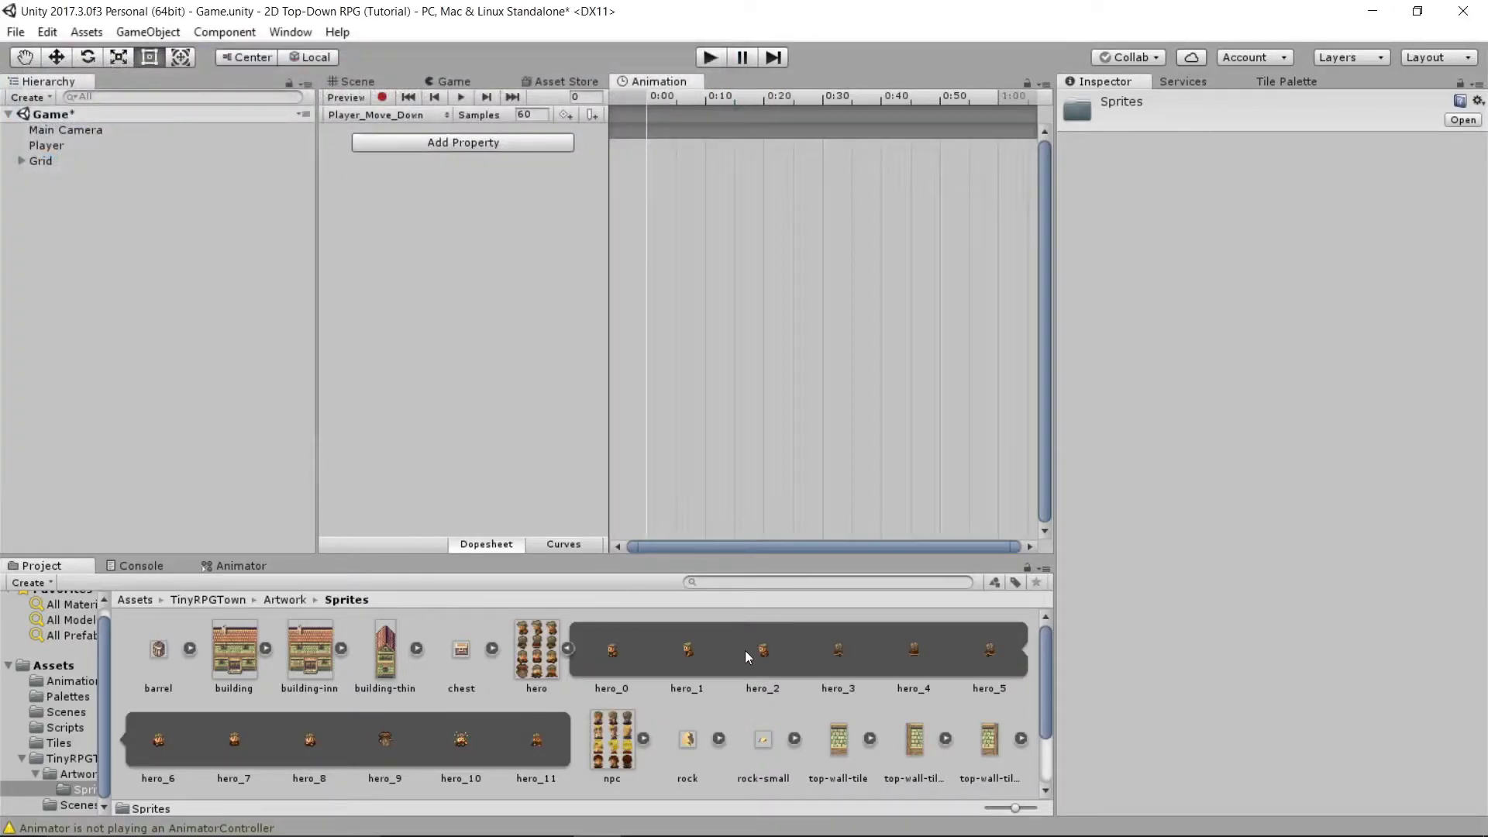
Set Player_Move_Down to 6 samples and key hero_6, hero_7, hero_8 and hero_7 on frames 0:0 to 0:3
left_click(158, 744)
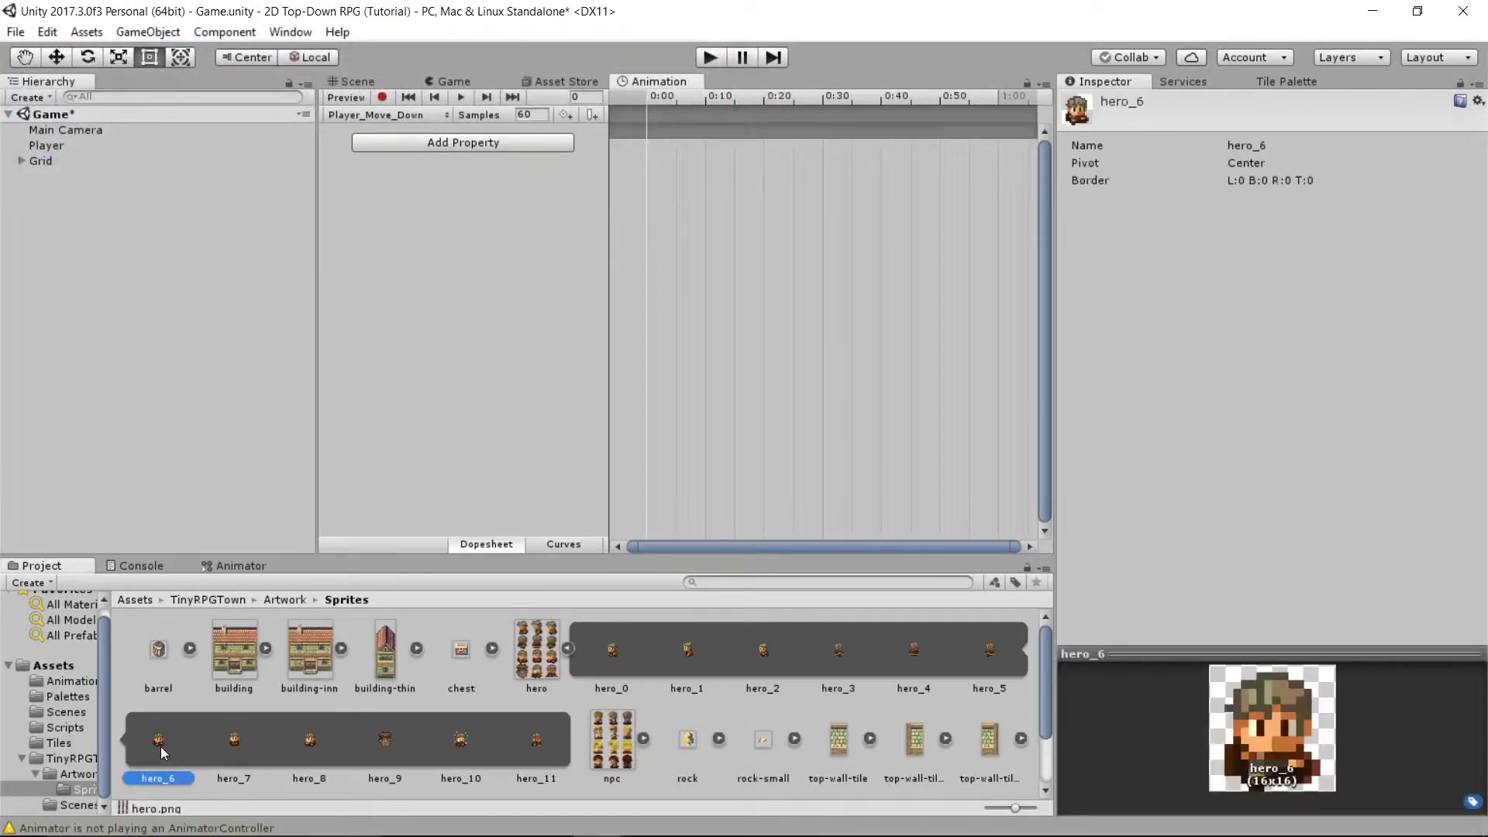
left_click_drag(155, 732, 649, 123)
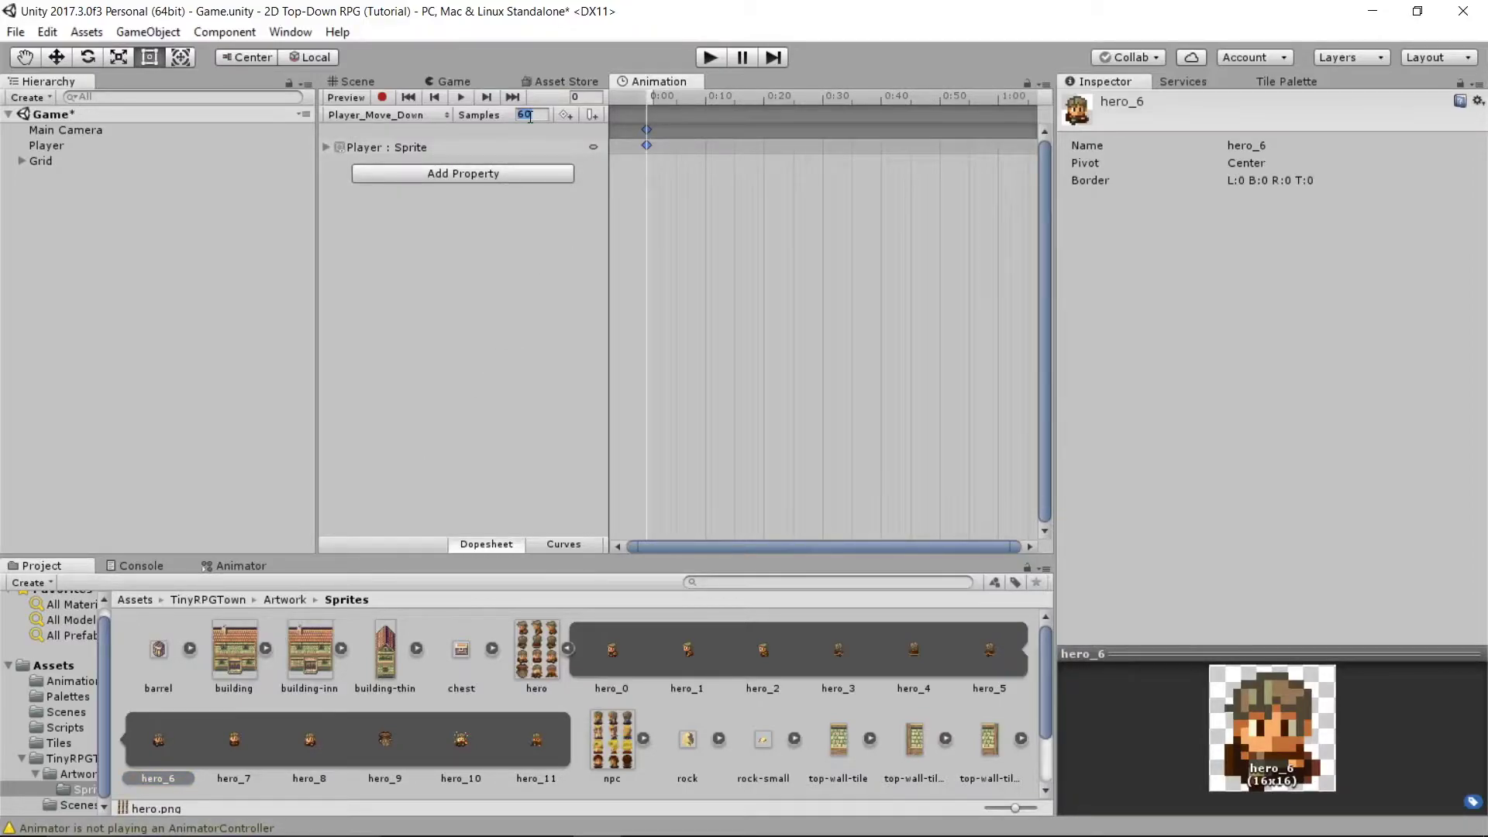
type("6")
left_click(282, 784)
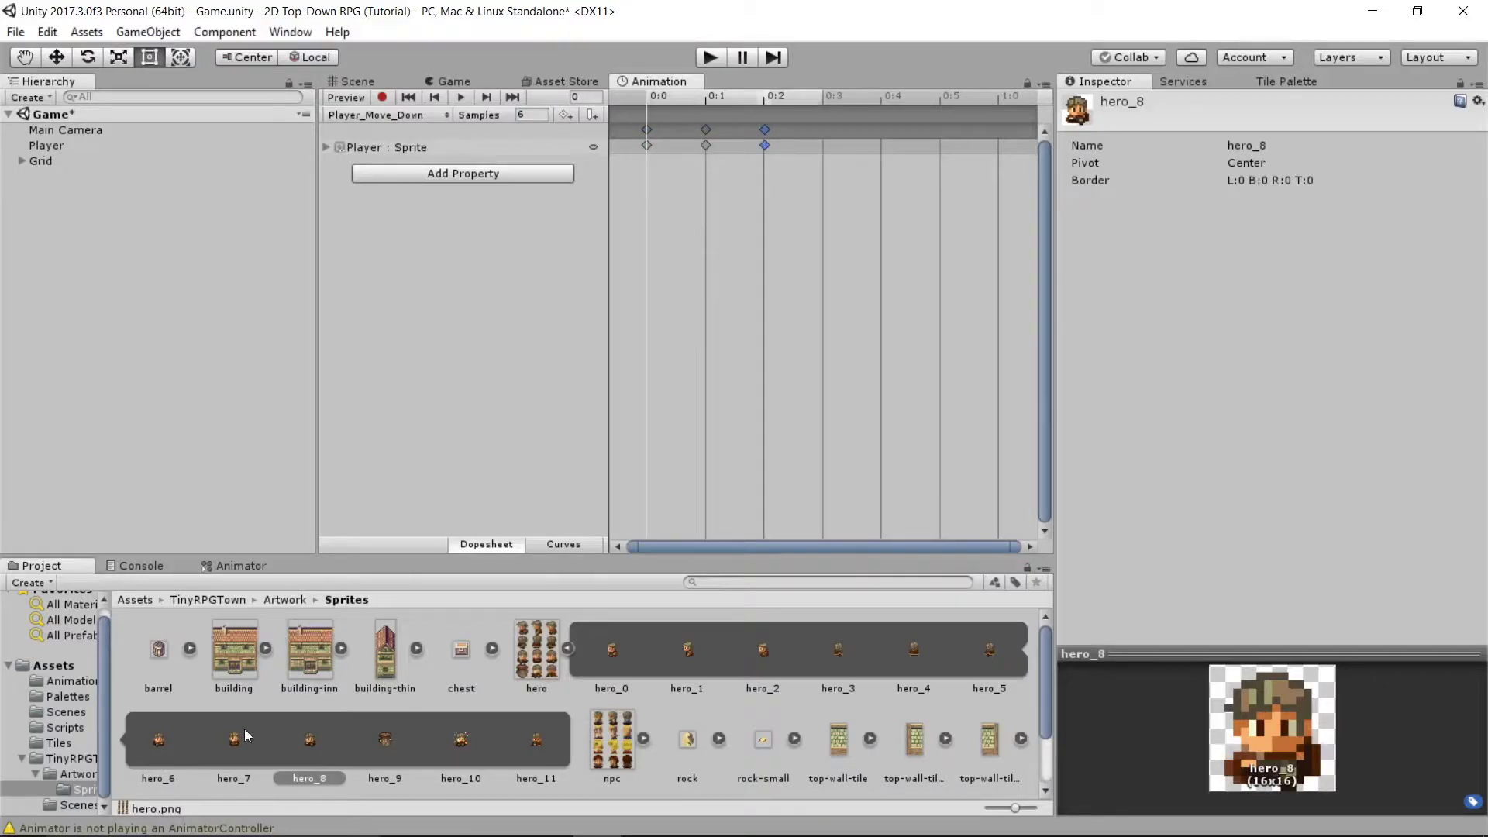
left_click_drag(244, 729, 826, 130)
left_click(326, 147)
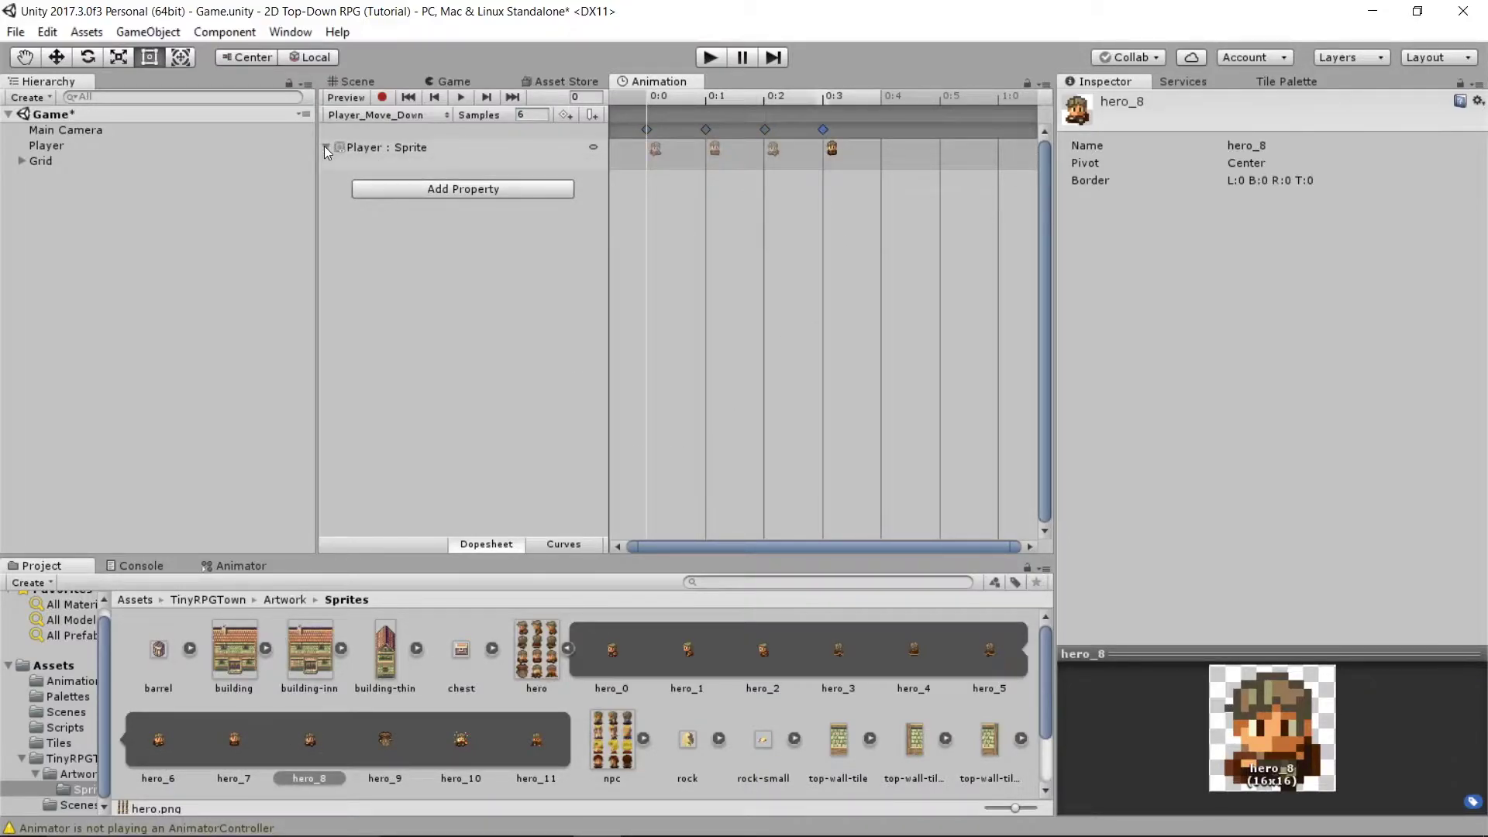
Create the clip Player_Move_Up with 6 samples and key the back-facing sprites hero_3 to hero_5 across frames 0:0 to 0:3
left_click(438, 116)
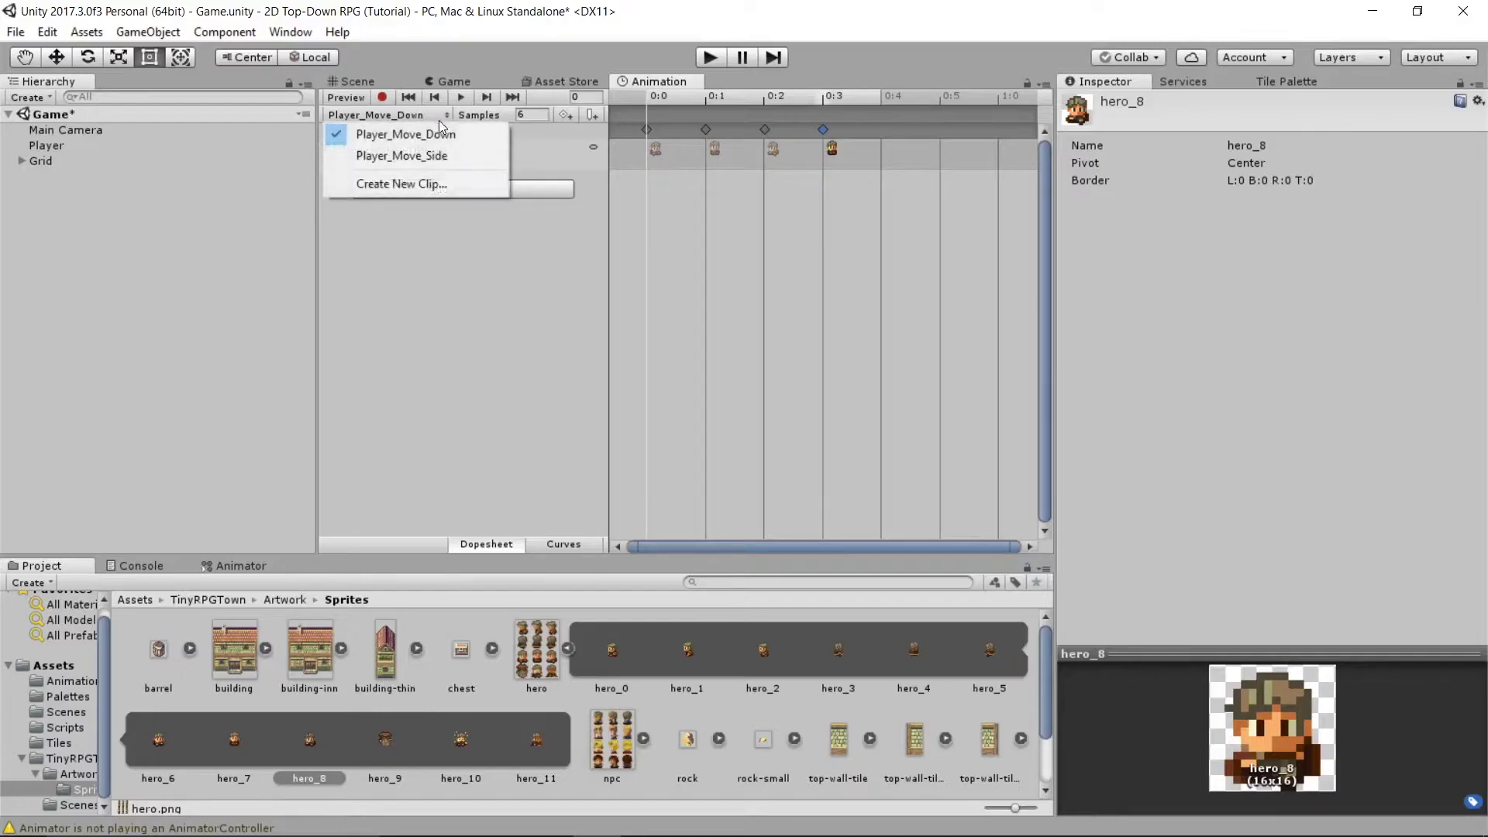
left_click(432, 183)
type("Player_Move_Up")
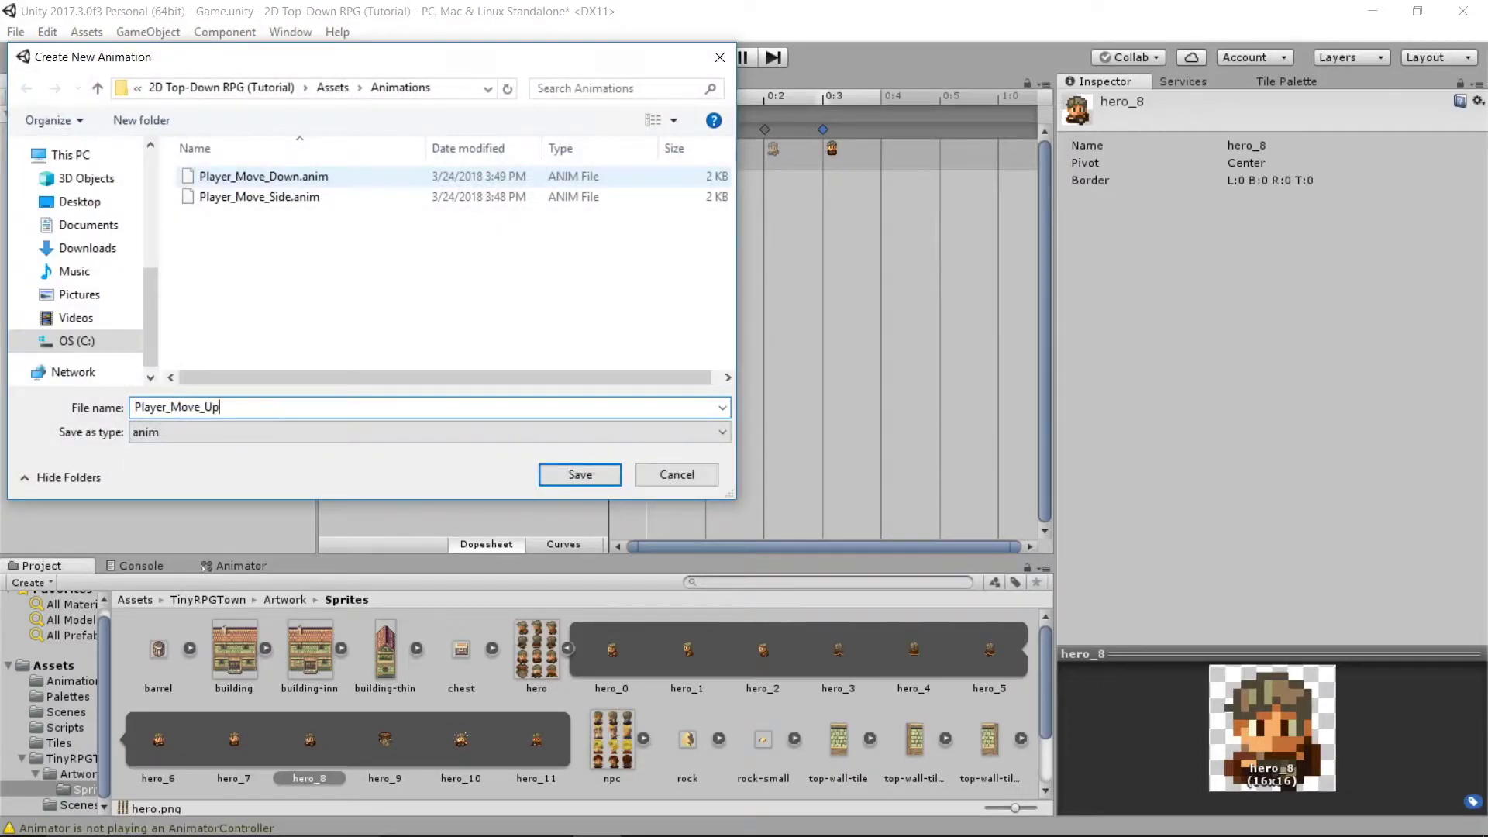
key("Return")
left_click(837, 649)
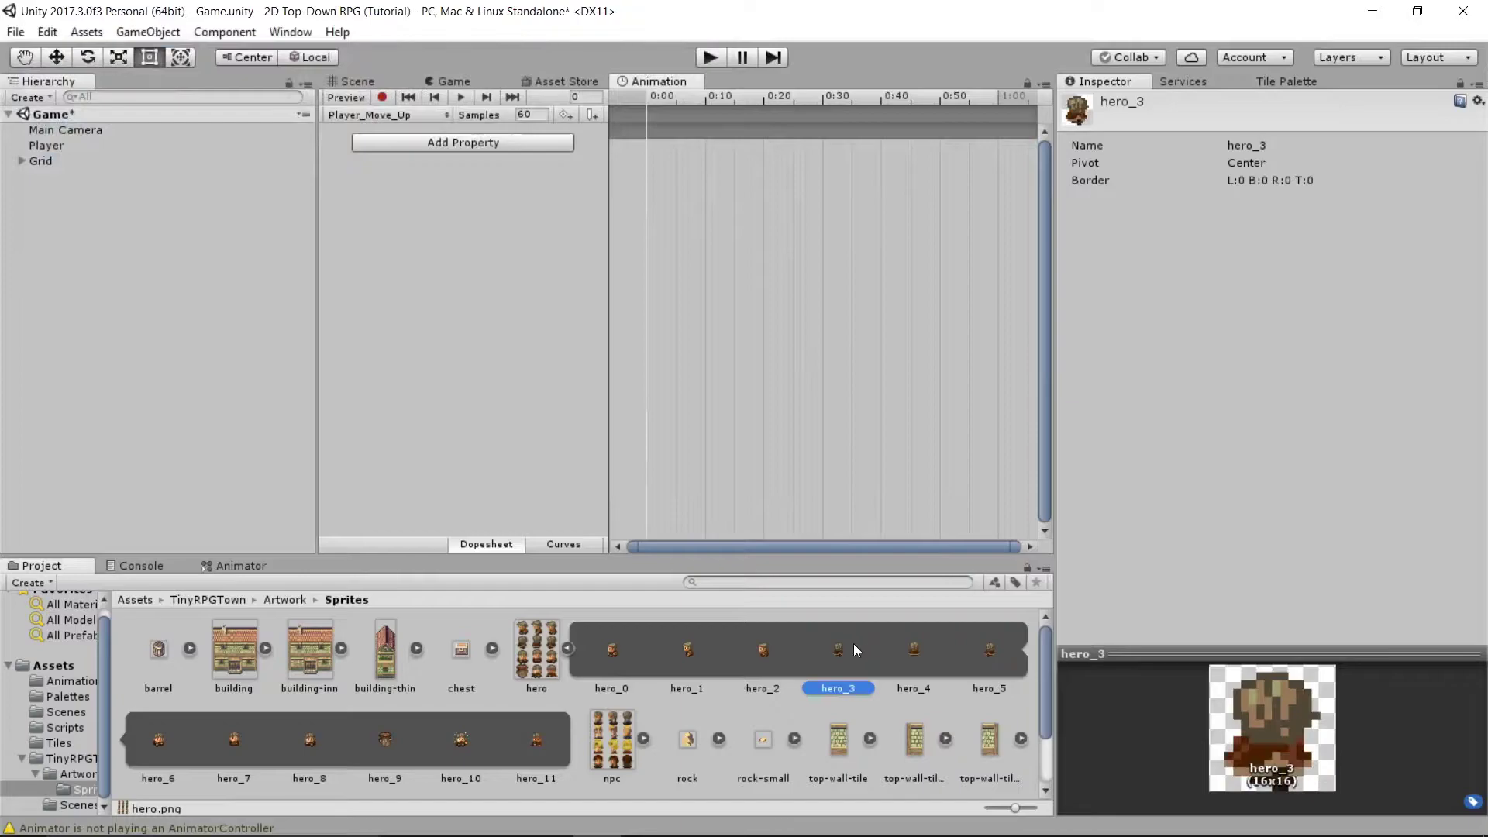
left_click_drag(990, 649, 818, 135)
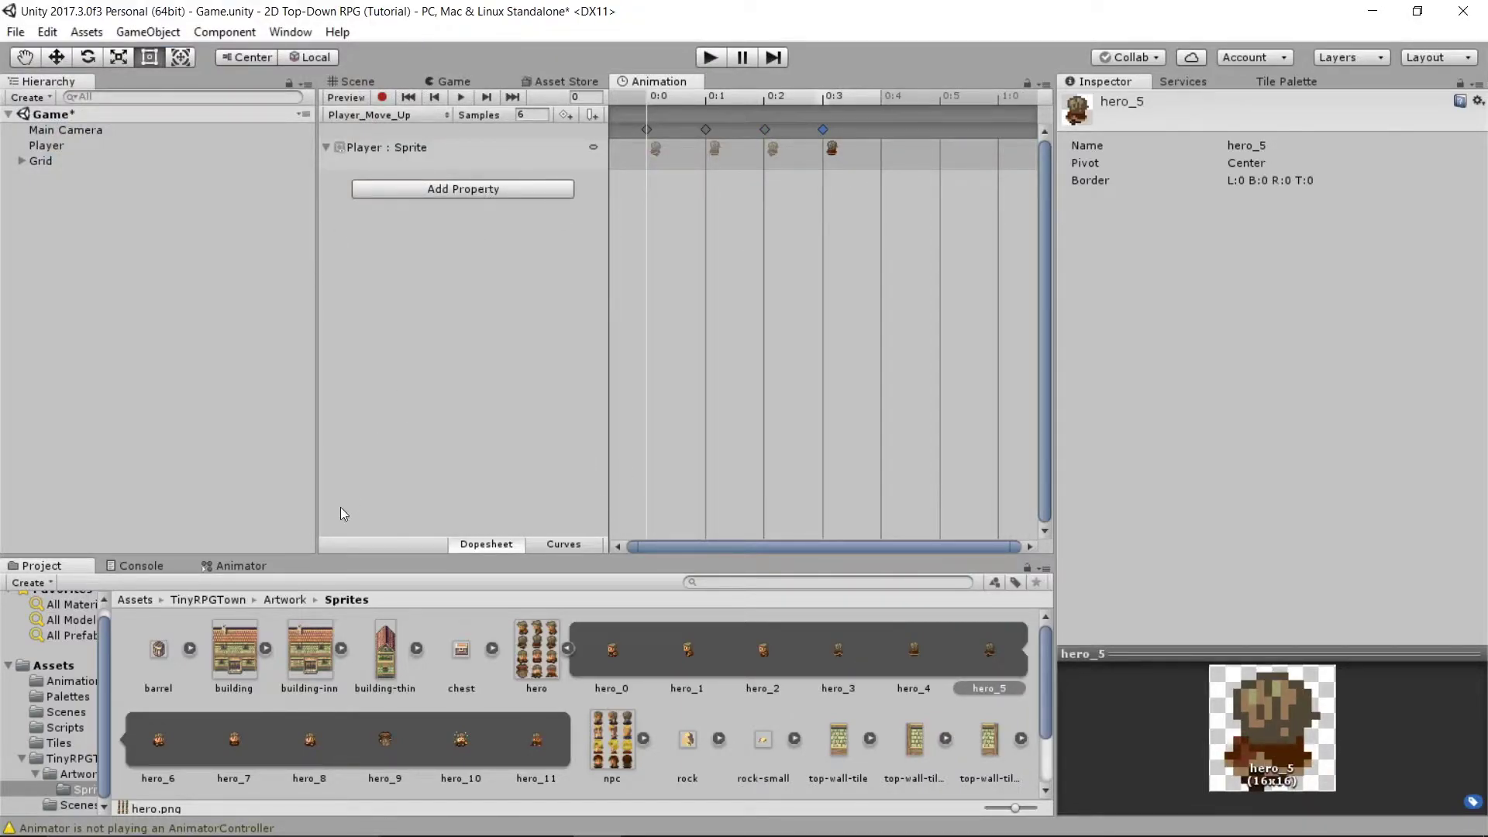
Open the Player animator controller from the Animations folder
left_click(80, 680)
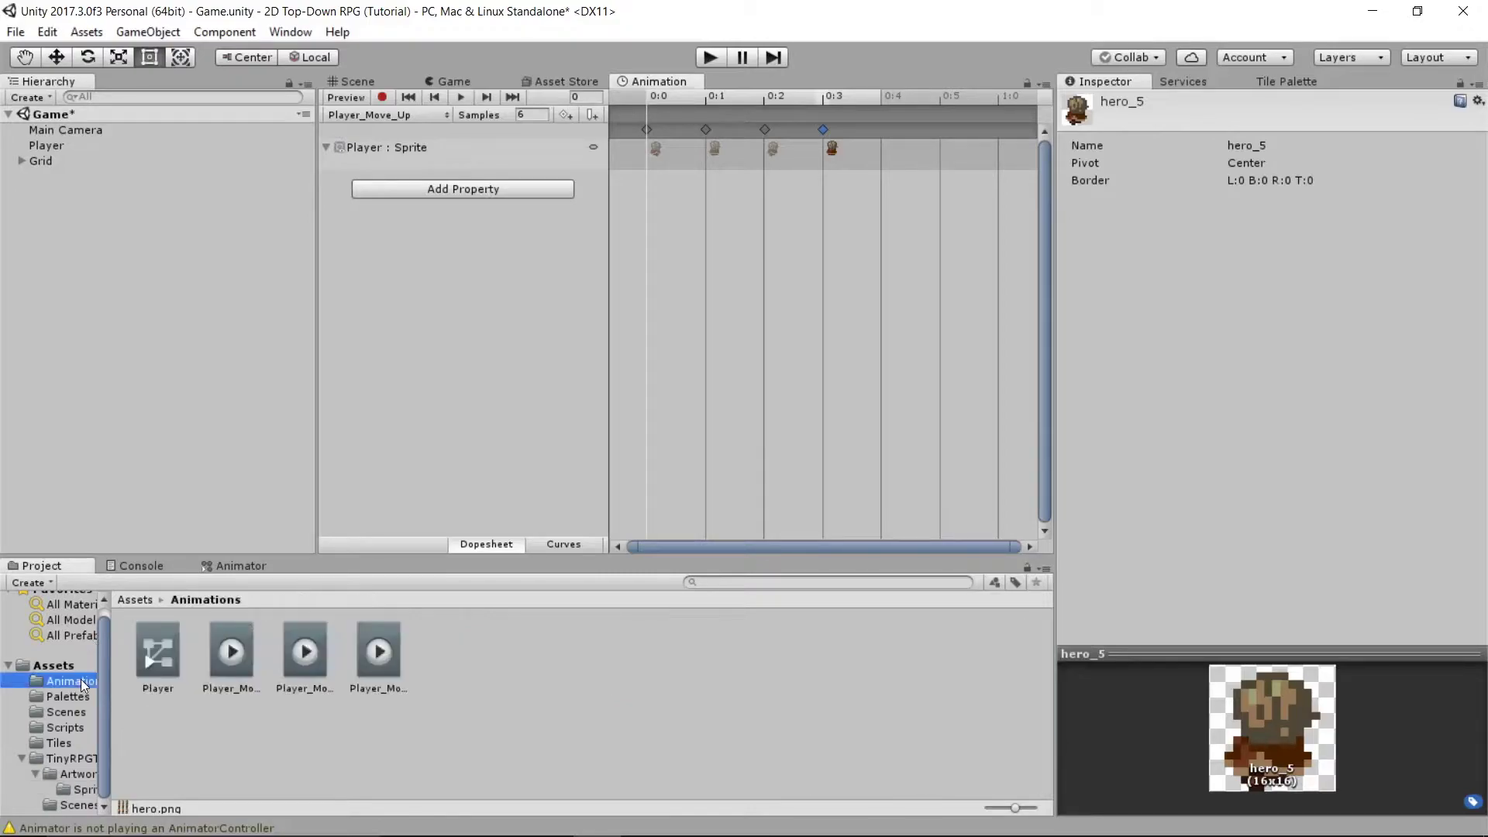
double_click(158, 662)
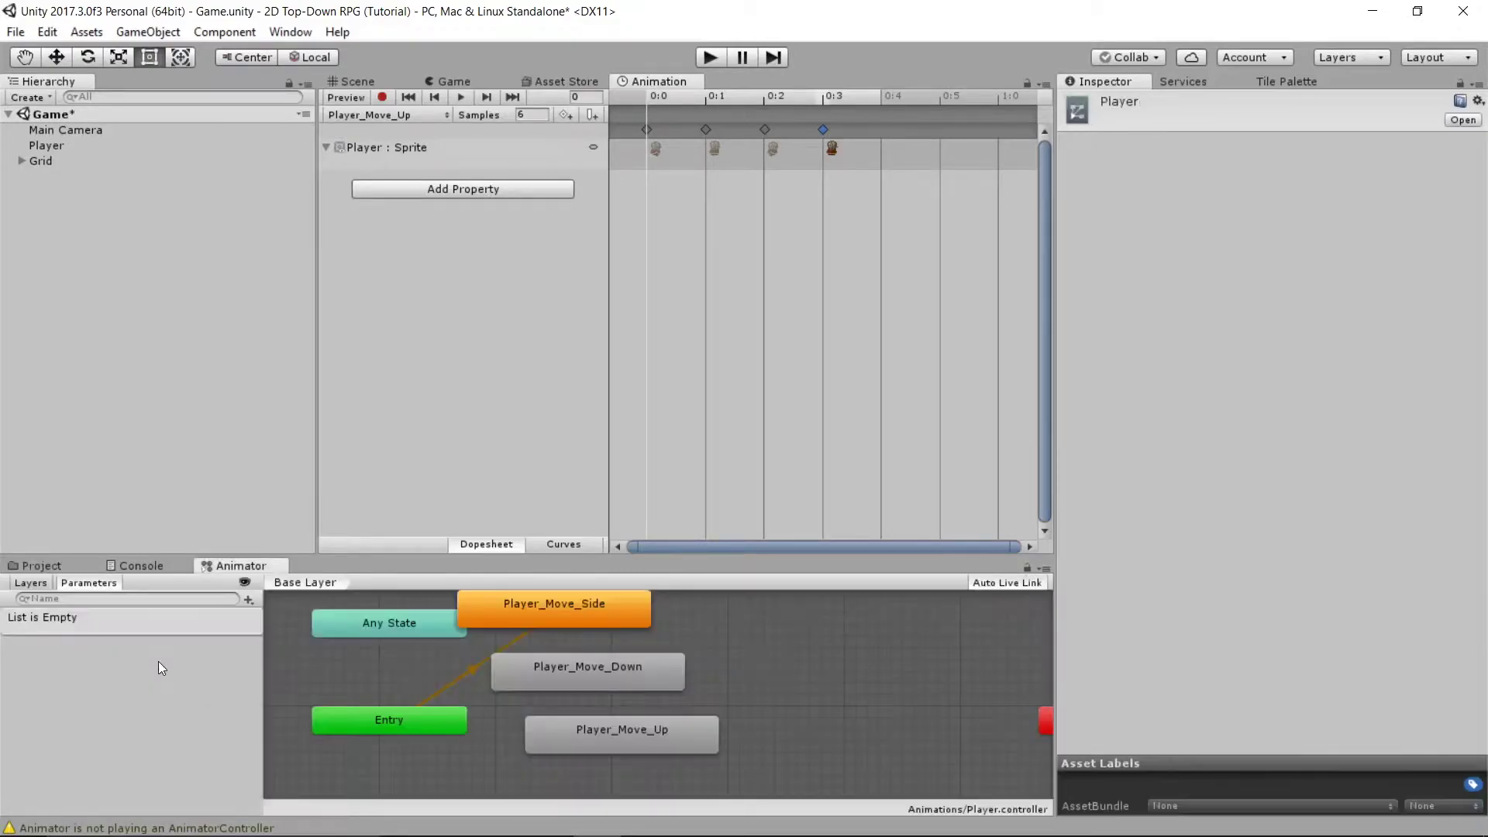
Add a Bool parameter named MoveX to the Player animator controller
scroll(396, 663, "down", 3)
scroll(396, 663, "up", 3)
left_click(397, 663)
scroll(396, 663, "up", 2)
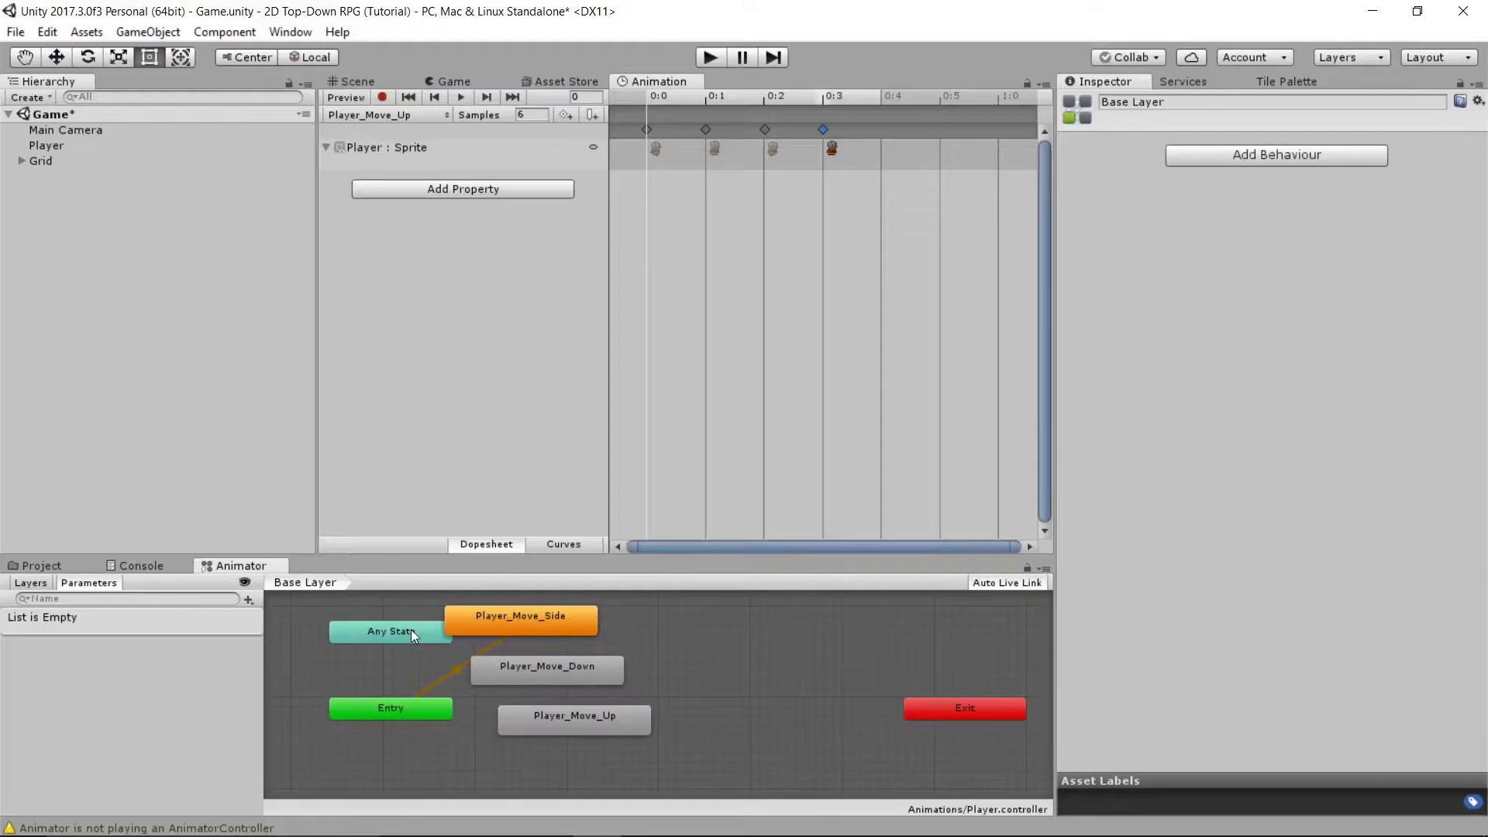
left_click(248, 599)
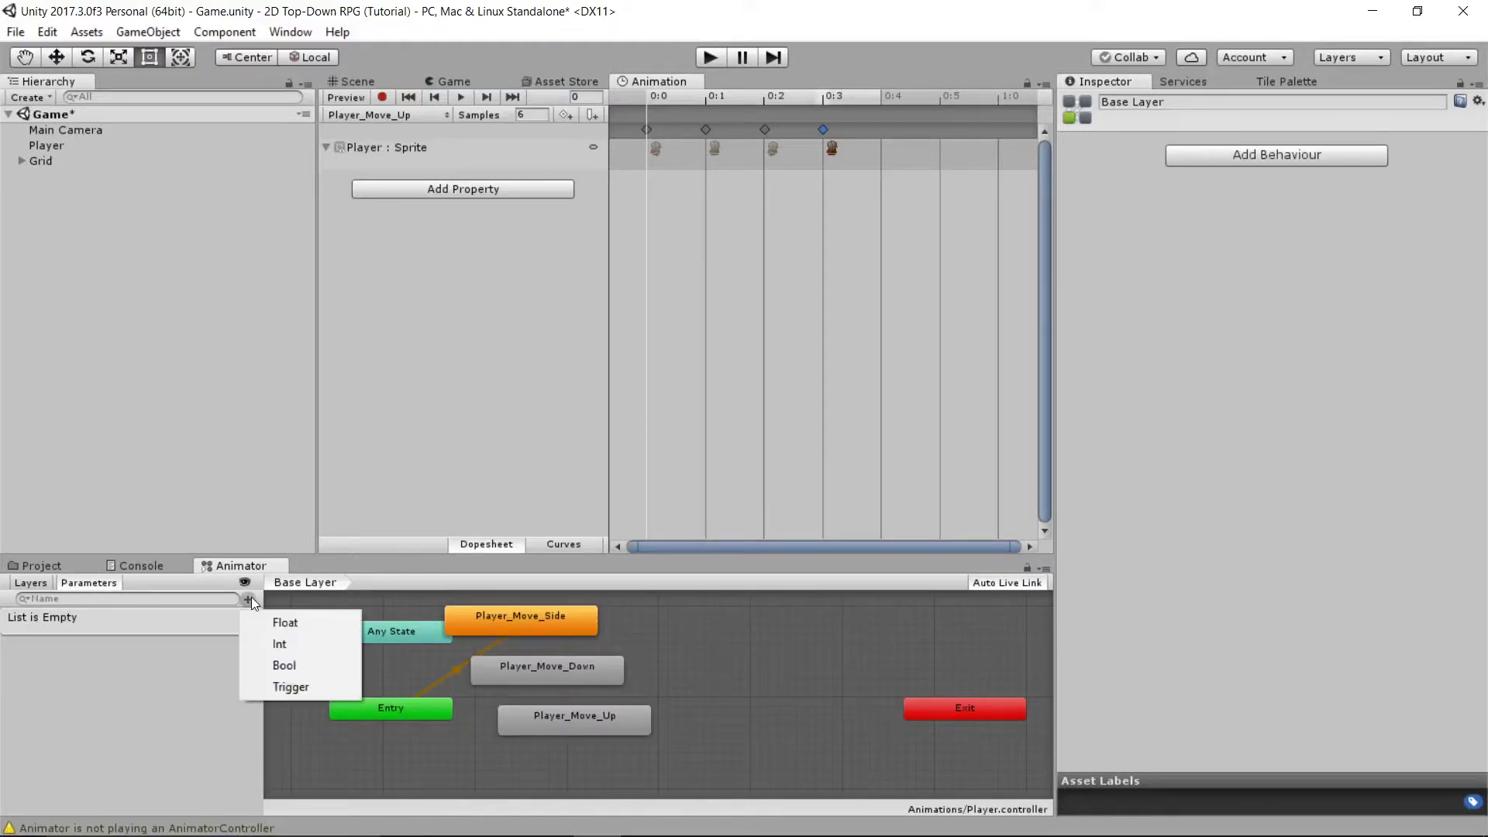
left_click(292, 658)
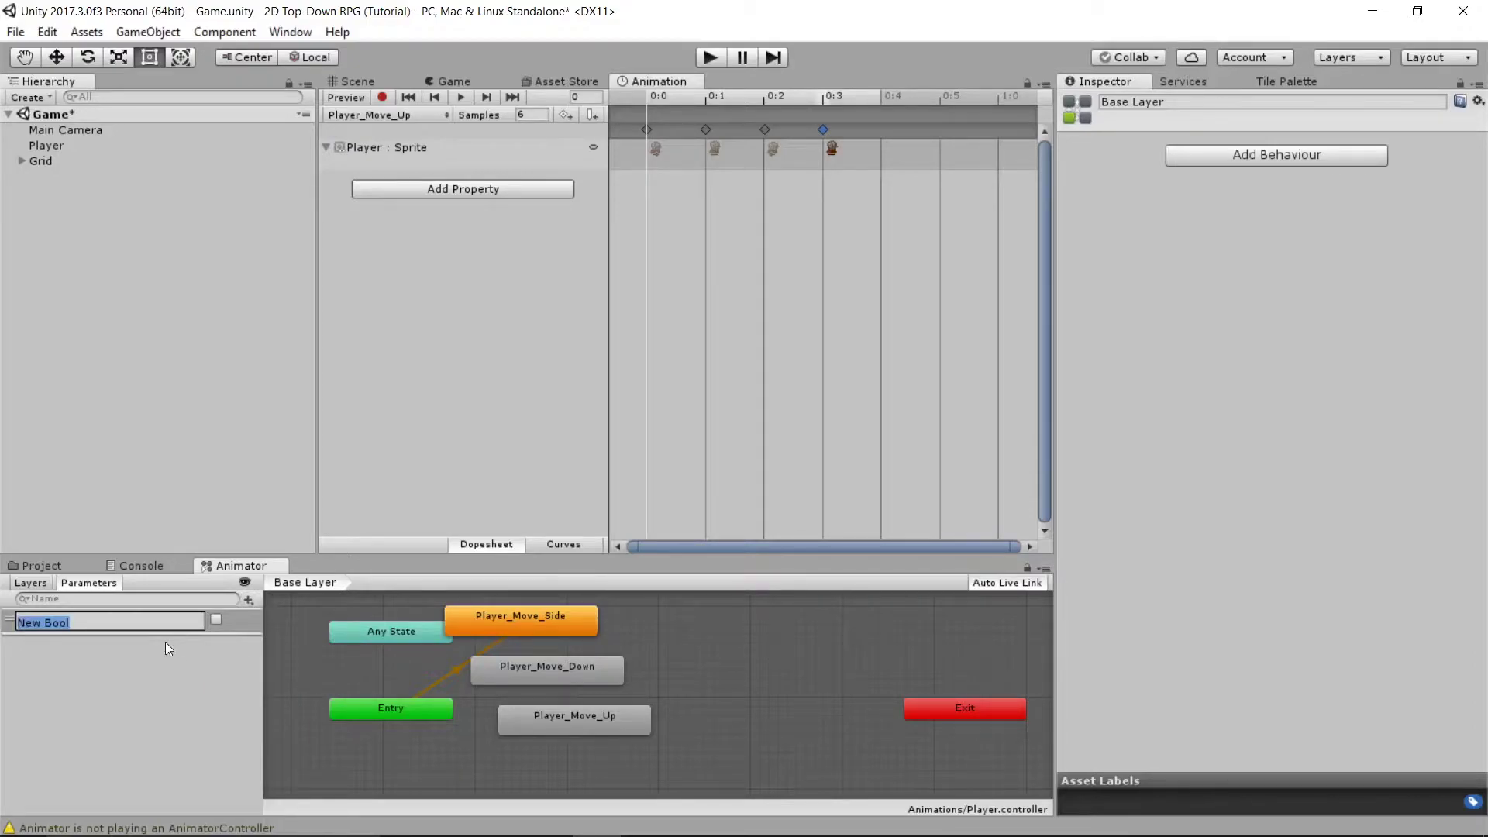
type("MoveX")
key("Return")
Add two more Bool parameters named MoveUp and MoveDown to the animator controller
left_click(248, 600)
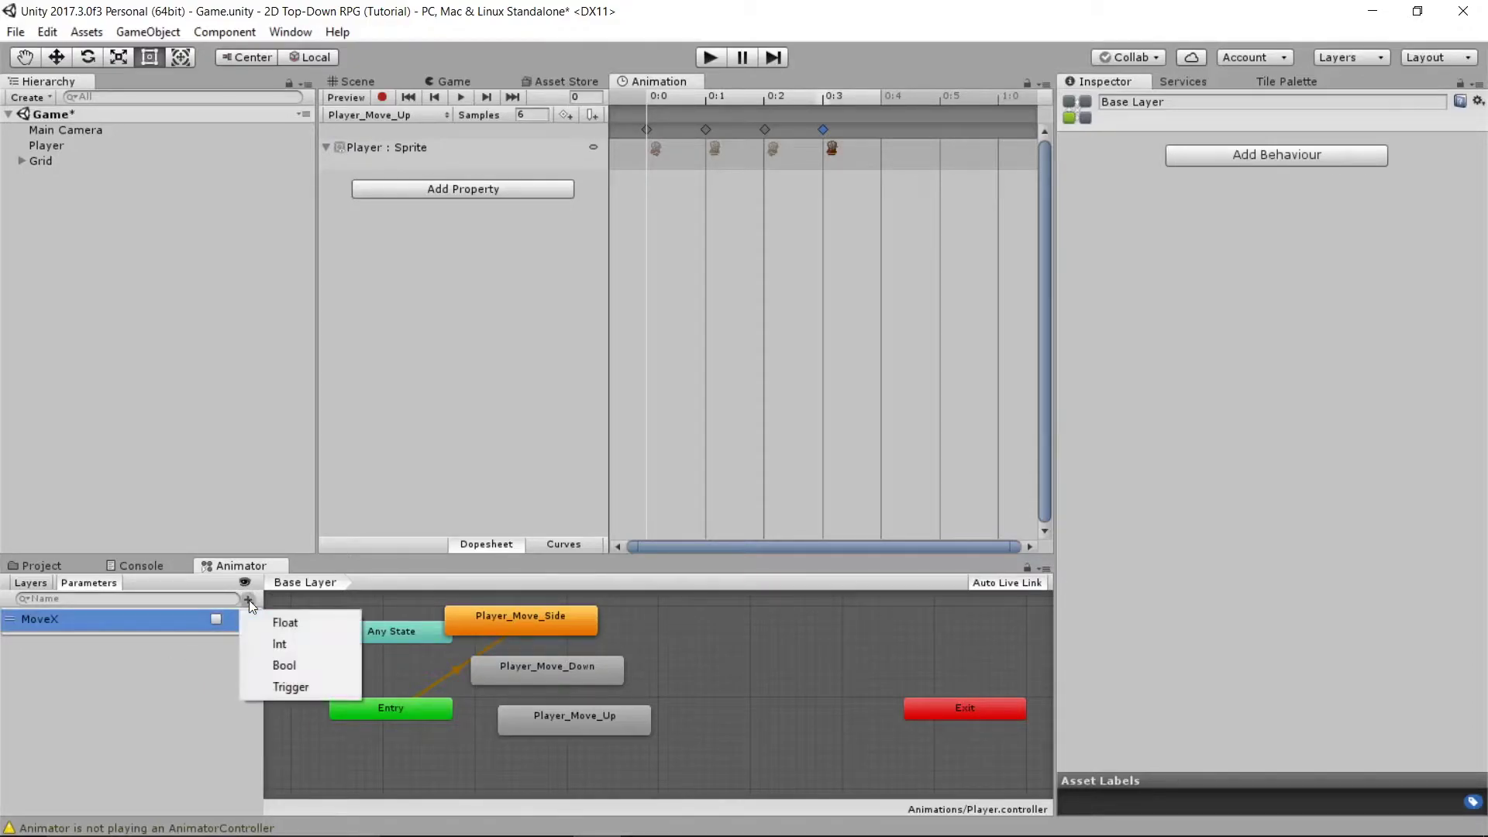
left_click(270, 671)
type("M")
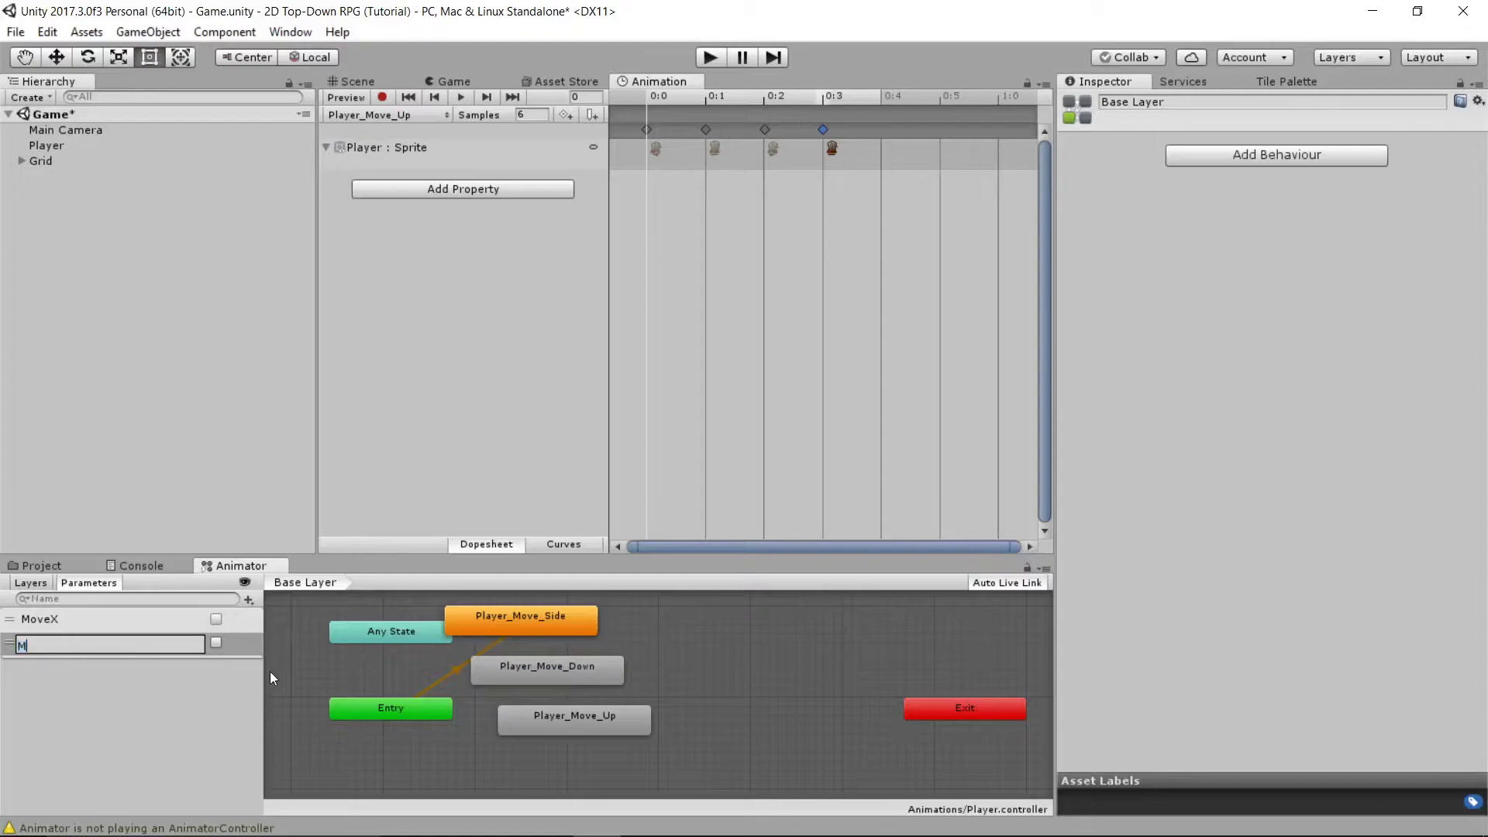
type("oveUp")
key("Return")
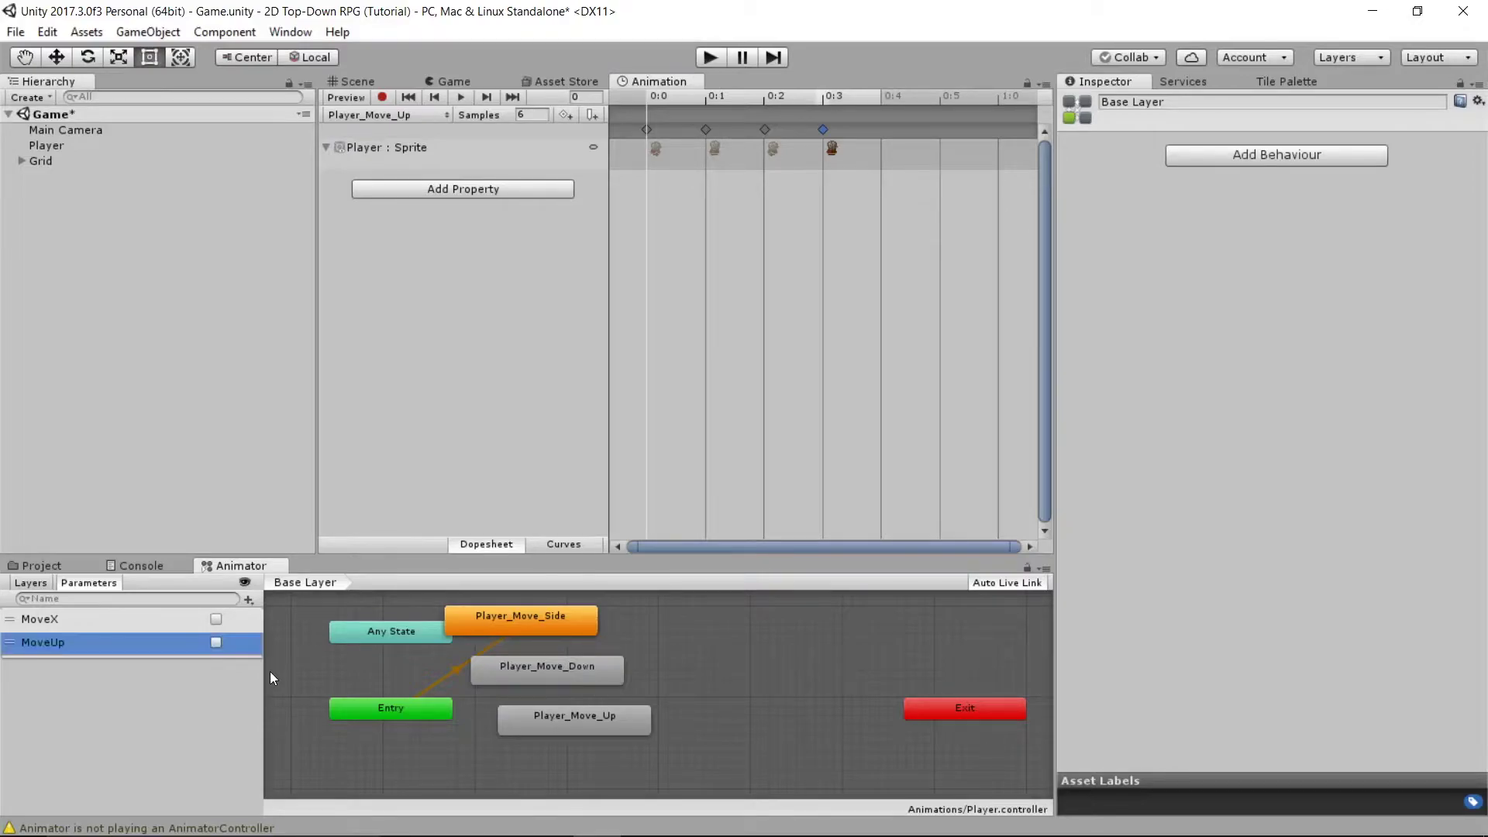
left_click(249, 600)
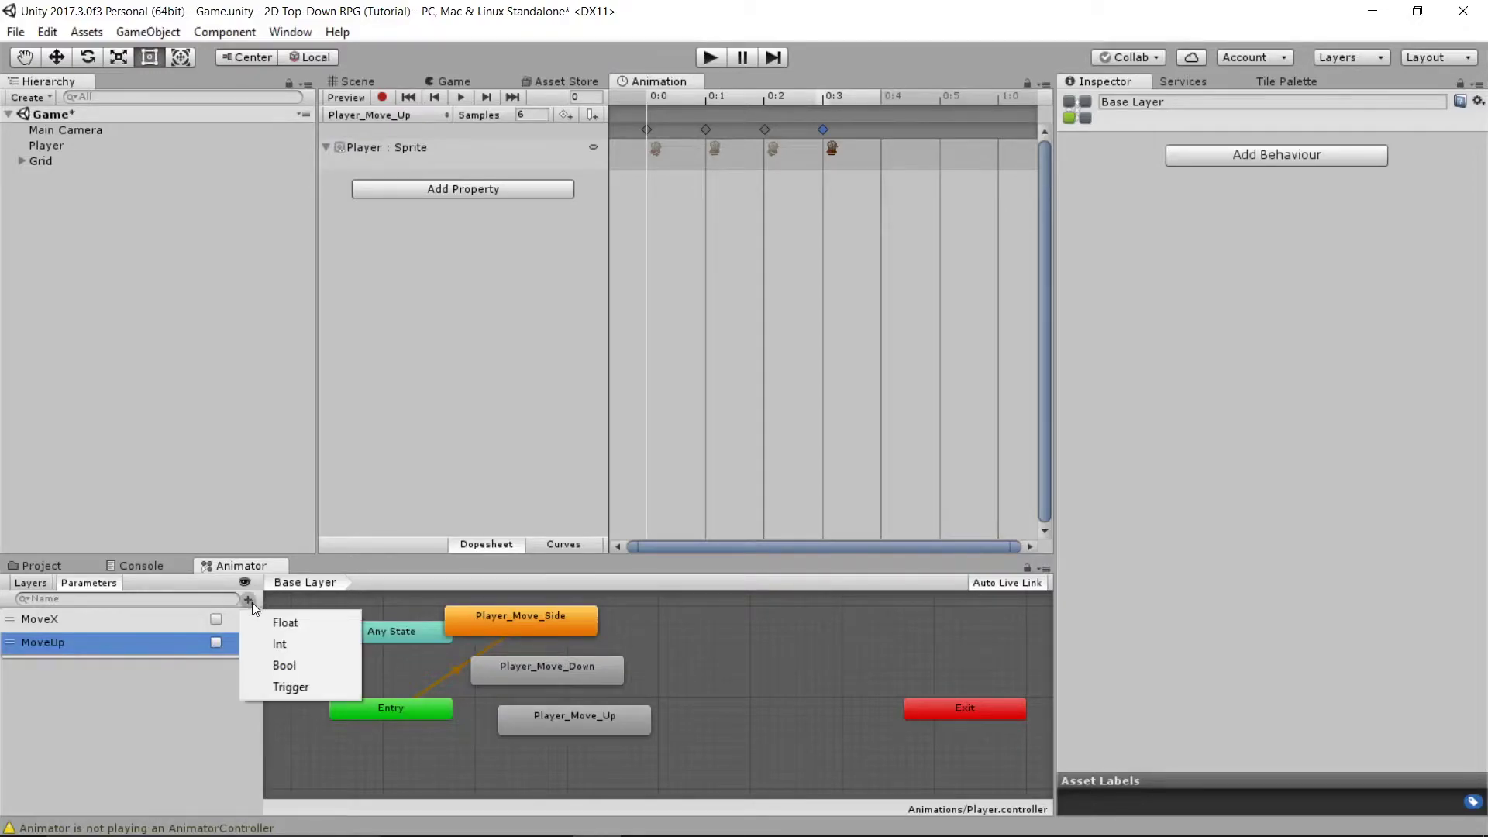
left_click(264, 660)
type("MoveDown")
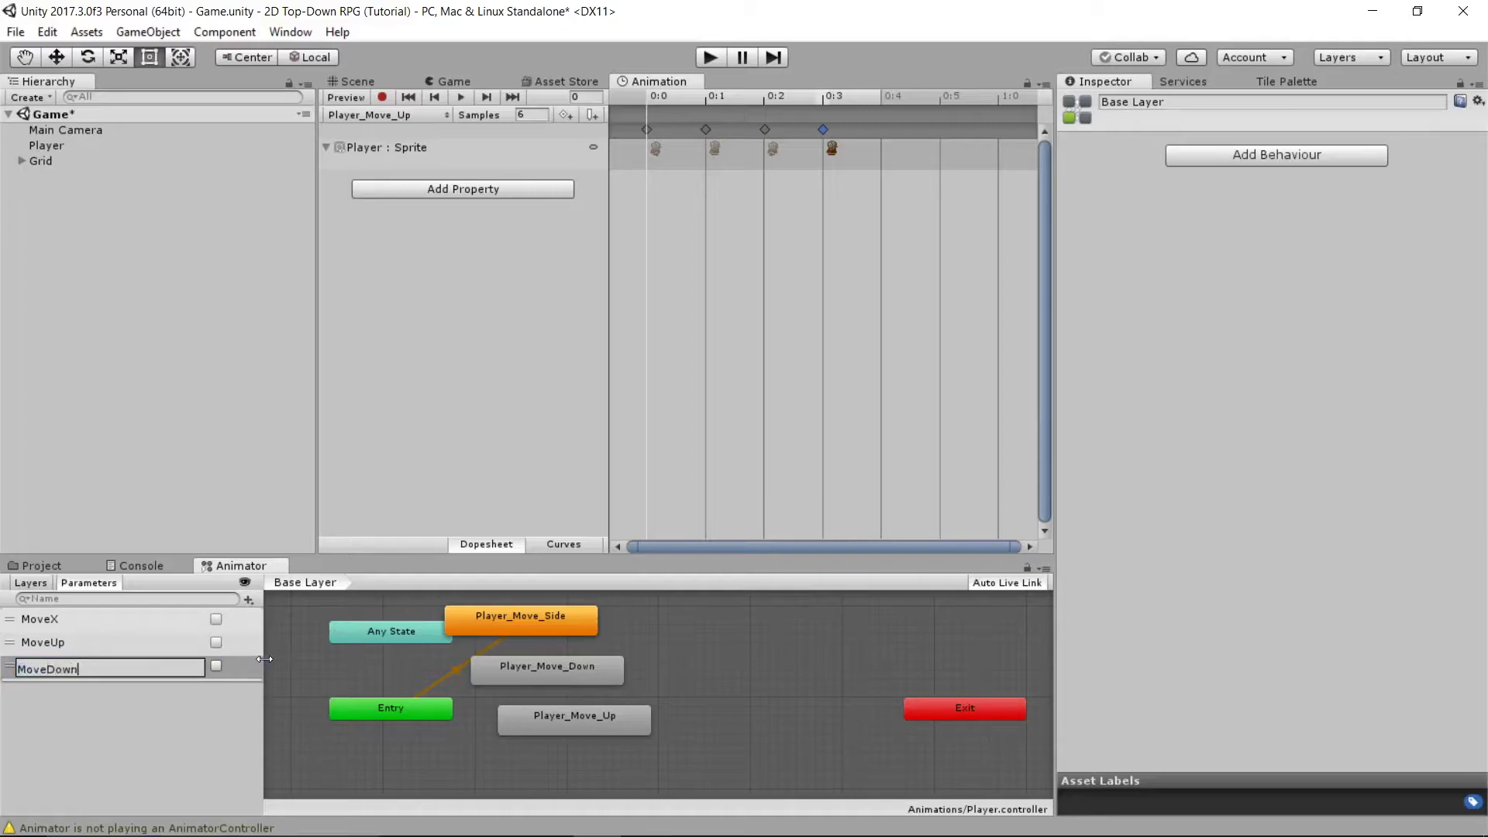
key("Return")
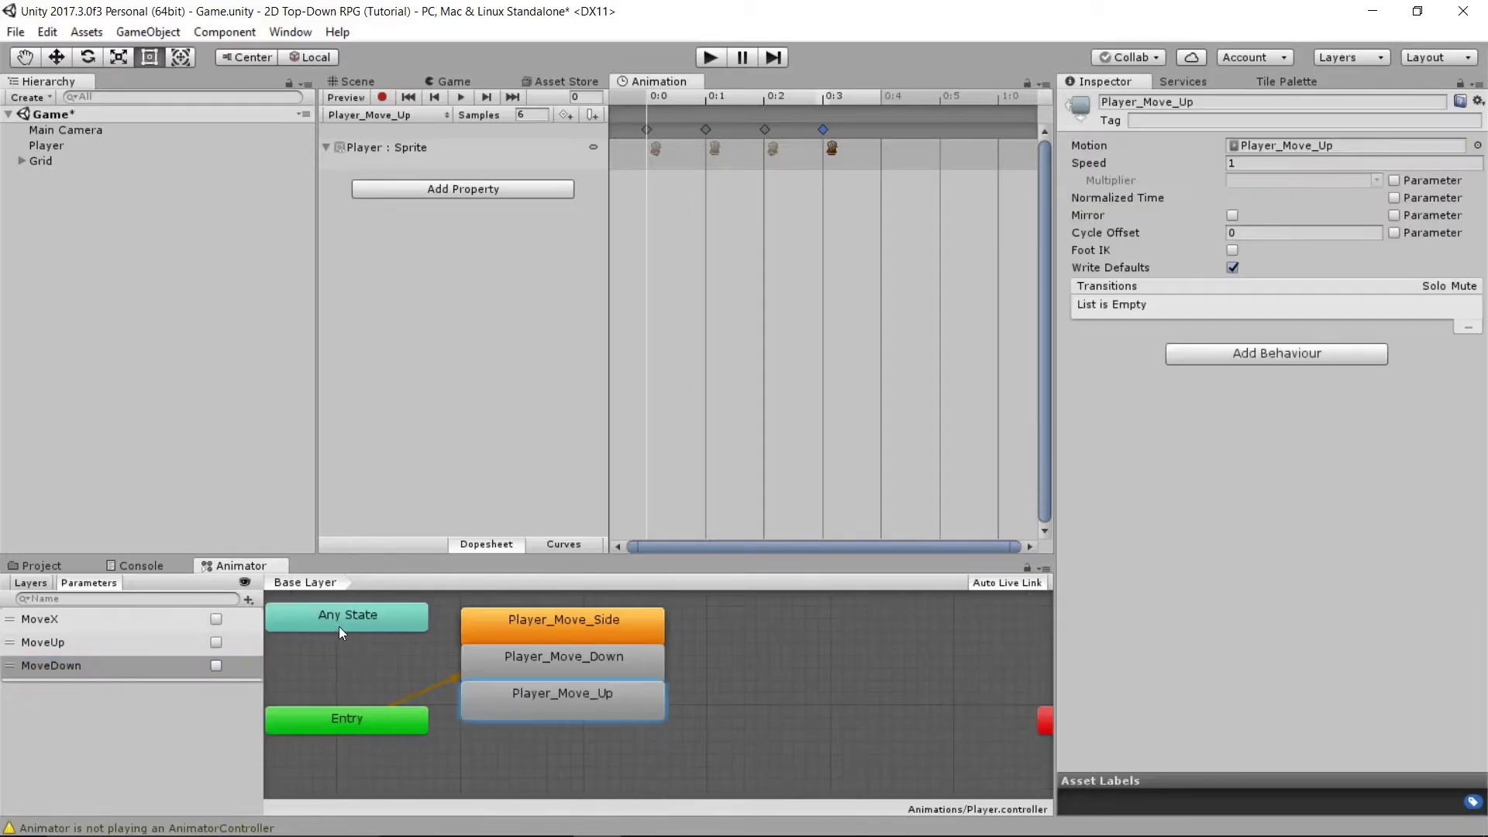
Set Player_Move_Down as the layer's default state
left_click(337, 625)
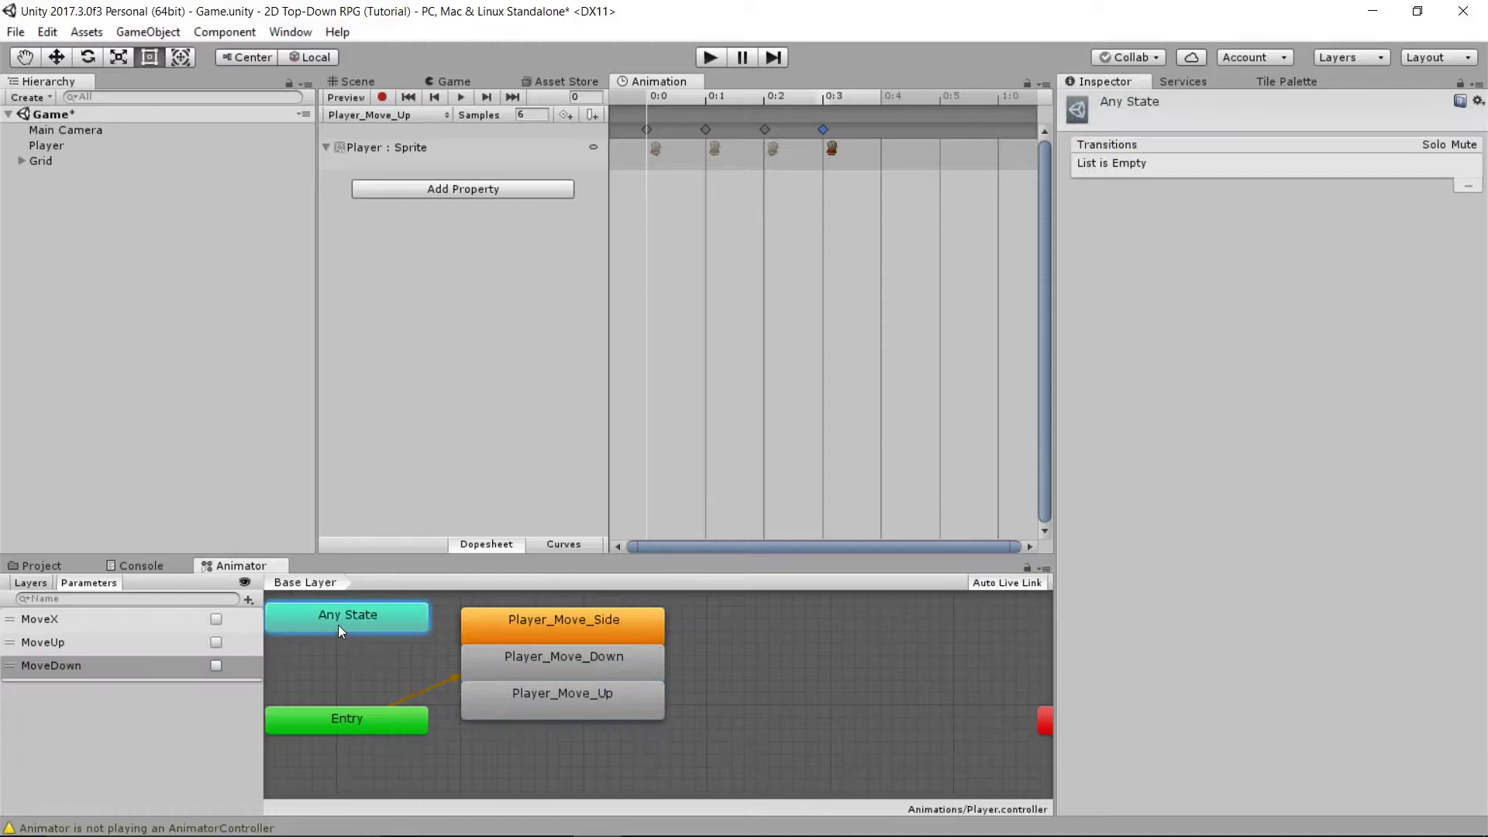
left_click(552, 660)
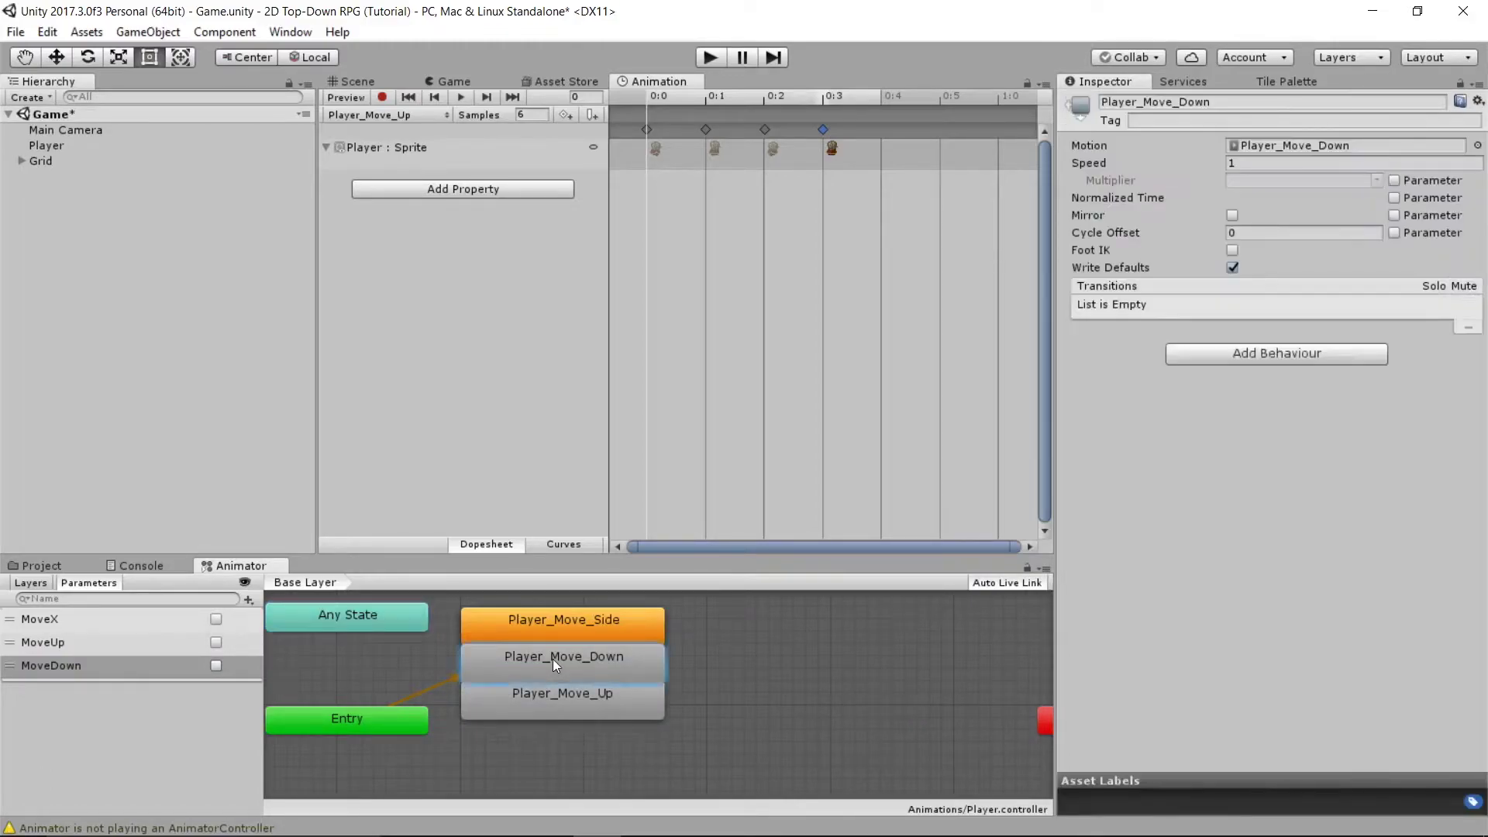
right_click(553, 659)
left_click(628, 694)
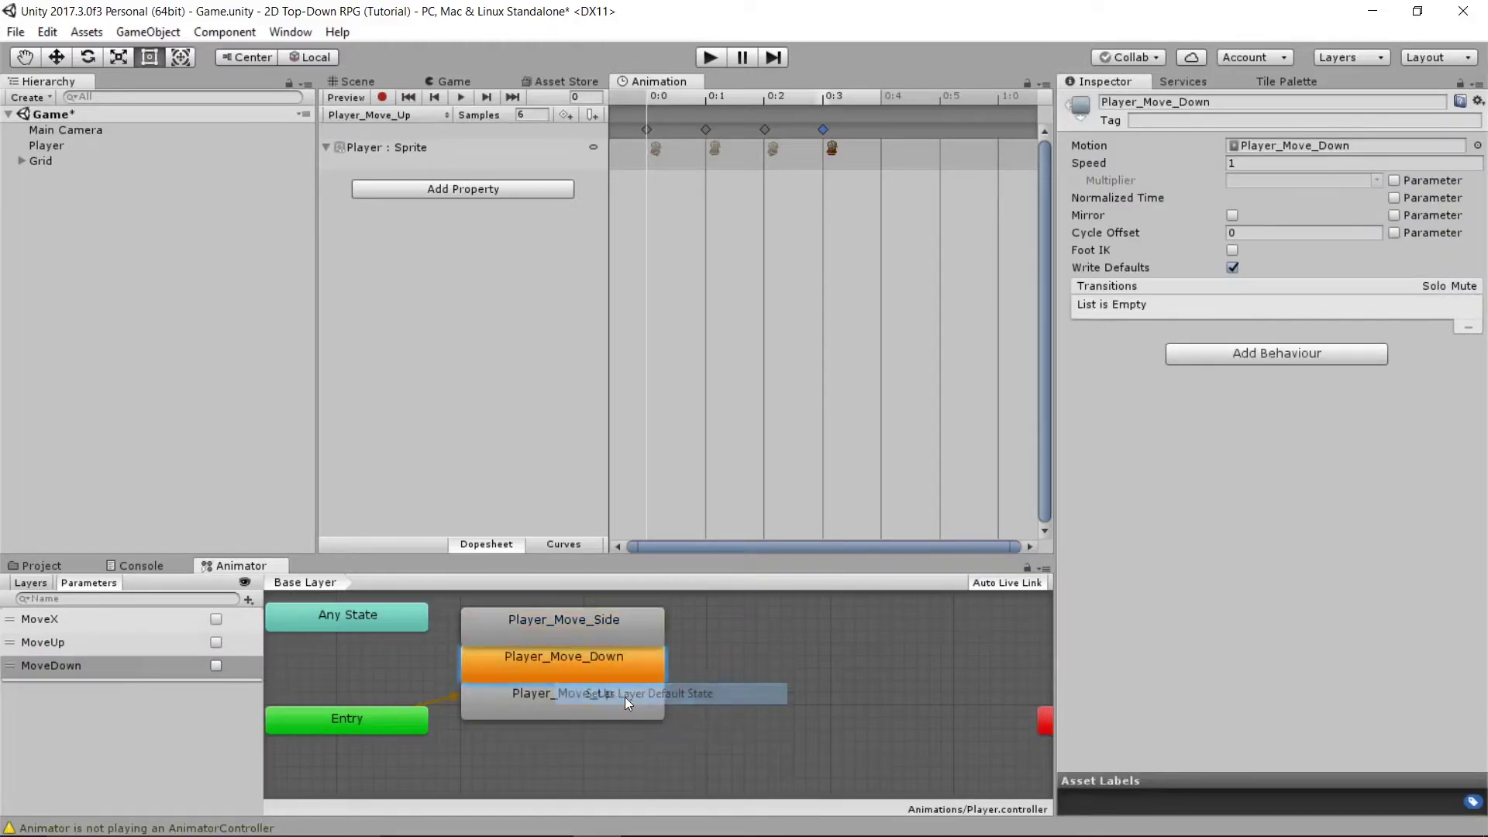
Create a transition from Any State to Player_Move_Side with the condition MoveX true
left_click(389, 615)
right_click(389, 615)
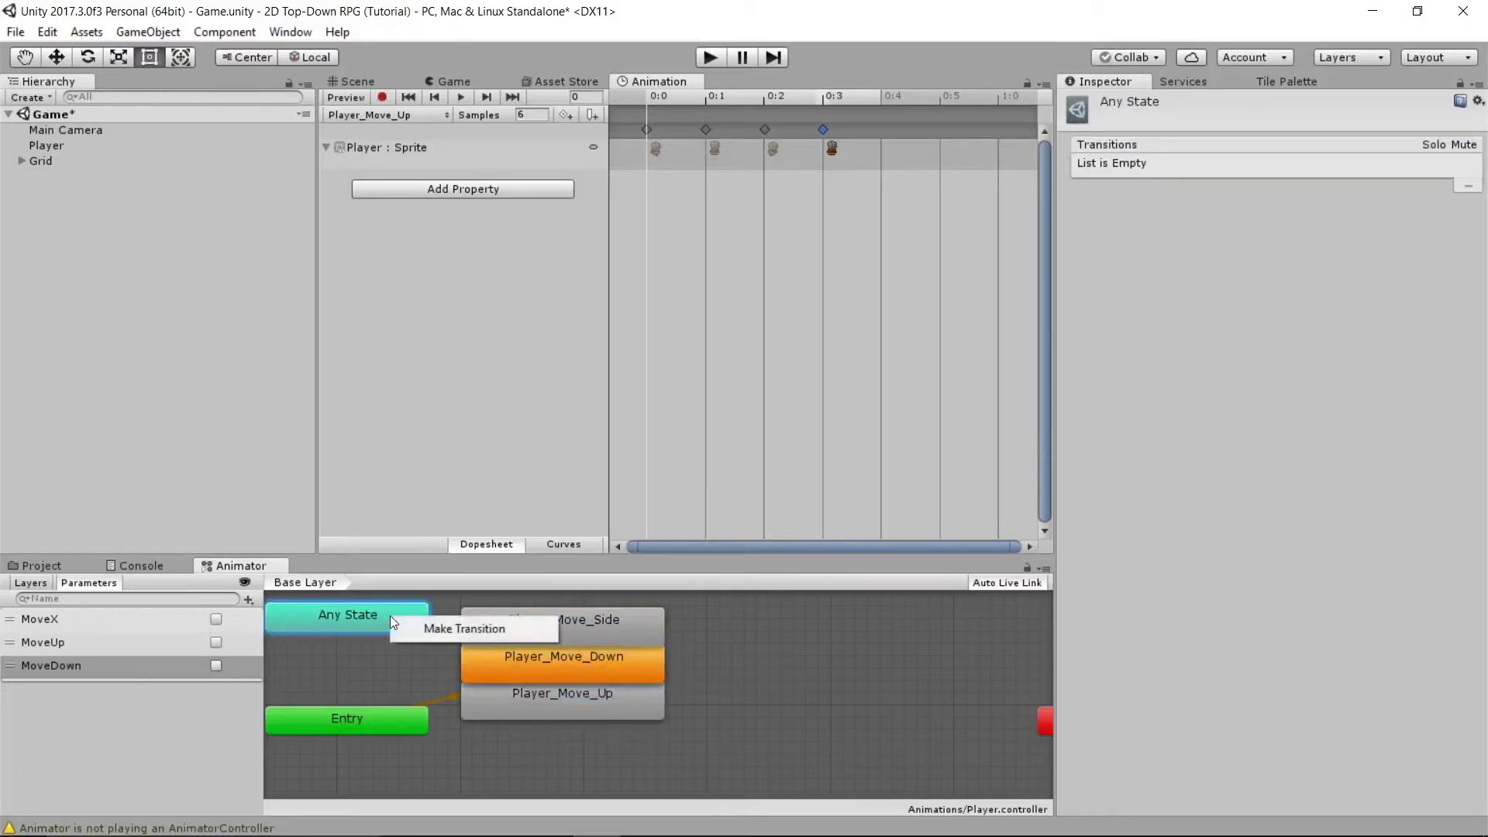
left_click(428, 632)
left_click(491, 625)
left_click(453, 624)
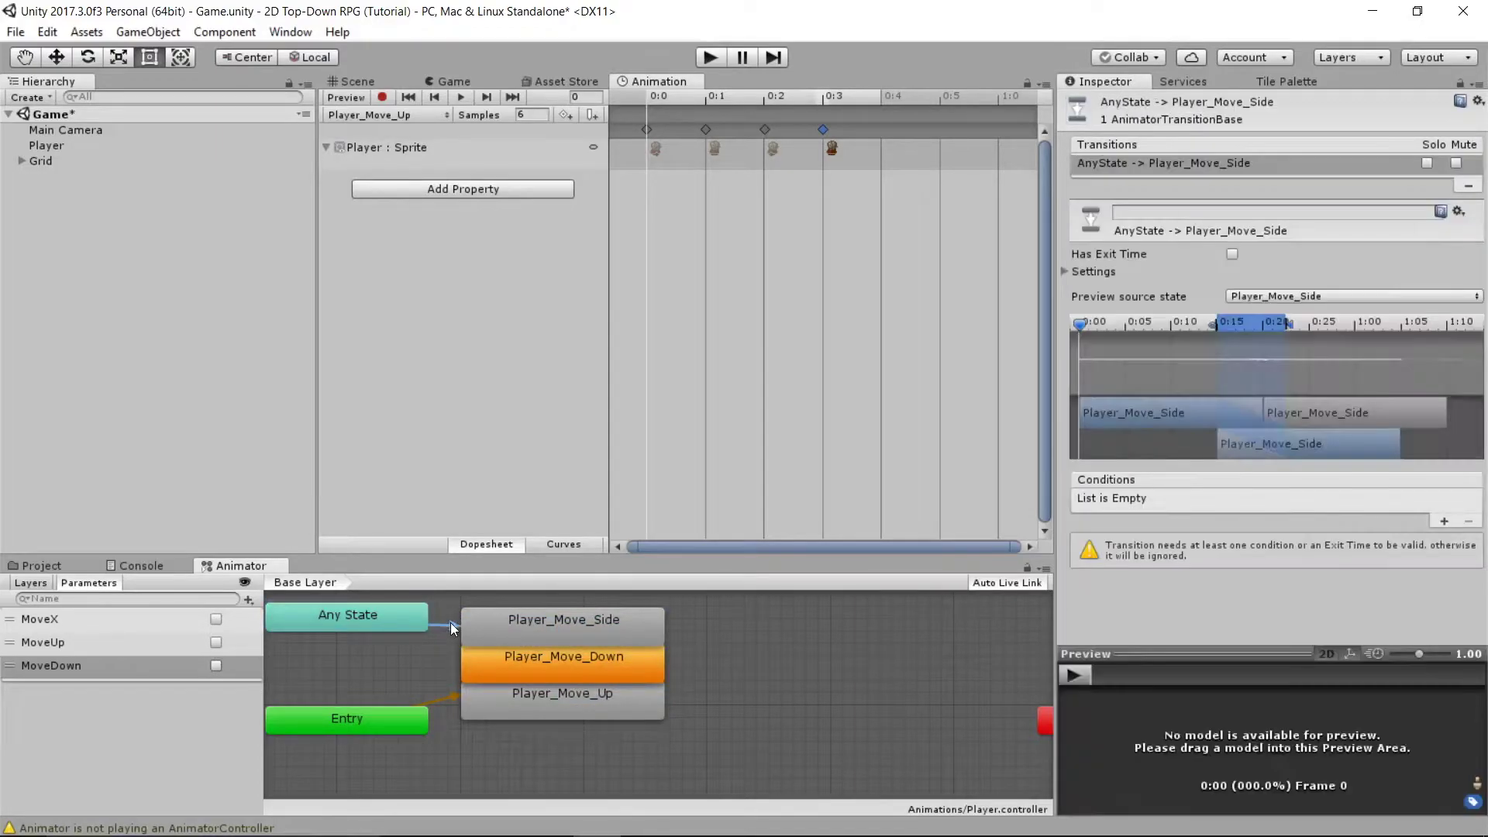
left_click(1444, 521)
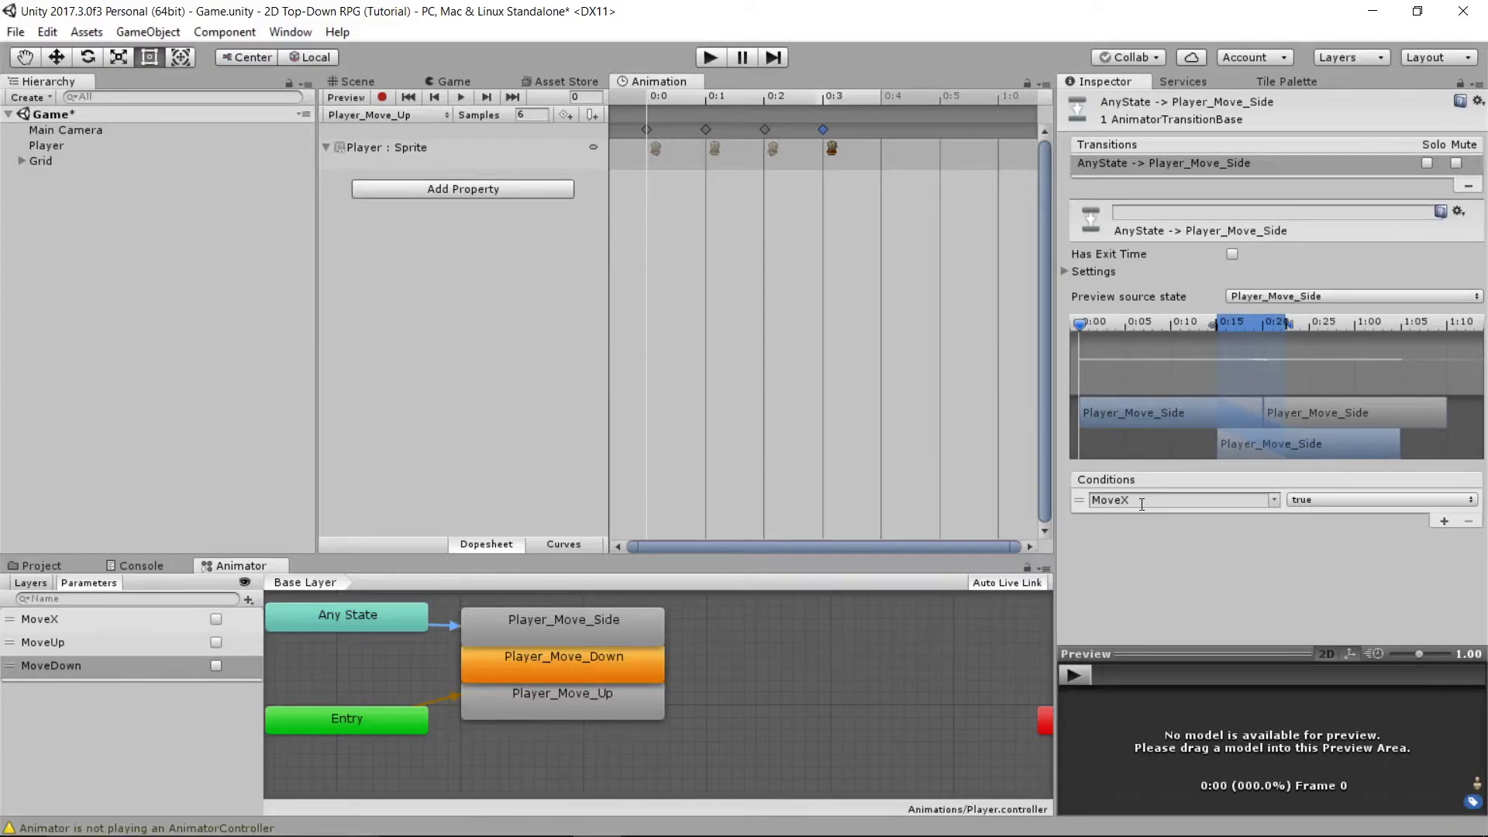
Create a transition from Any State to Player_Move_Down with the condition MoveDown true
right_click(345, 620)
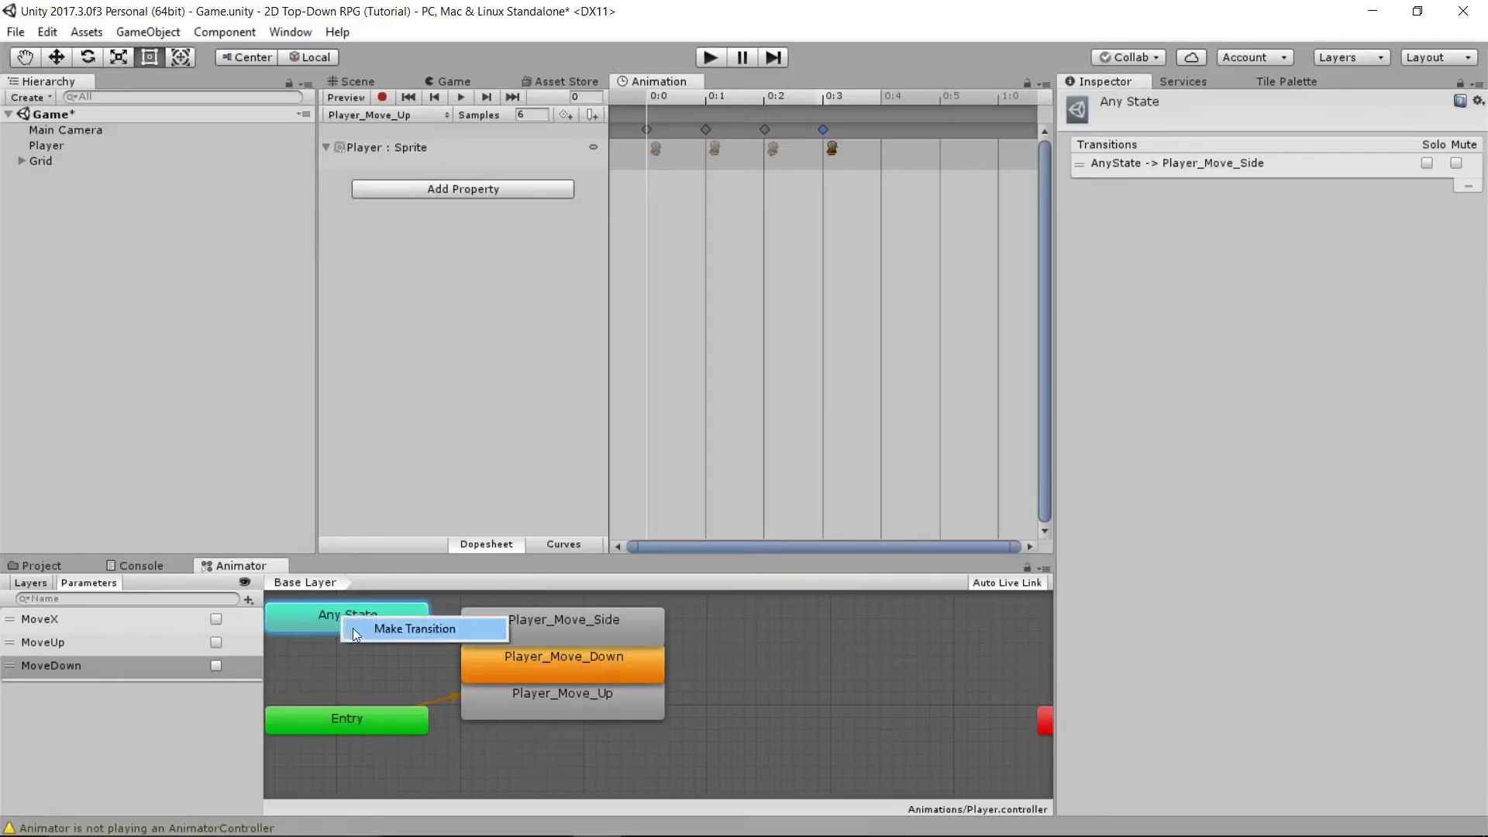
left_click(388, 629)
left_click(480, 671)
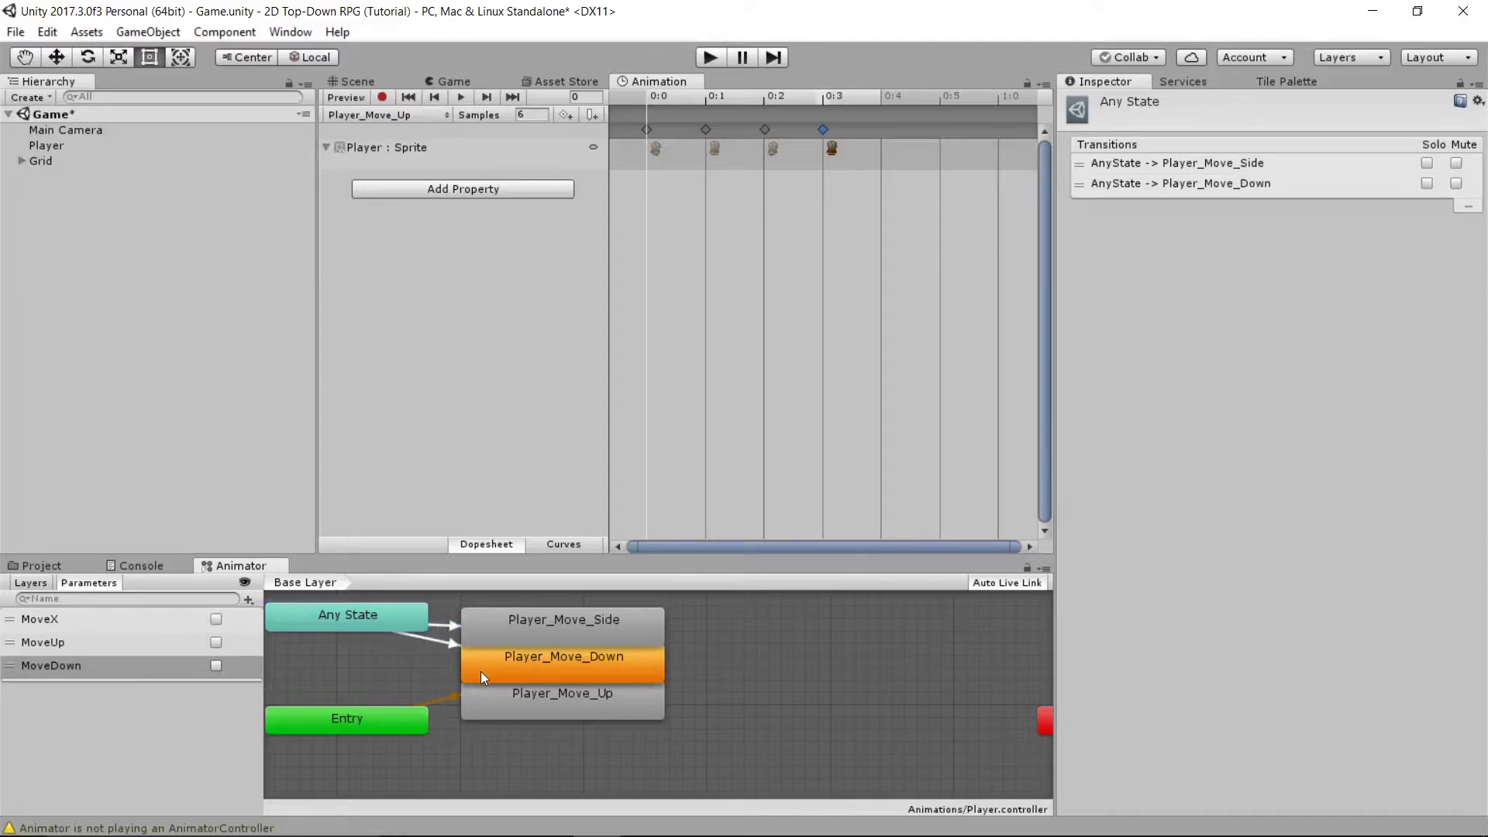
left_click(443, 646)
left_click(1443, 521)
left_click(1273, 499)
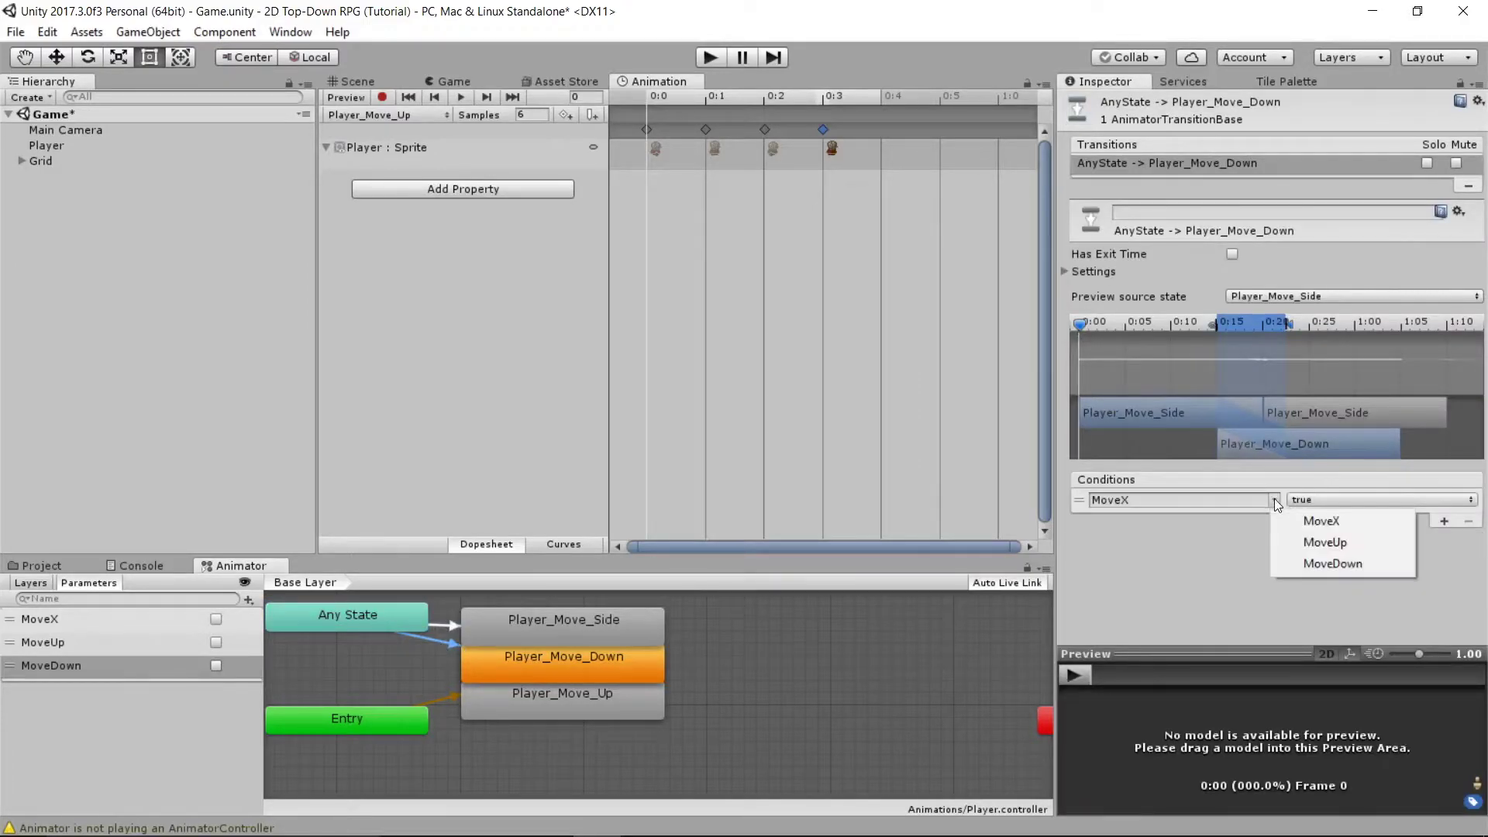
left_click(1291, 557)
Create a transition from Any State to Player_Move_Up with the condition MoveUp true
left_click(357, 628)
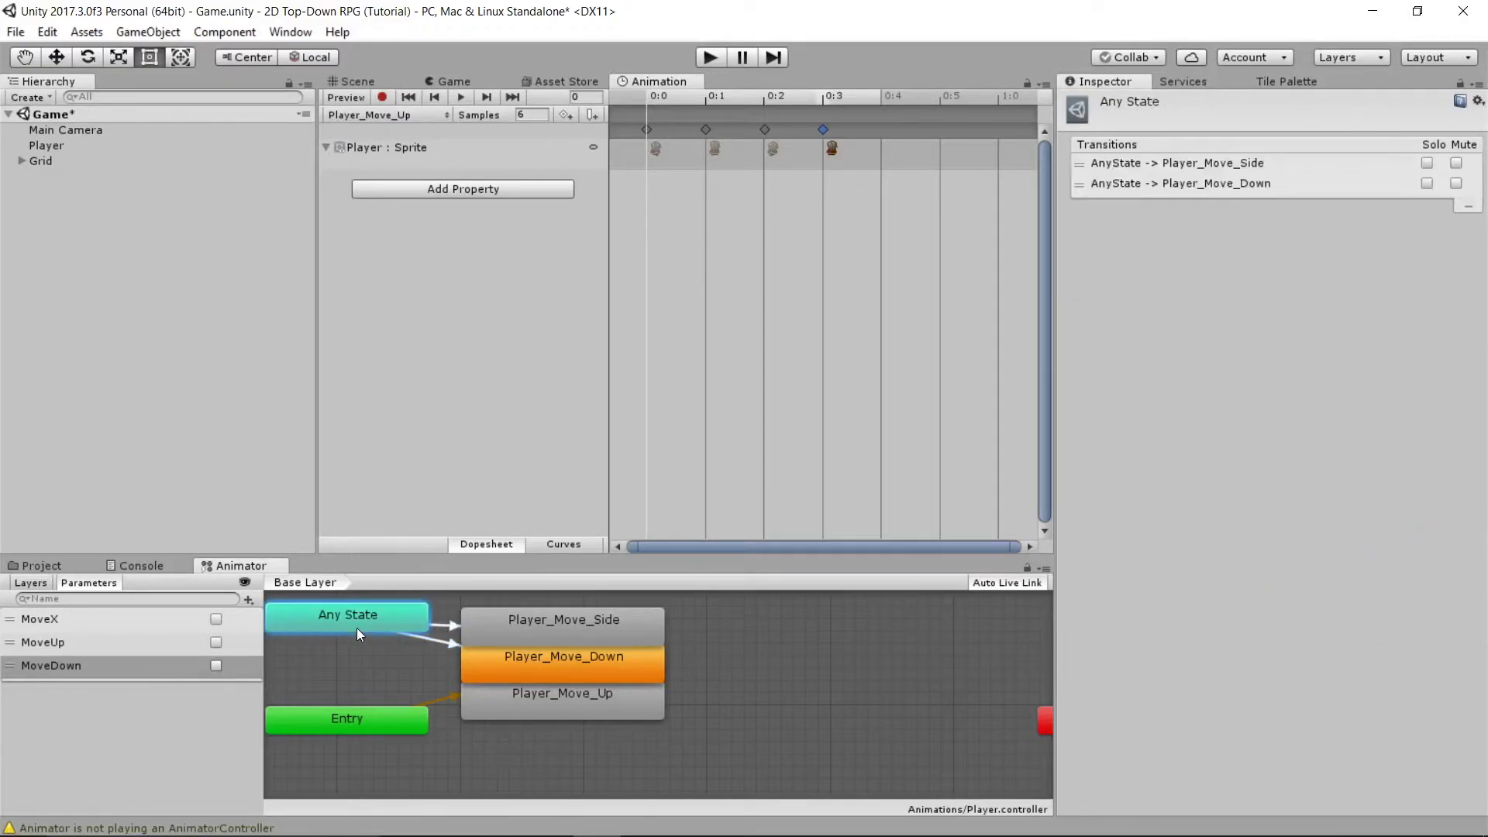
right_click(356, 627)
left_click(388, 643)
left_click(468, 704)
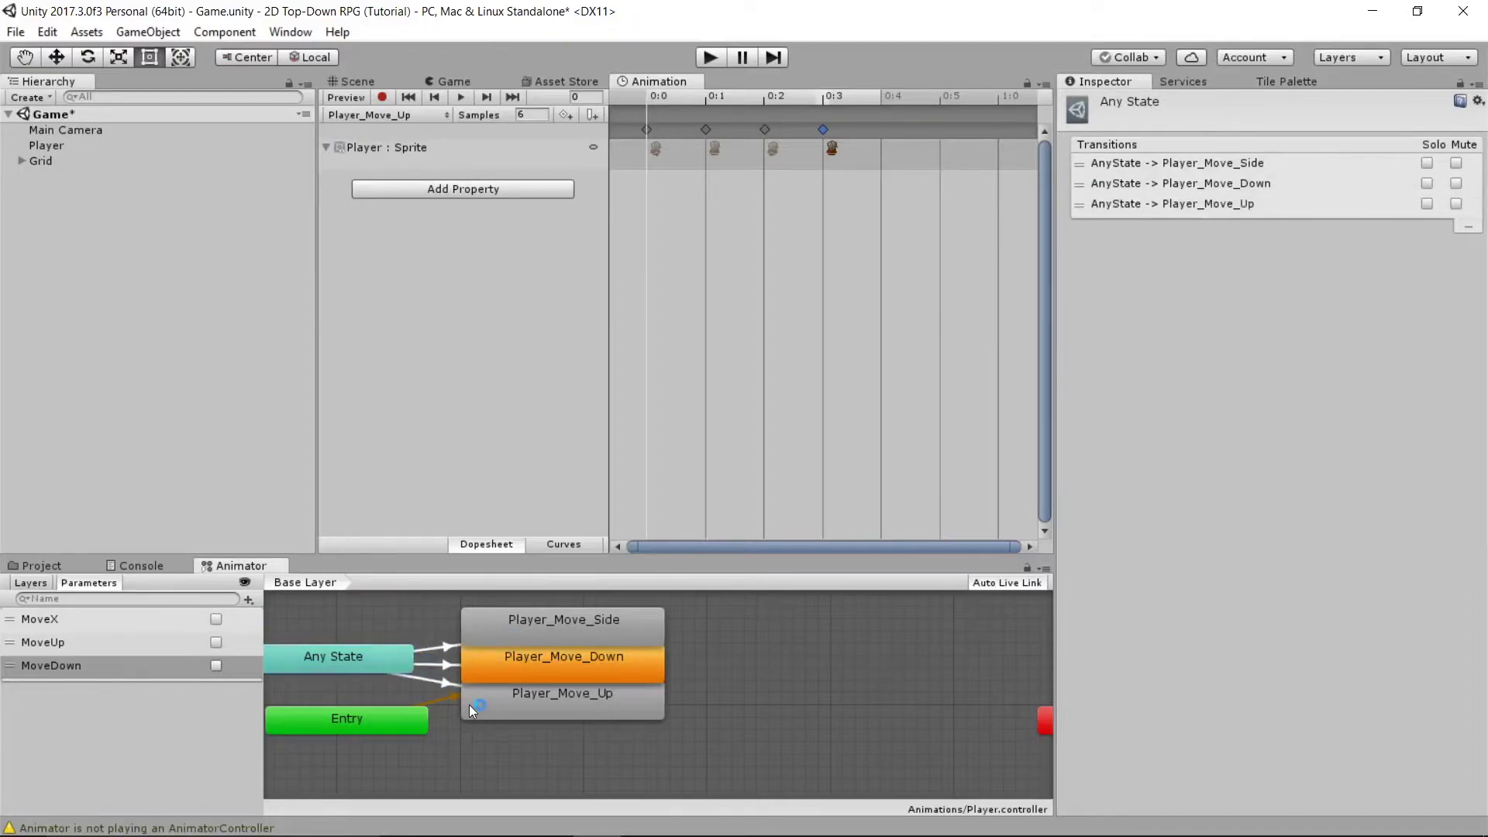
left_click(444, 681)
left_click(1442, 521)
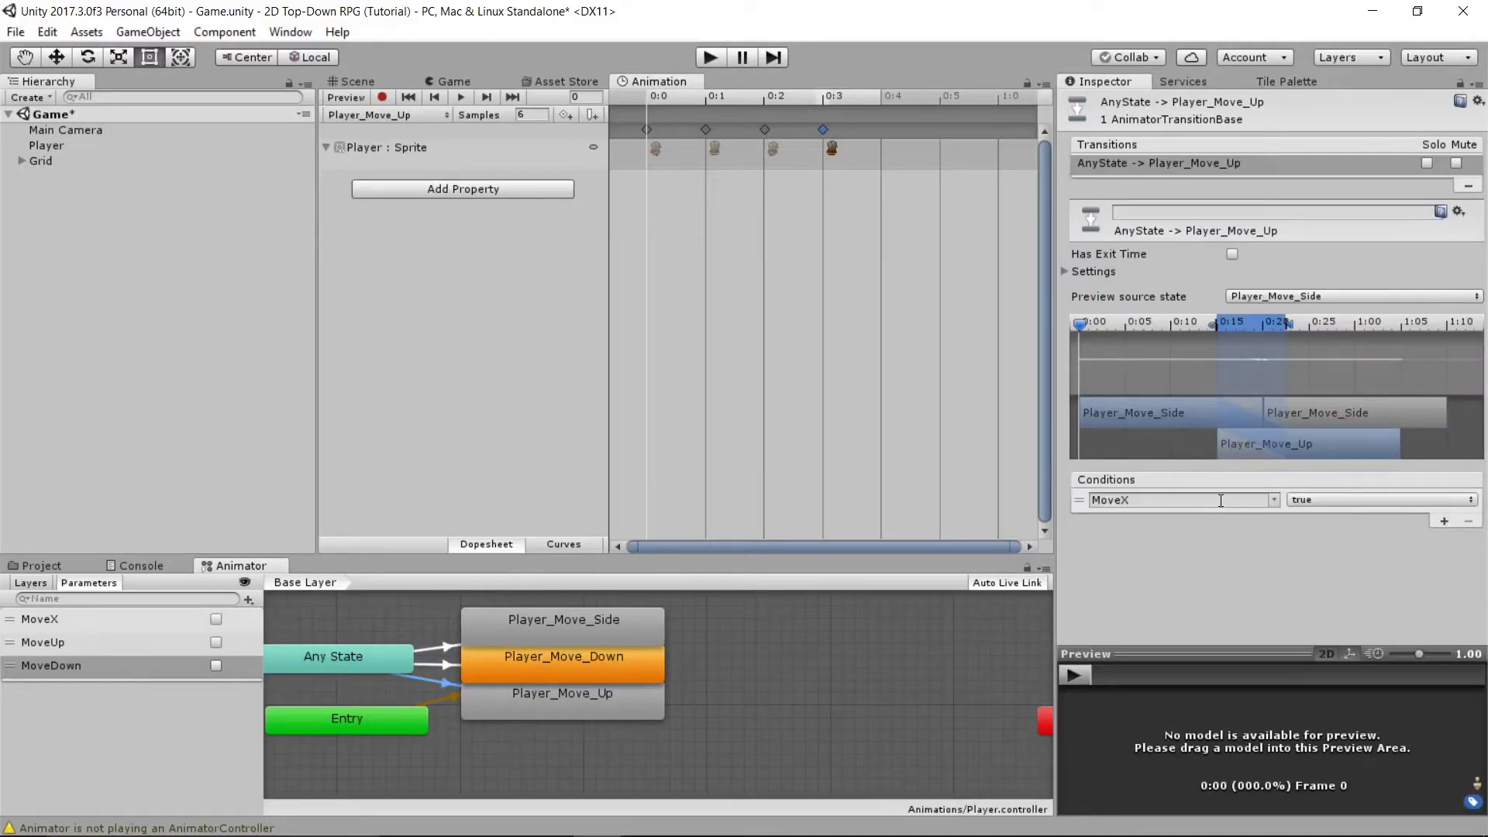
left_click(1276, 499)
left_click(1325, 543)
Turn off Fixed Duration on the Any State transitions to Player_Move_Side, Player_Move_Down and Player_Move_Up
left_click(444, 643)
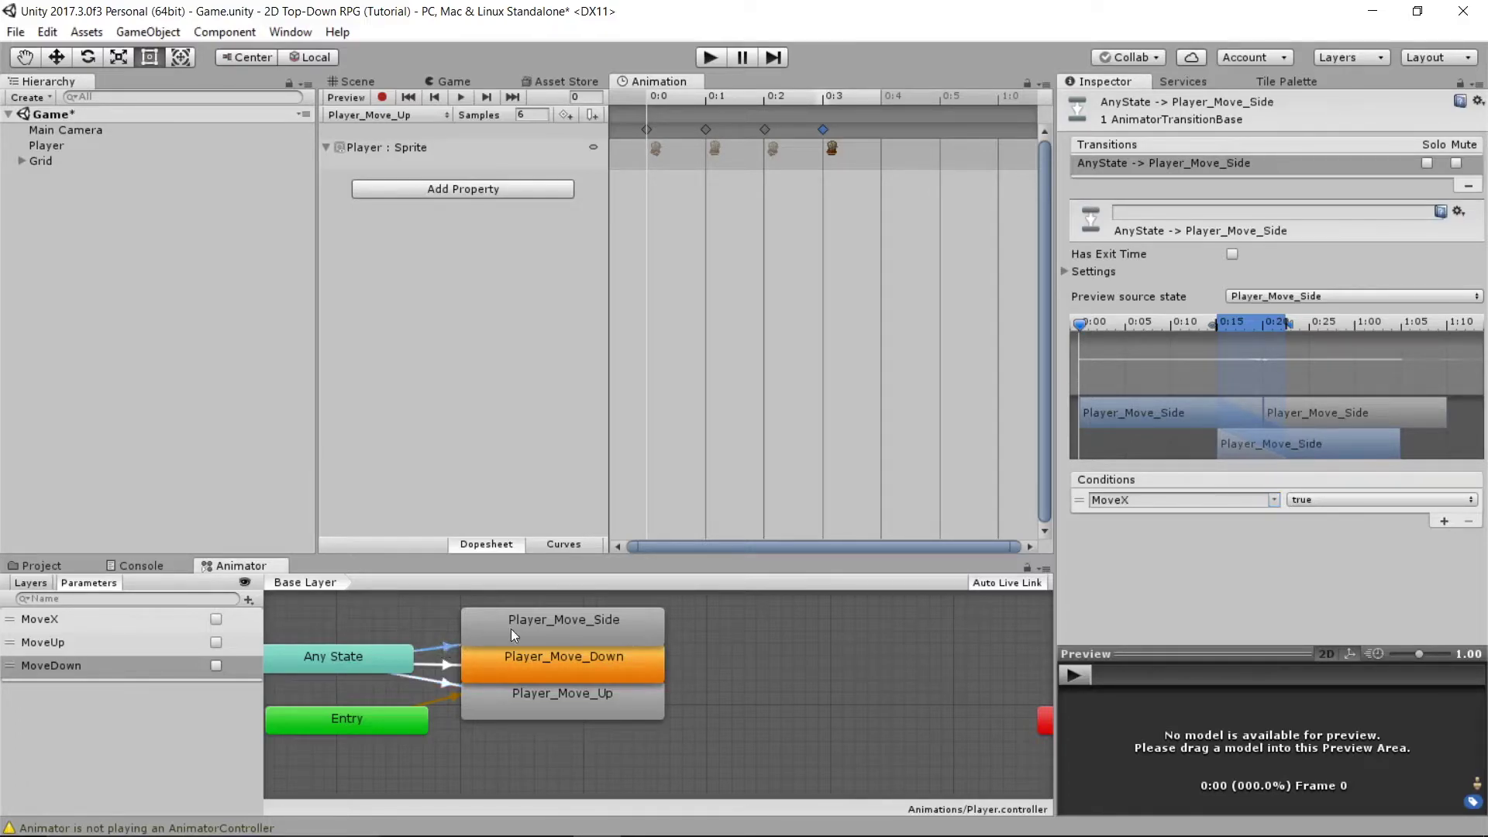
left_click(1063, 270)
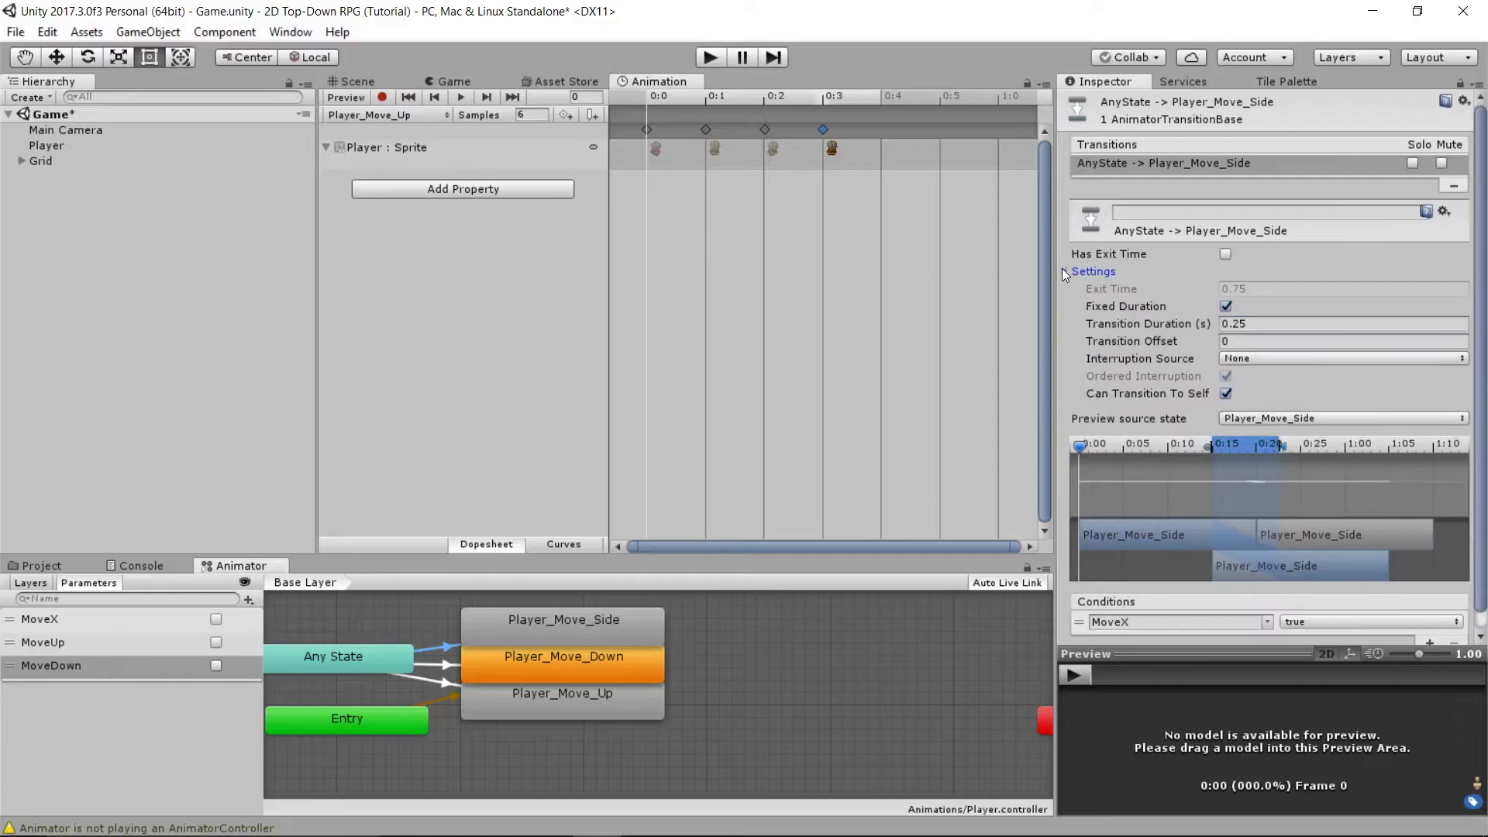
left_click(1225, 306)
left_click(441, 663)
left_click(1225, 307)
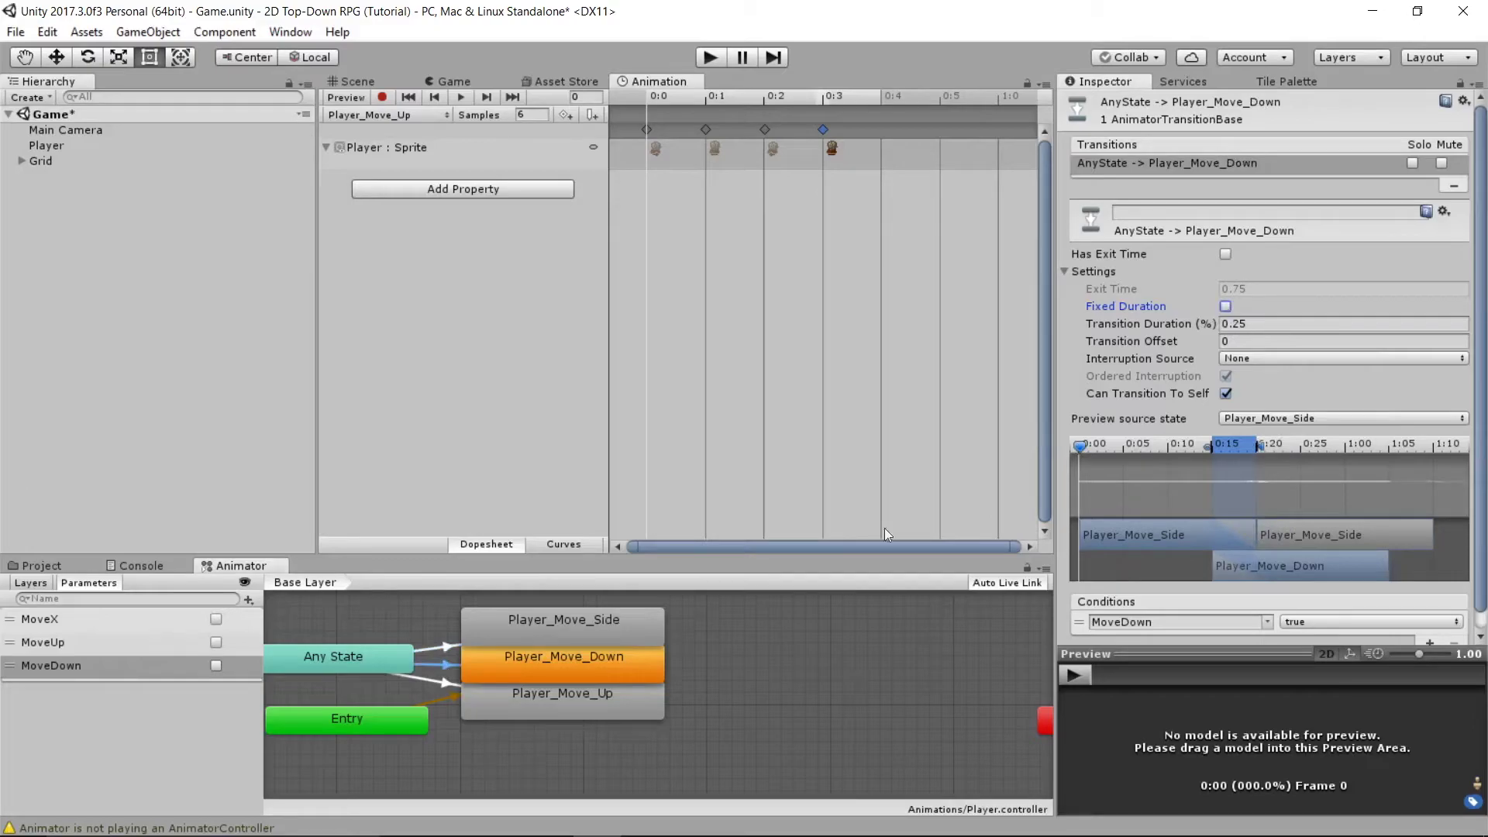
left_click(445, 680)
left_click(1225, 307)
scroll(522, 716, "down", 2)
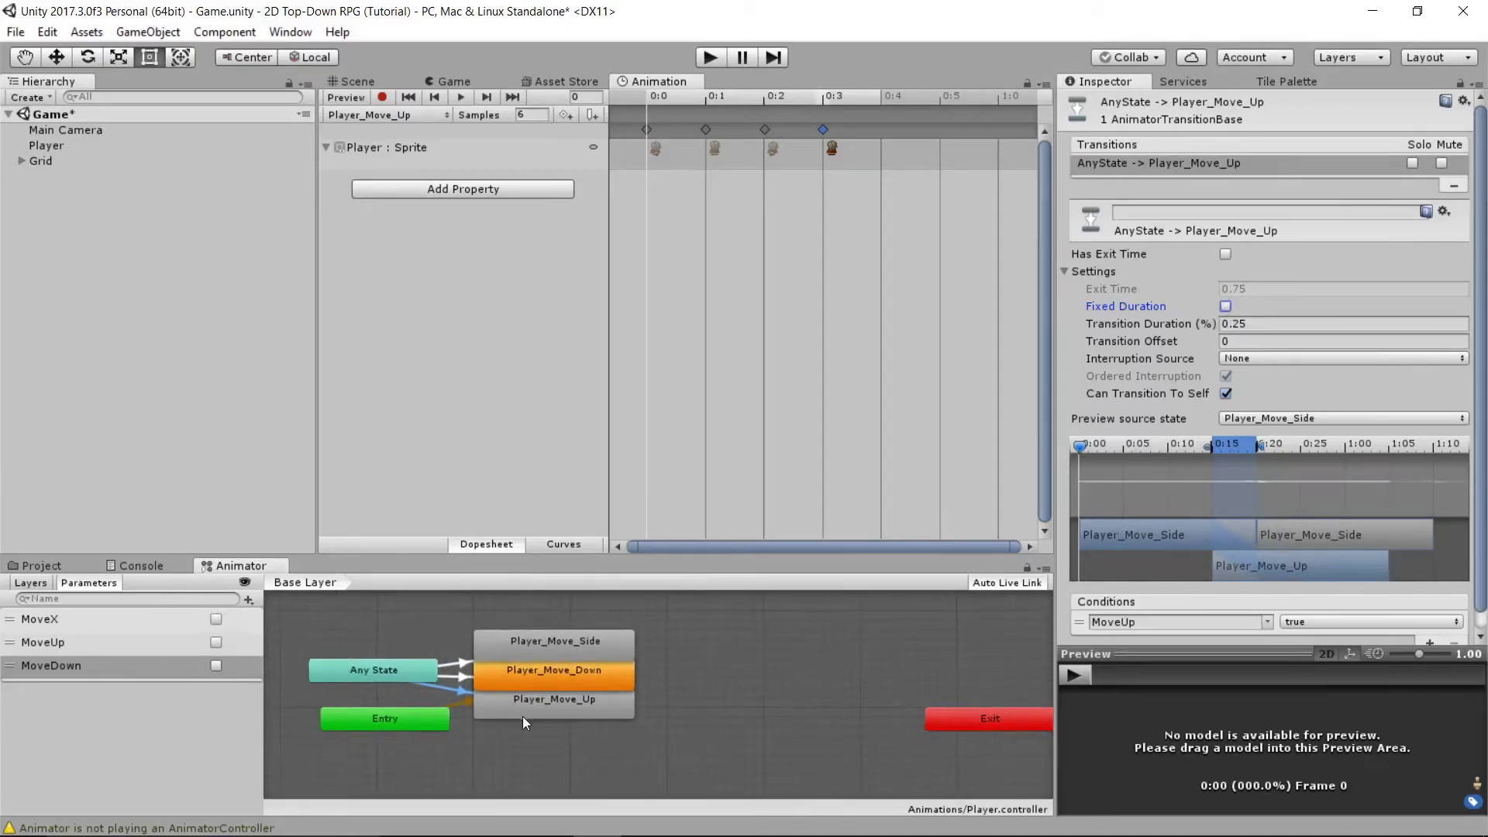
Open the PlayerController script from the Scripts folder in MonoDevelop and maximize its window
left_click(43, 565)
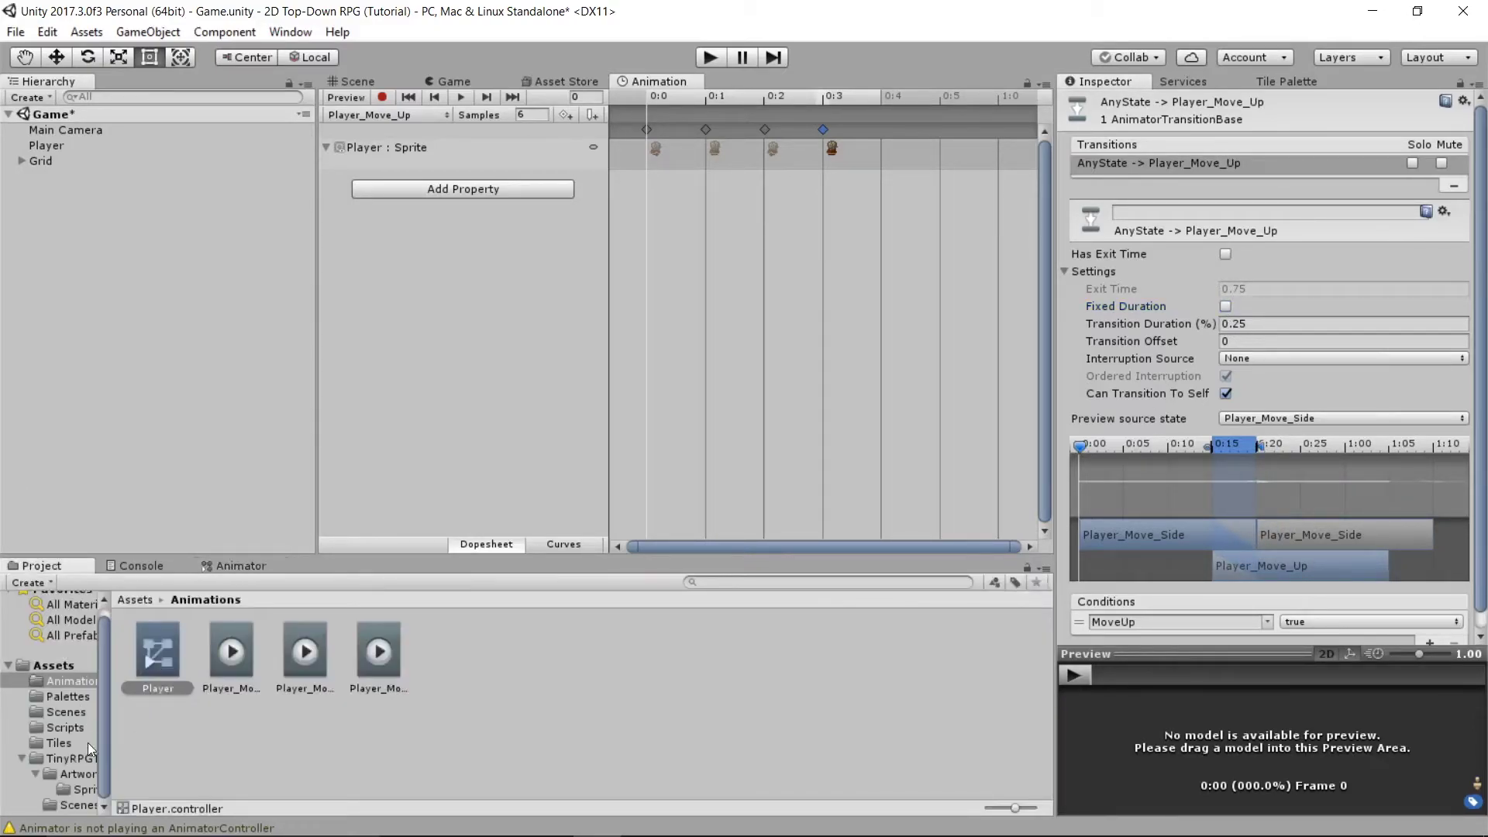
left_click(70, 725)
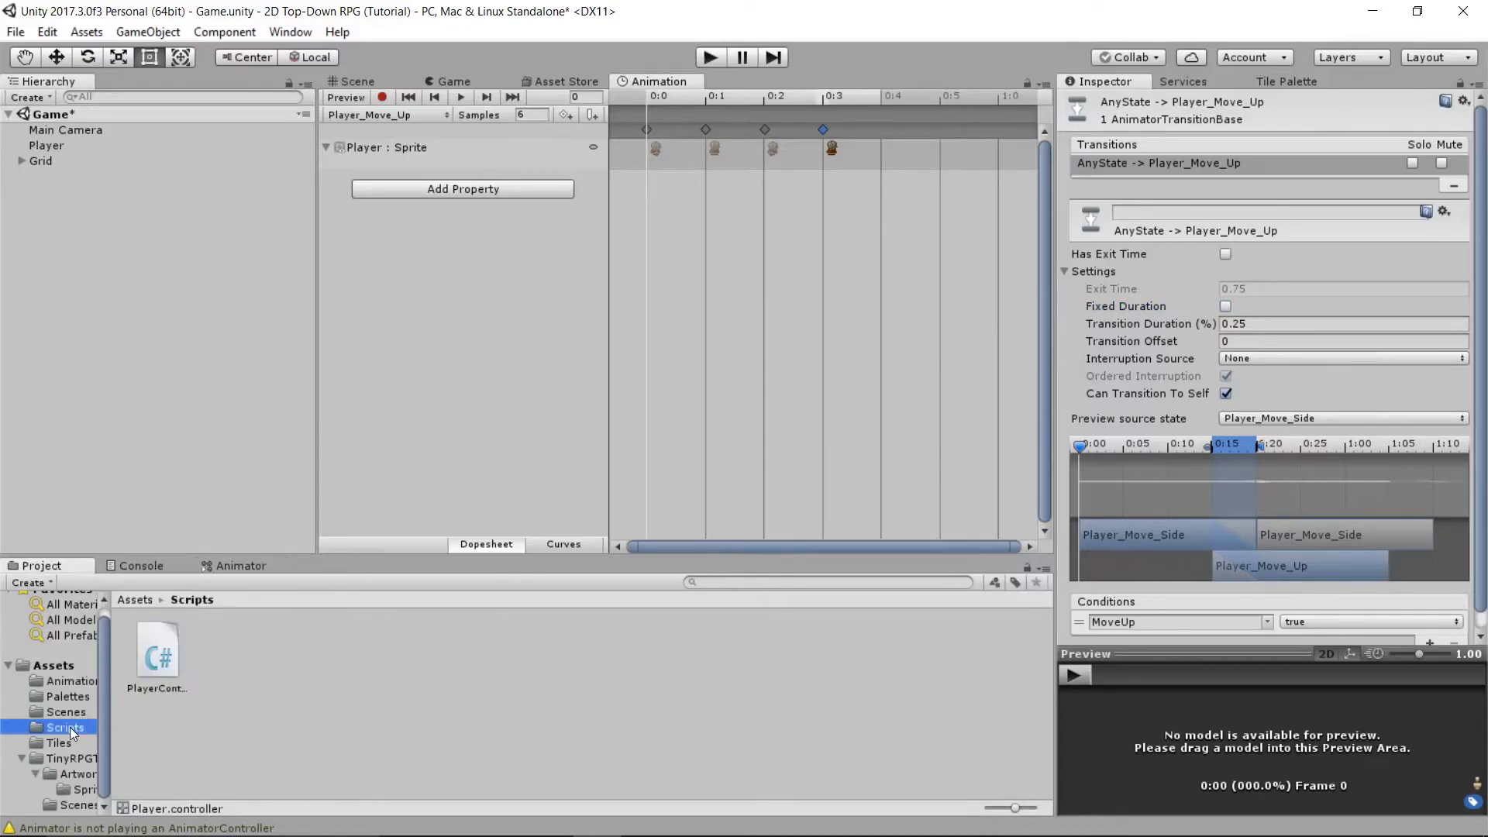
left_click(141, 648)
double_click(141, 648)
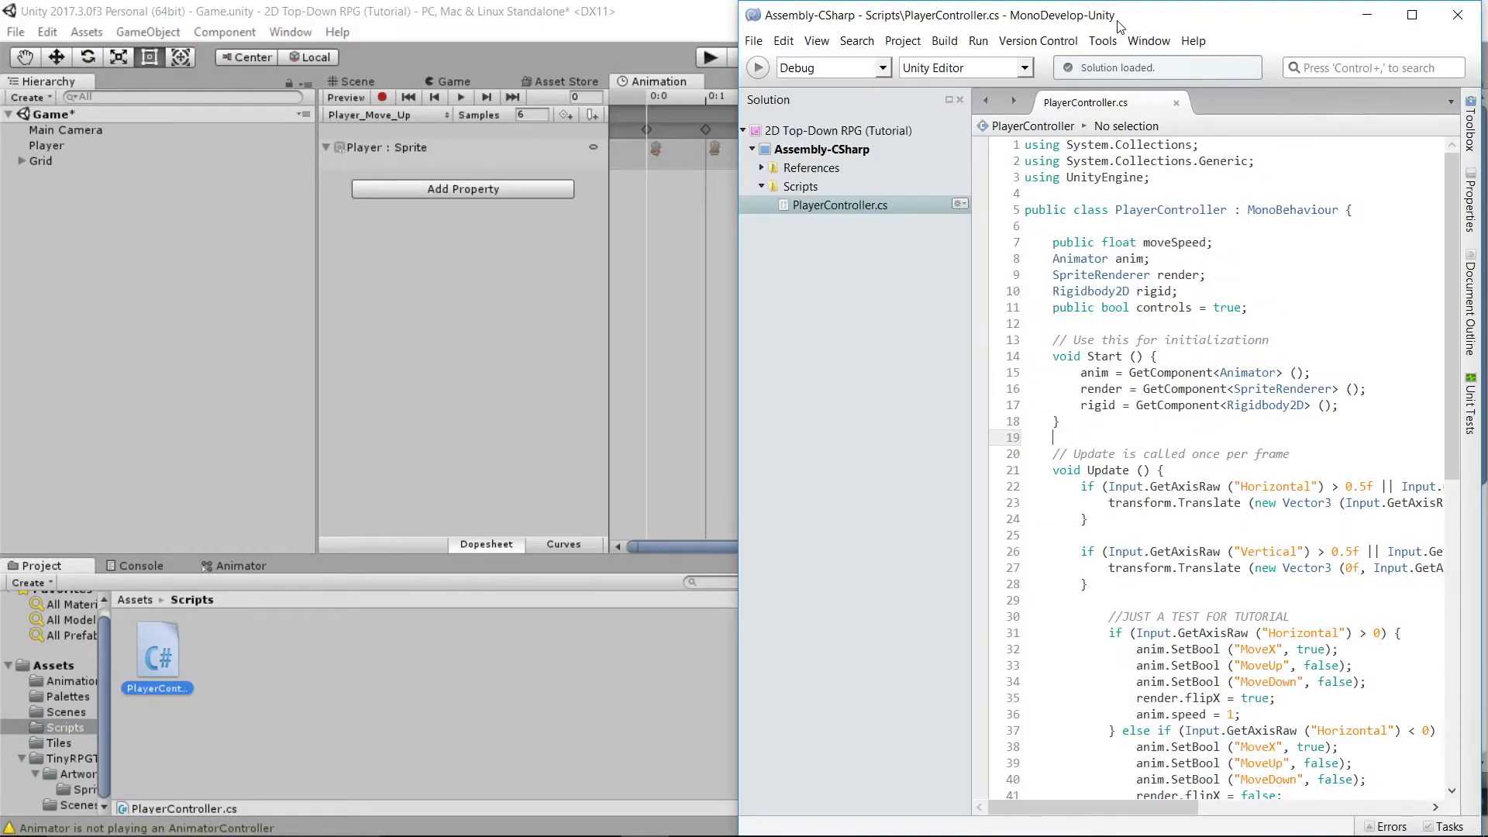
double_click(793, 7)
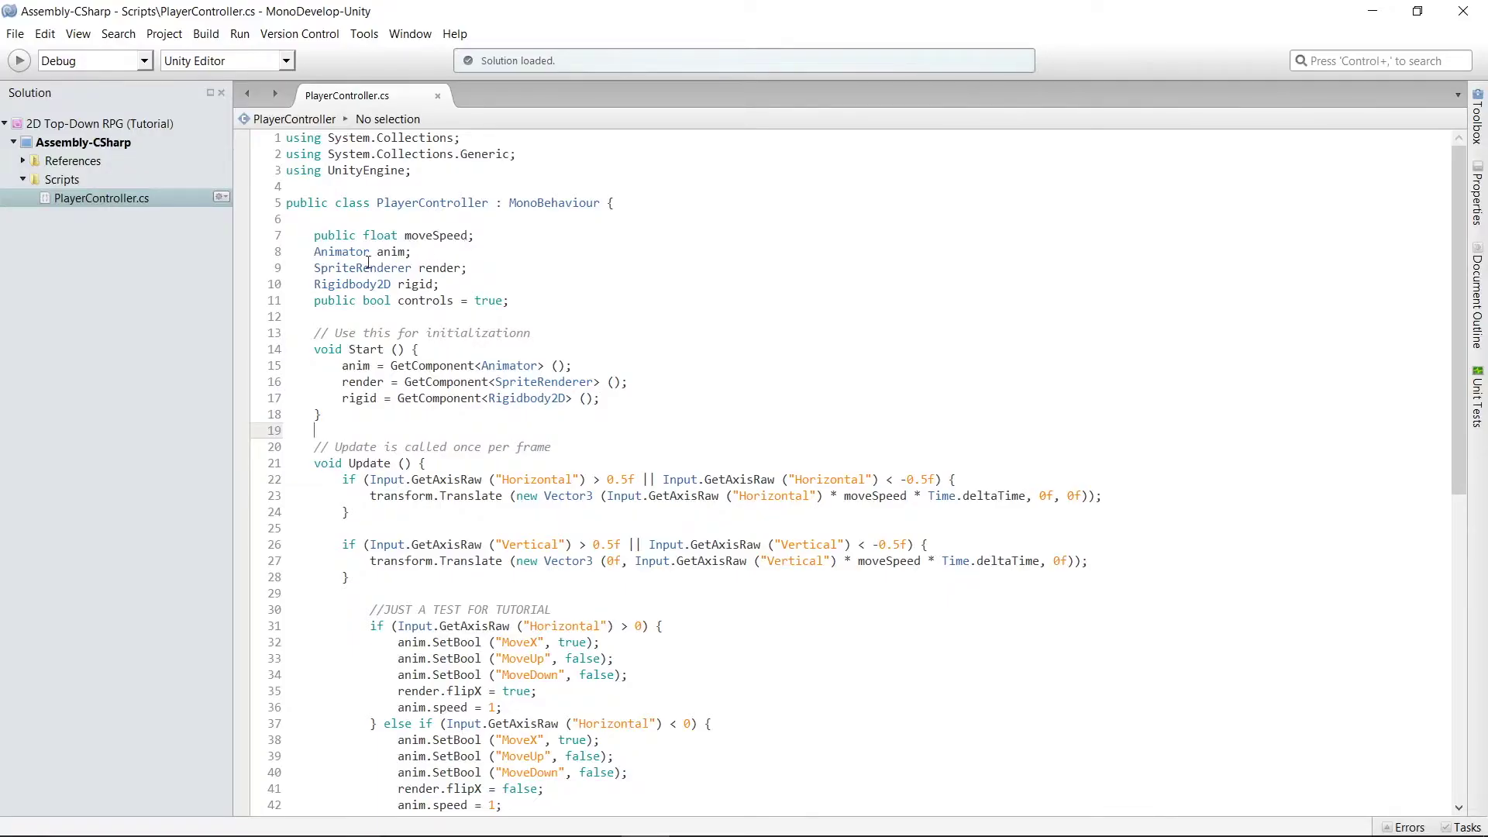
Examine the Animator, SpriteRenderer and Rigidbody2D declarations and their GetComponent assignments in the Start method
left_click_drag(314, 252, 443, 289)
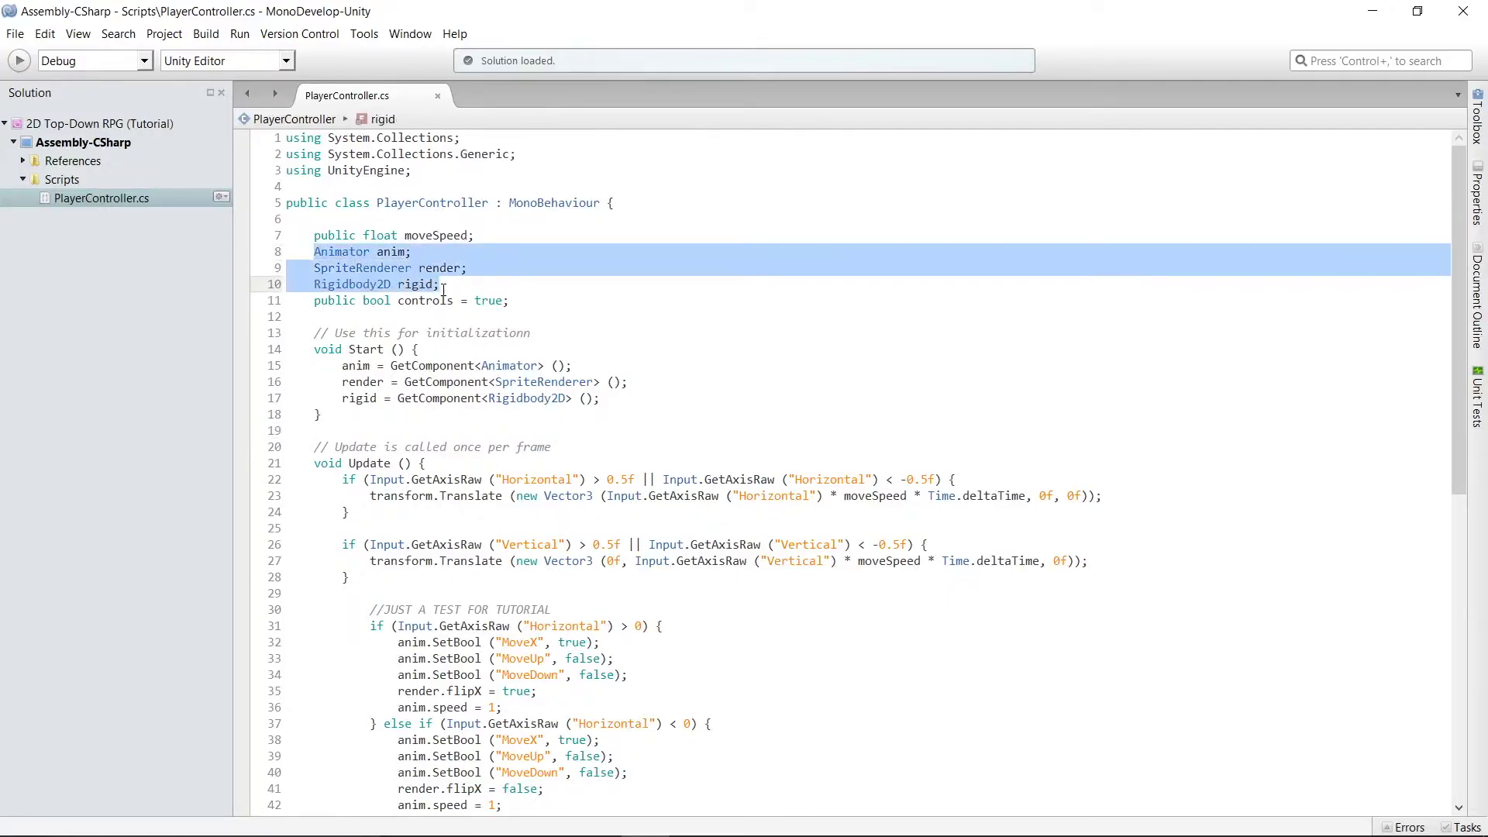
left_click(443, 286)
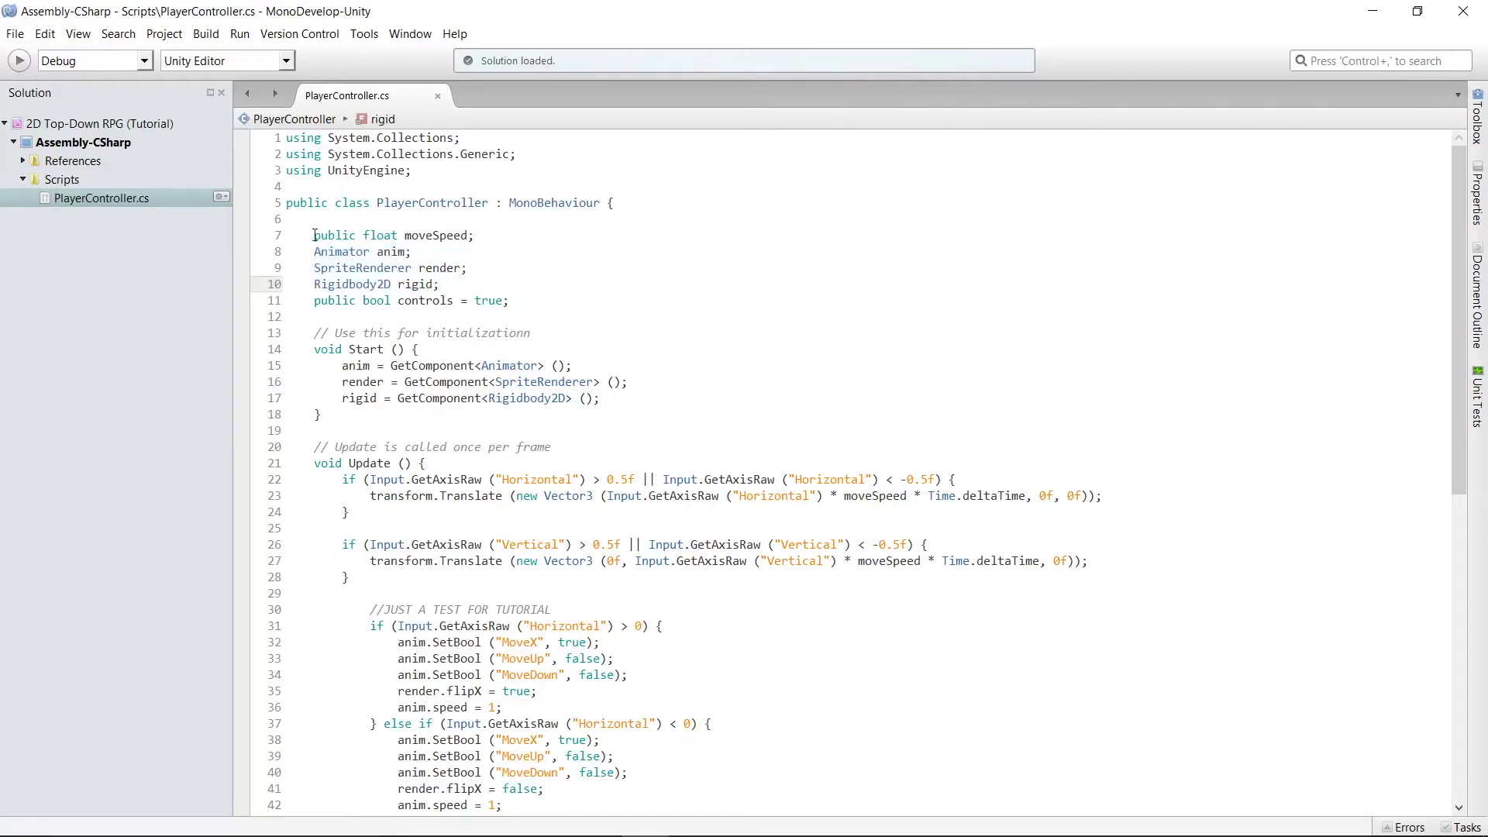
mouse_move(317, 250)
left_click_drag(342, 365, 618, 401)
left_click(616, 415)
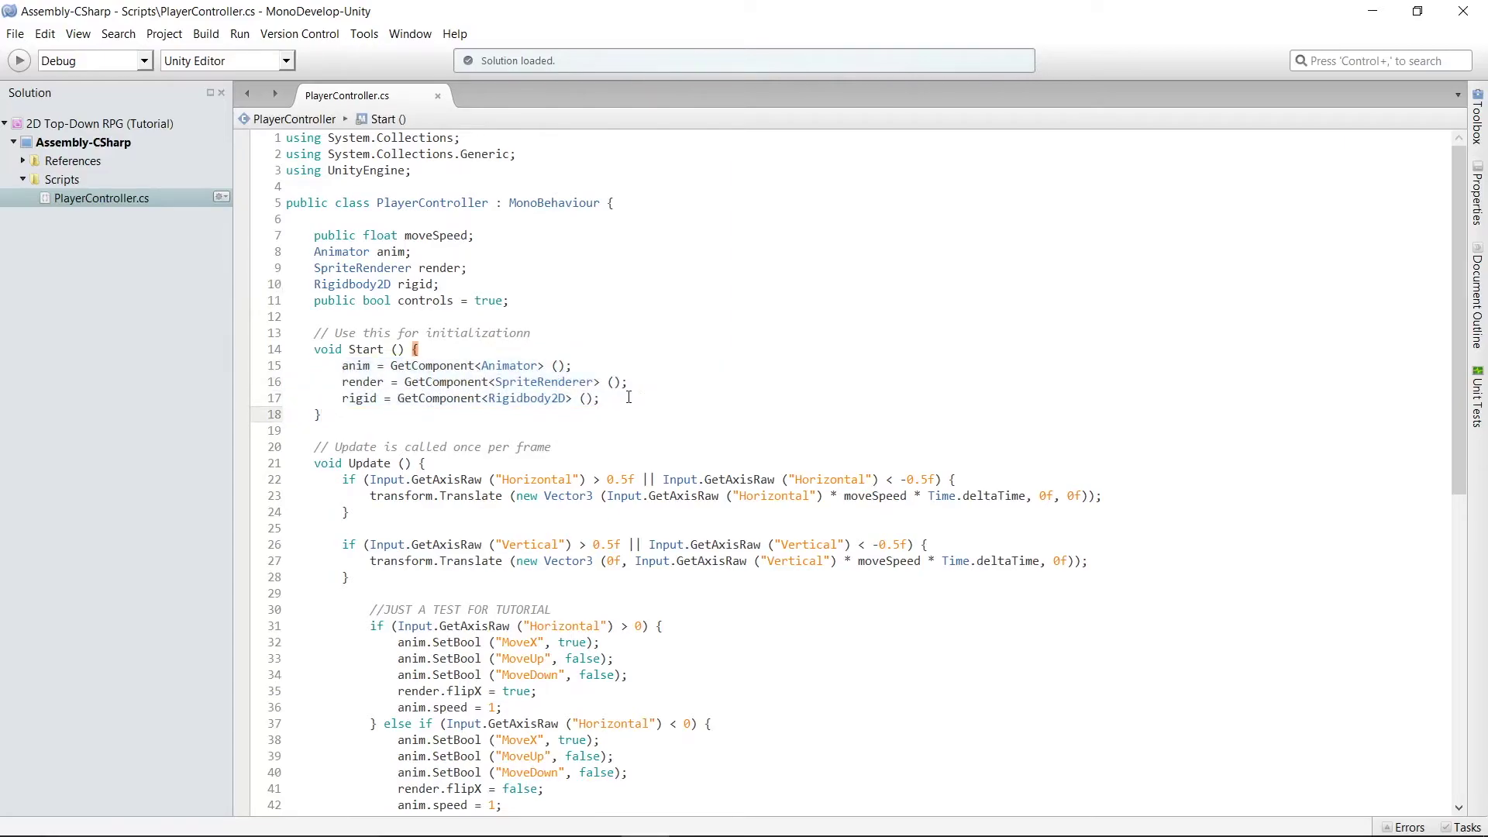
Examine the Update branch for positive Horizontal input, including its SetBool calls and the render.flipX line
scroll(558, 359, "down", 8)
scroll(558, 359, "up", 6)
scroll(558, 358, "down", 3)
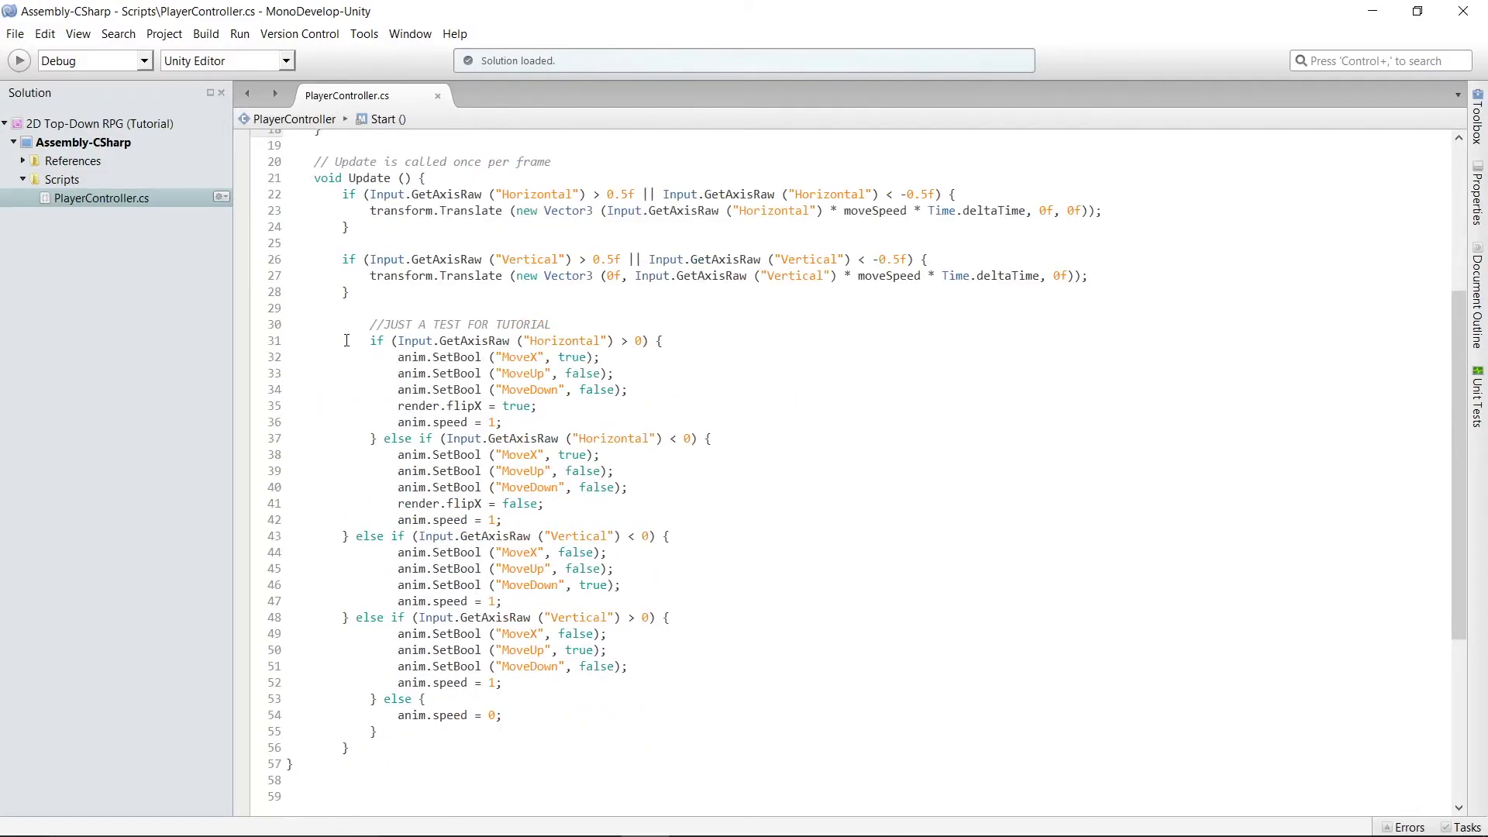
left_click_drag(343, 341, 611, 358)
left_click(616, 355)
left_click_drag(398, 374, 644, 390)
left_click_drag(552, 408, 398, 403)
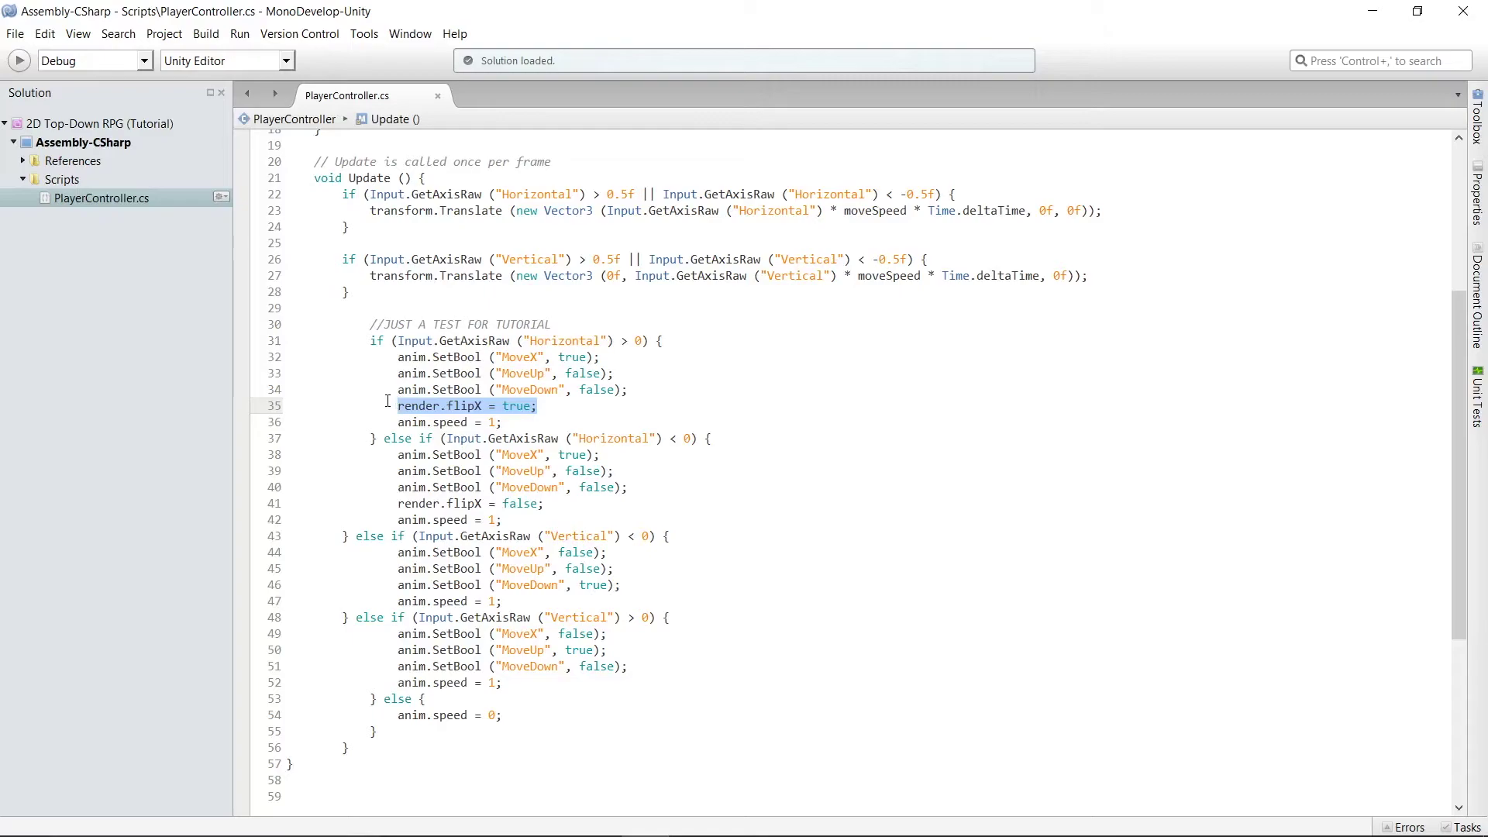
left_click(388, 404)
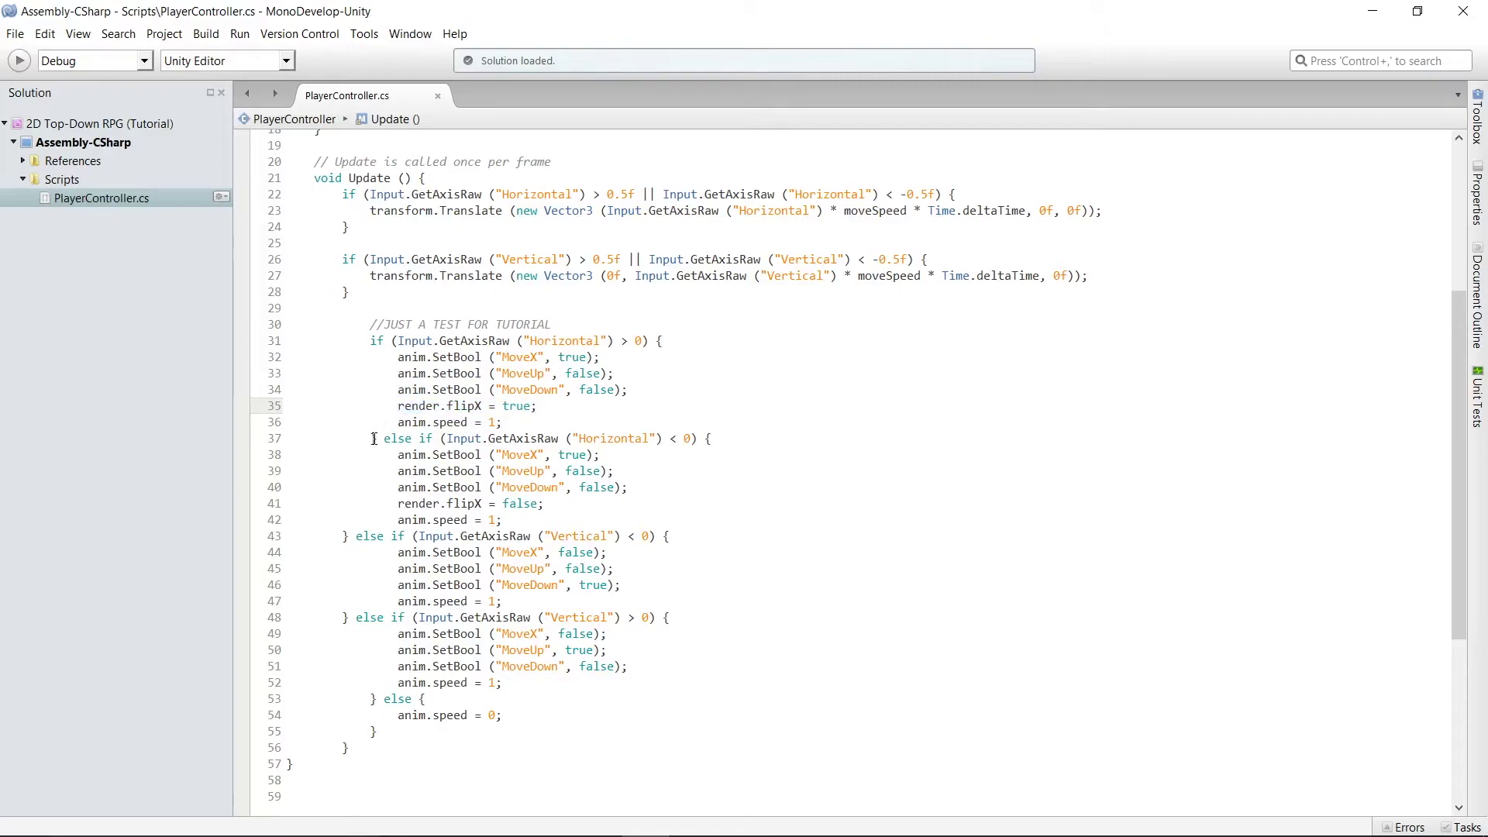
Examine the Update branch for negative Horizontal input, including its render.flipX and anim.speed lines
left_click_drag(370, 439, 668, 439)
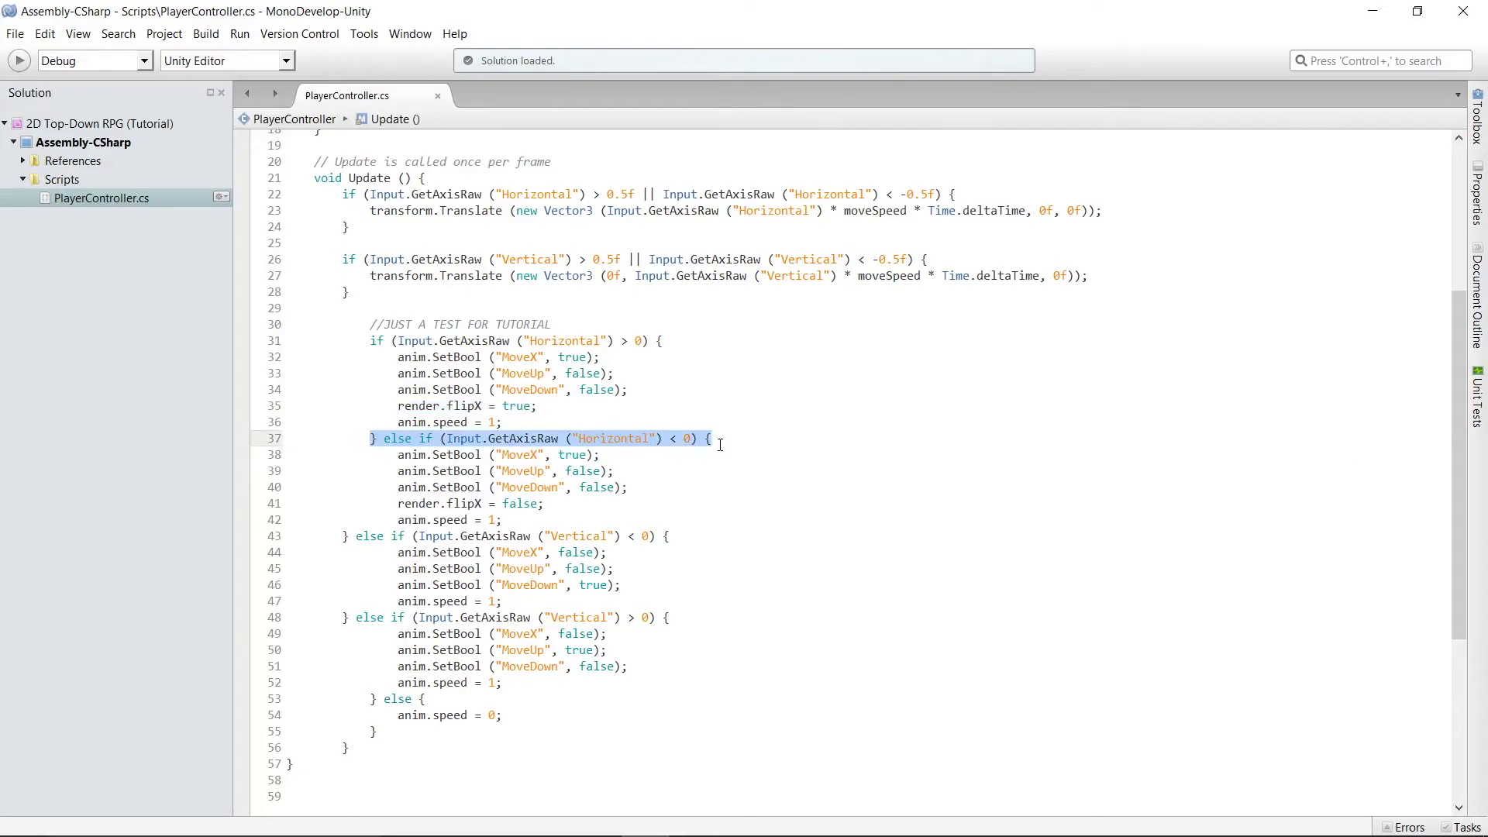
left_click(673, 438)
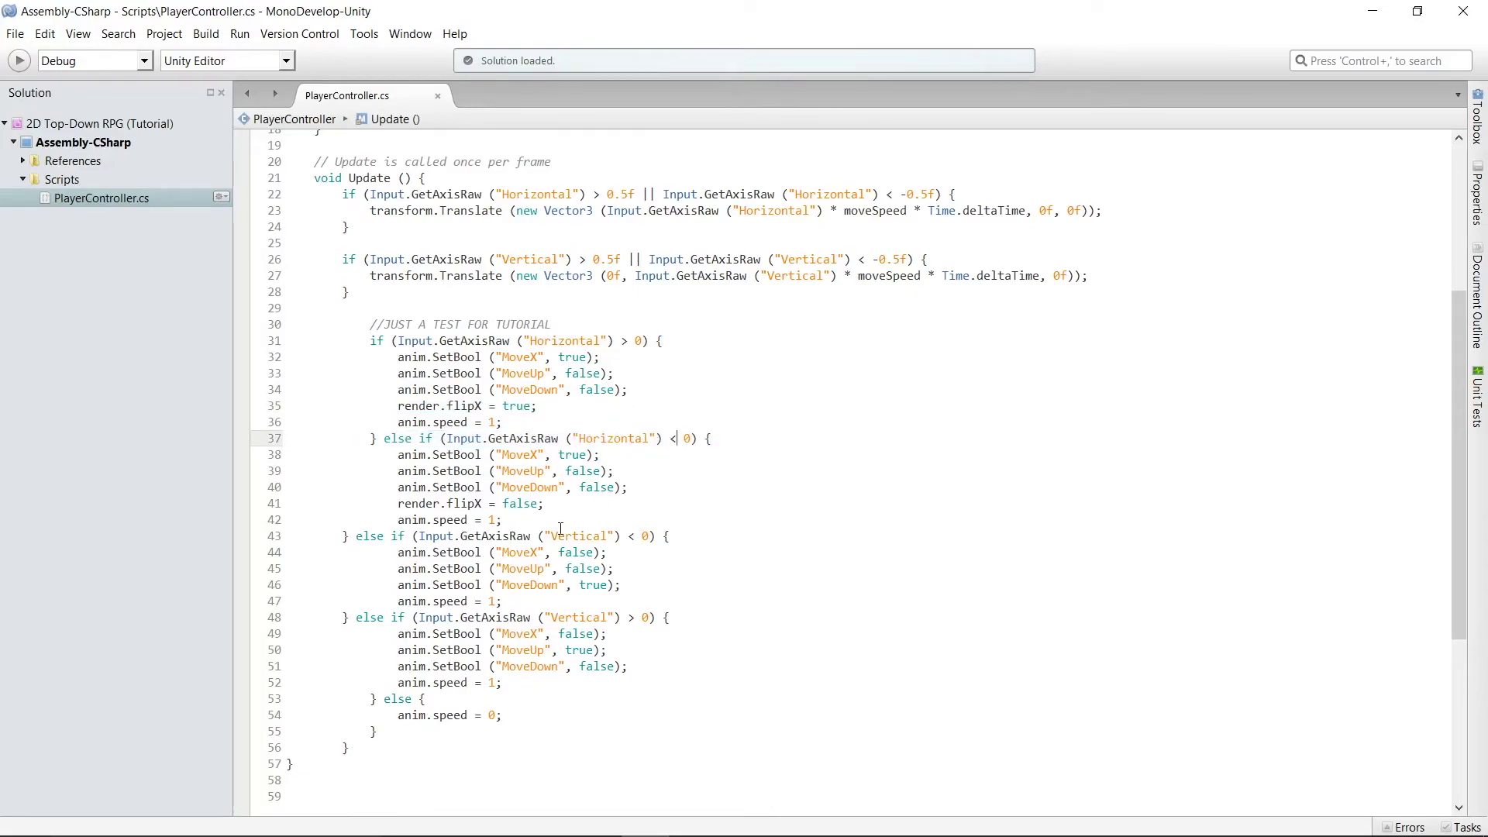
left_click_drag(544, 504, 502, 520)
Examine the Update branch for negative Vertical input, including its MoveX, MoveUp and MoveDown SetBool calls and anim.speed line
scroll(425, 370, "down", 4)
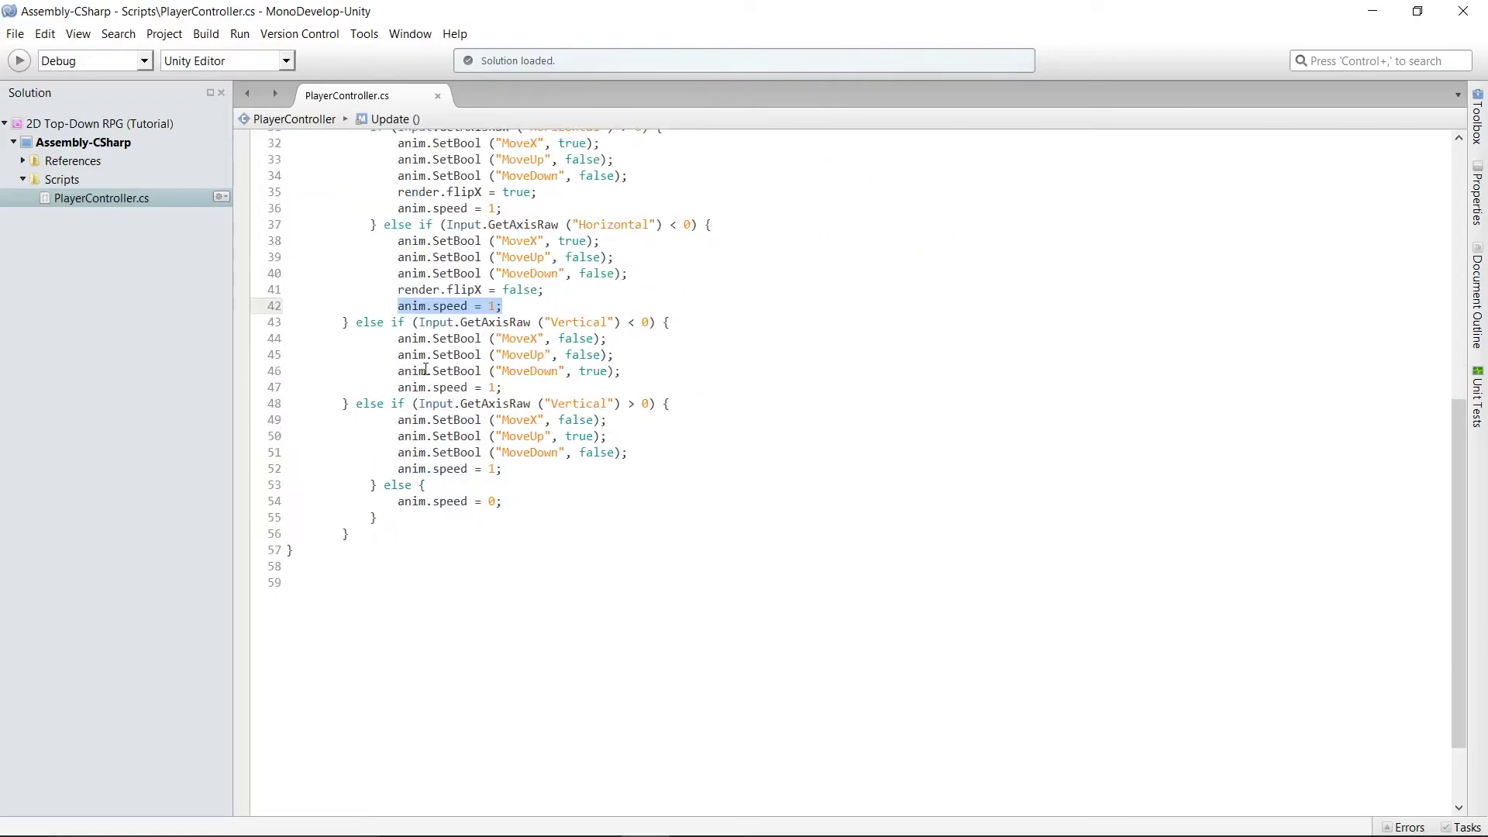
left_click(356, 323)
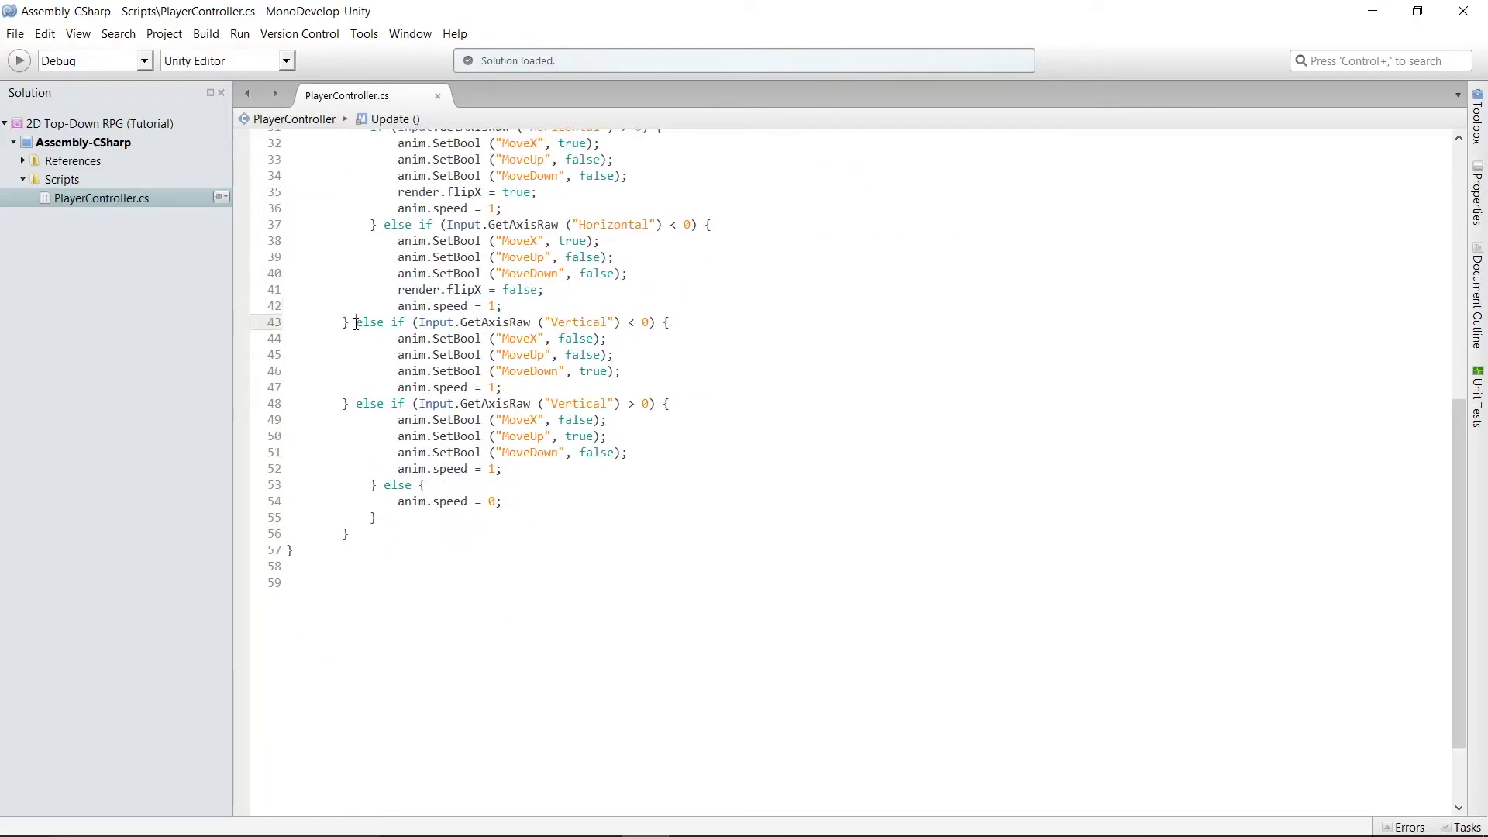
left_click_drag(356, 324, 675, 323)
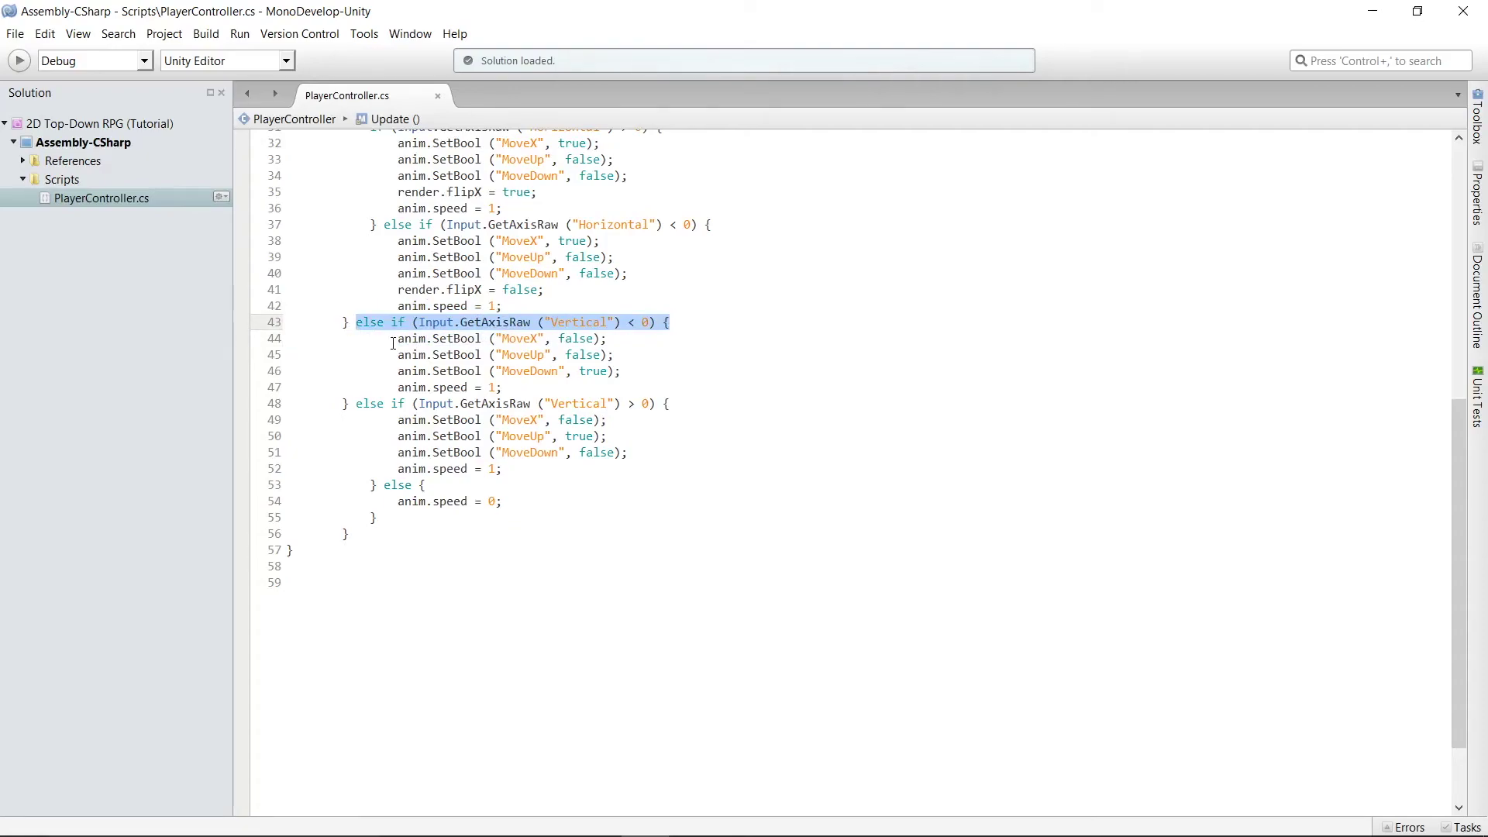
left_click_drag(396, 340, 599, 344)
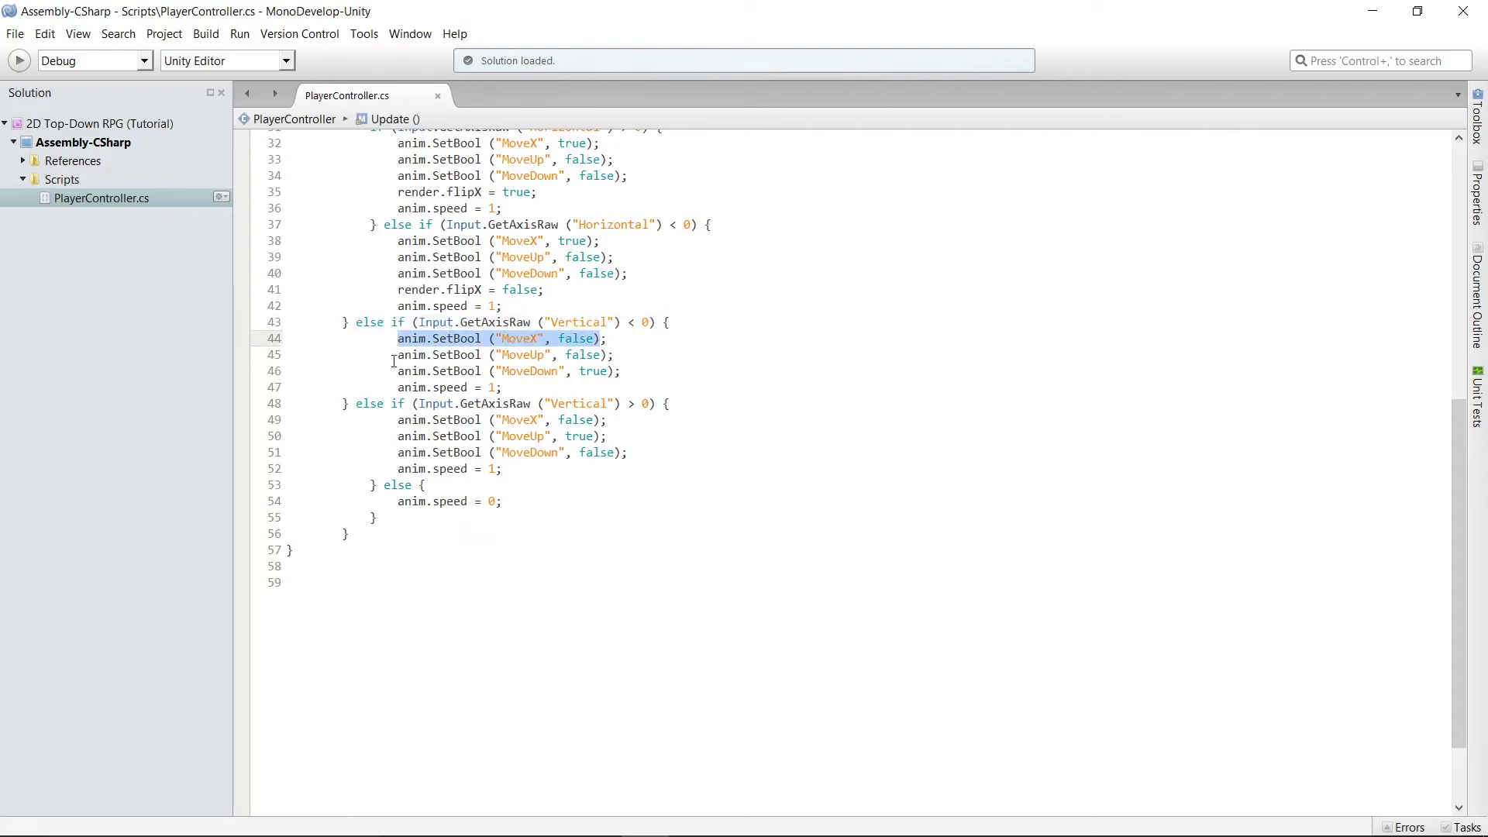
left_click_drag(396, 355, 635, 354)
left_click(369, 374)
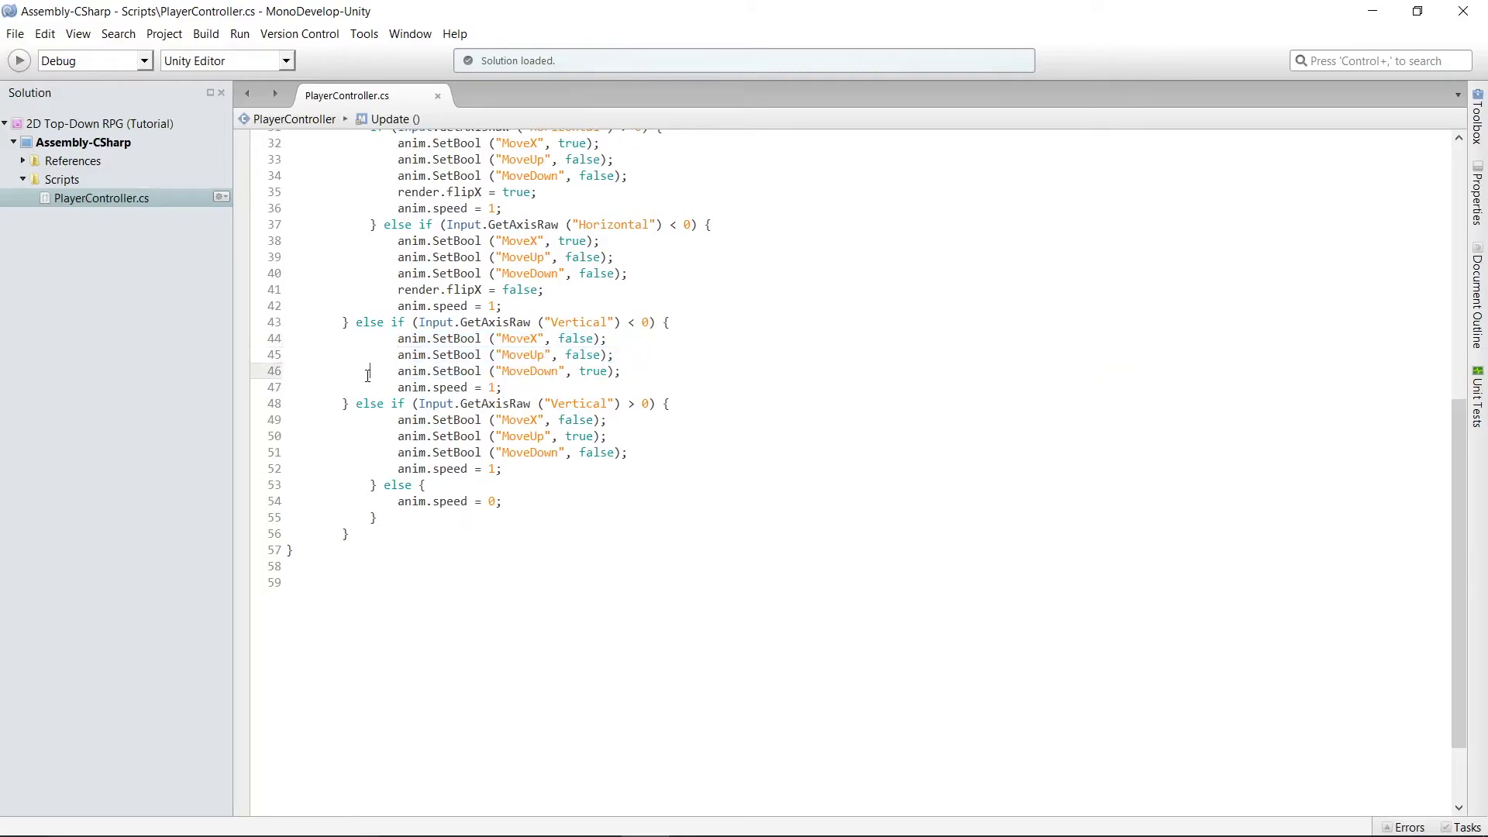
left_click(629, 375)
left_click_drag(515, 385, 518, 419)
left_click(339, 384)
Examine the SetBool calls for positive Vertical input and the final else branch in the Update method
left_click_drag(608, 420, 395, 423)
left_click(392, 434)
scroll(659, 399, "down", 2)
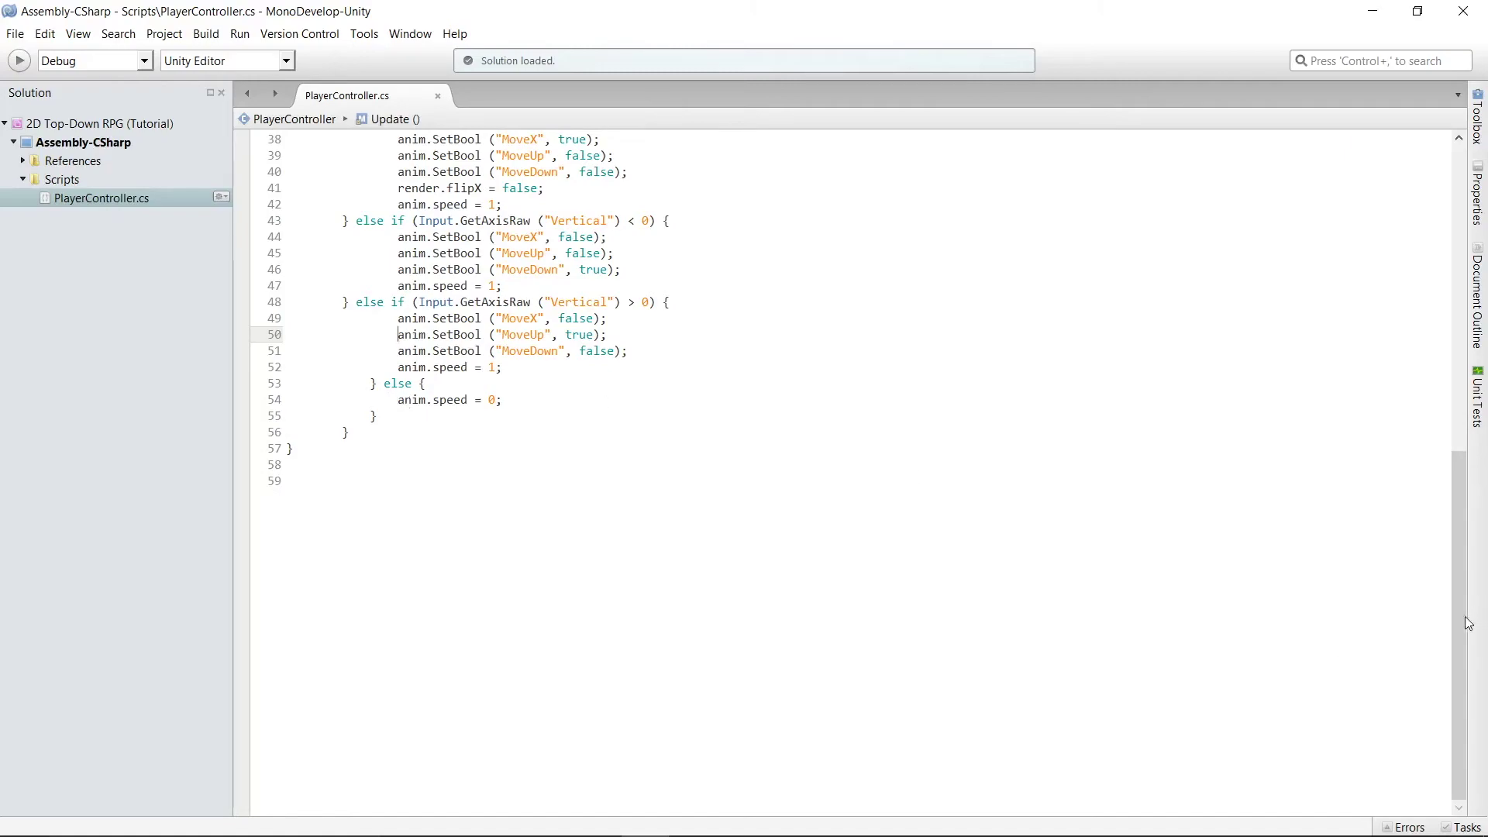
left_click_drag(1459, 624, 1470, 549)
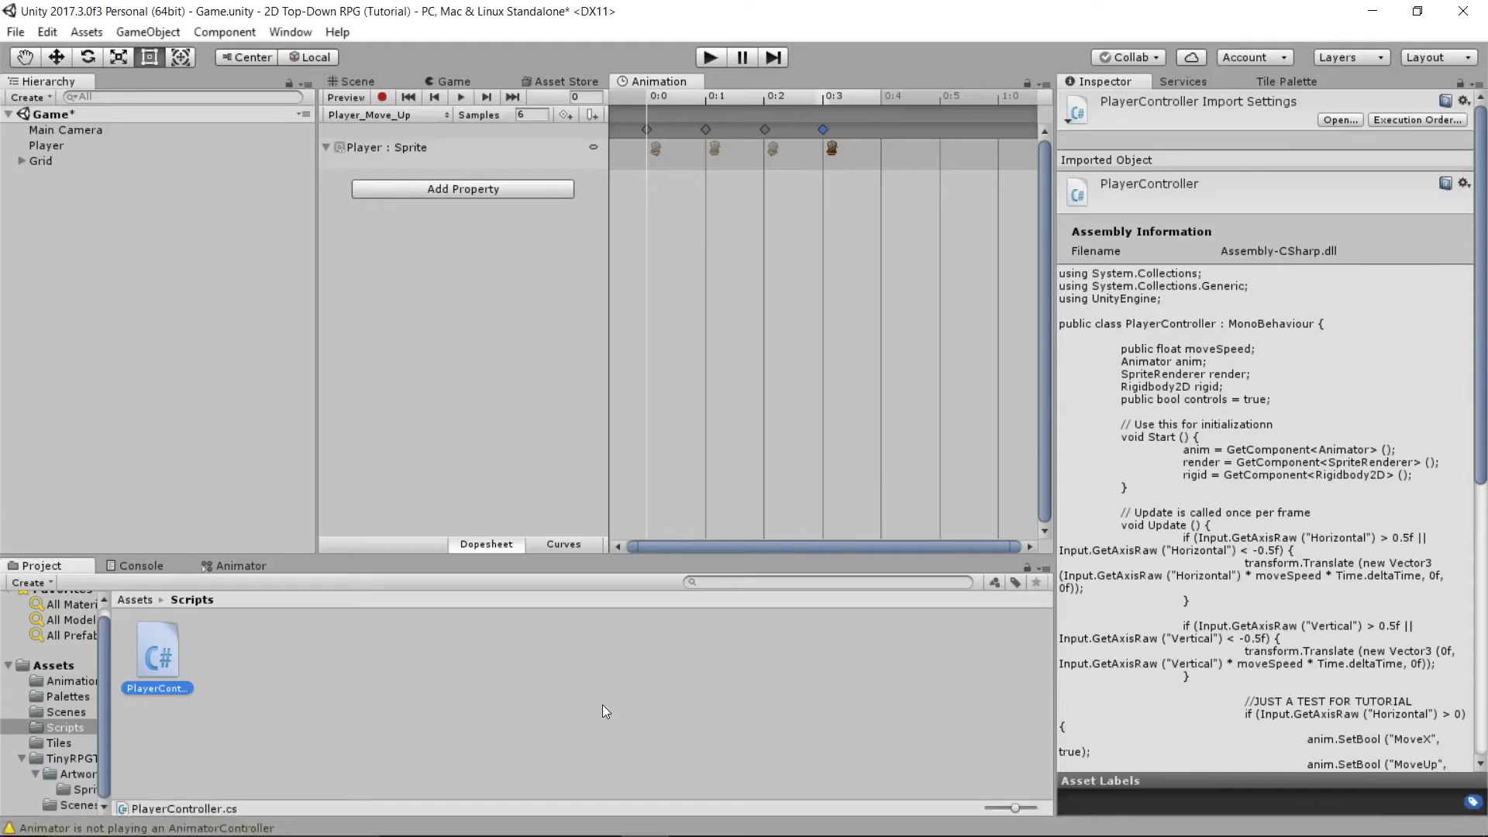
Switch to Unity, run the game from the Scene view, walk the Player in all four directions and stop playback
left_click(346, 83)
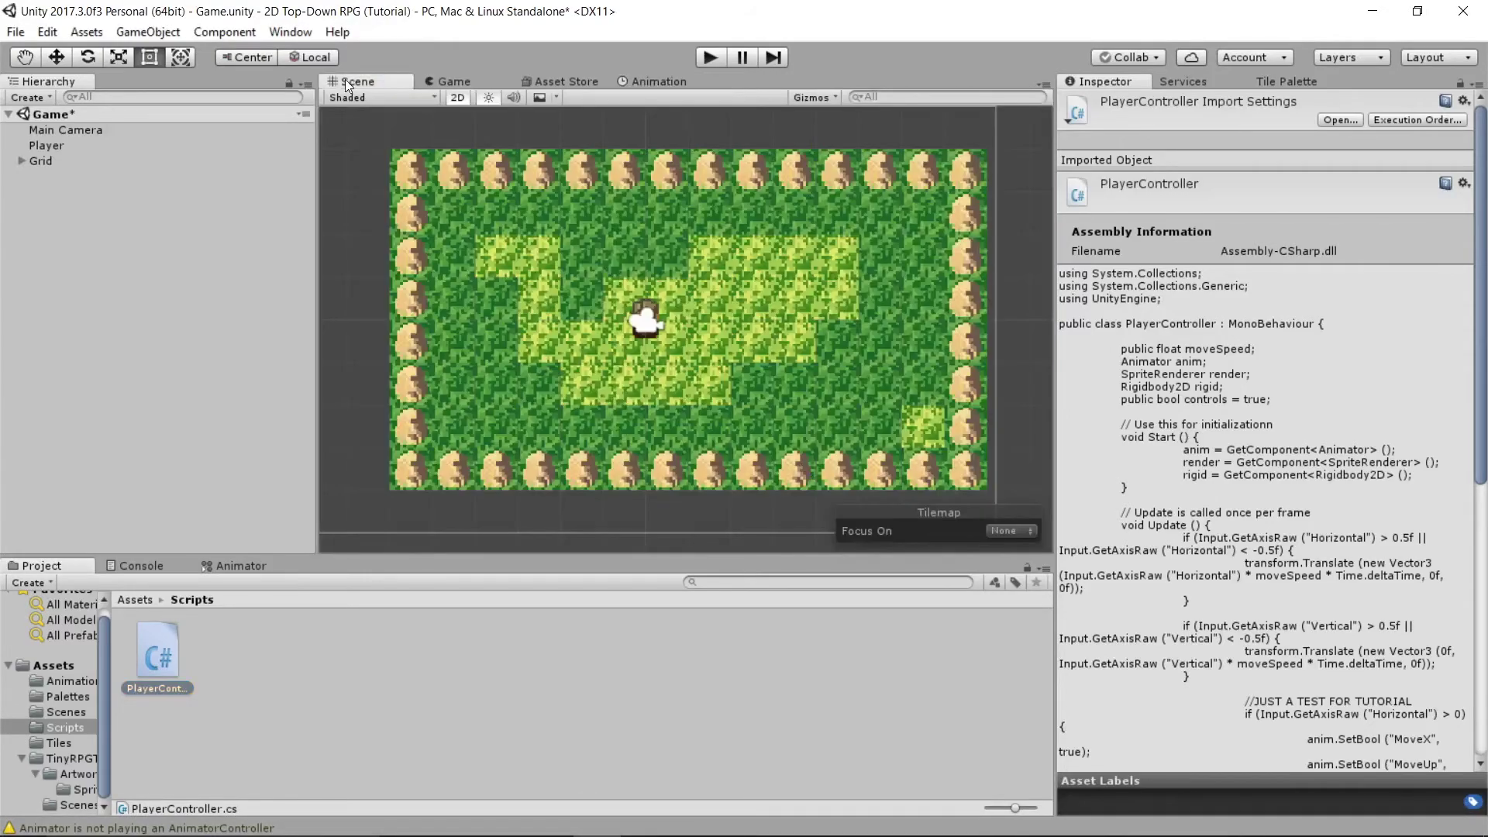
left_click(710, 59)
key("Right")
key("Down")
key("Left")
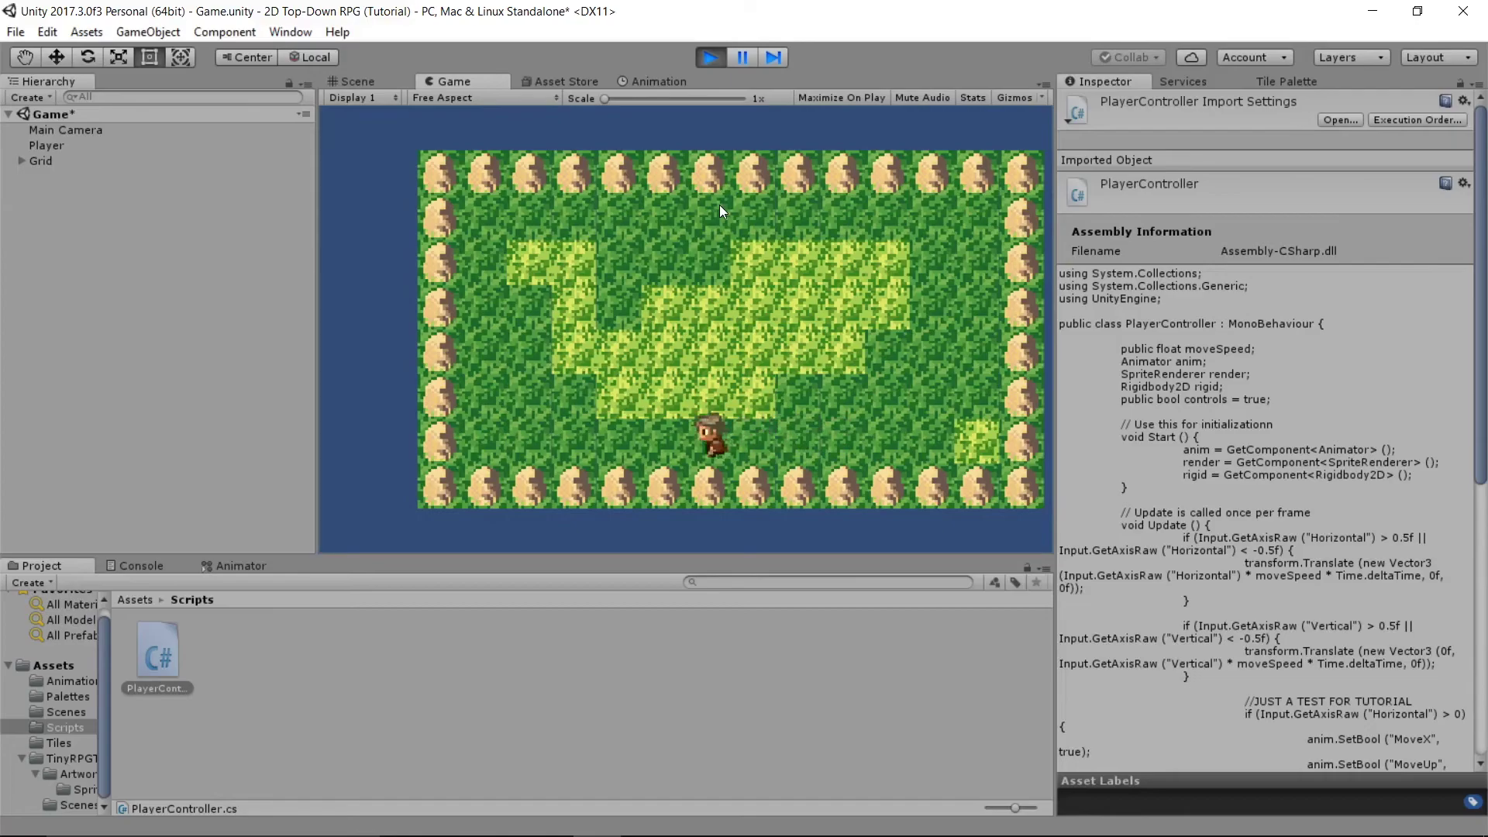
key("Up")
key("Right")
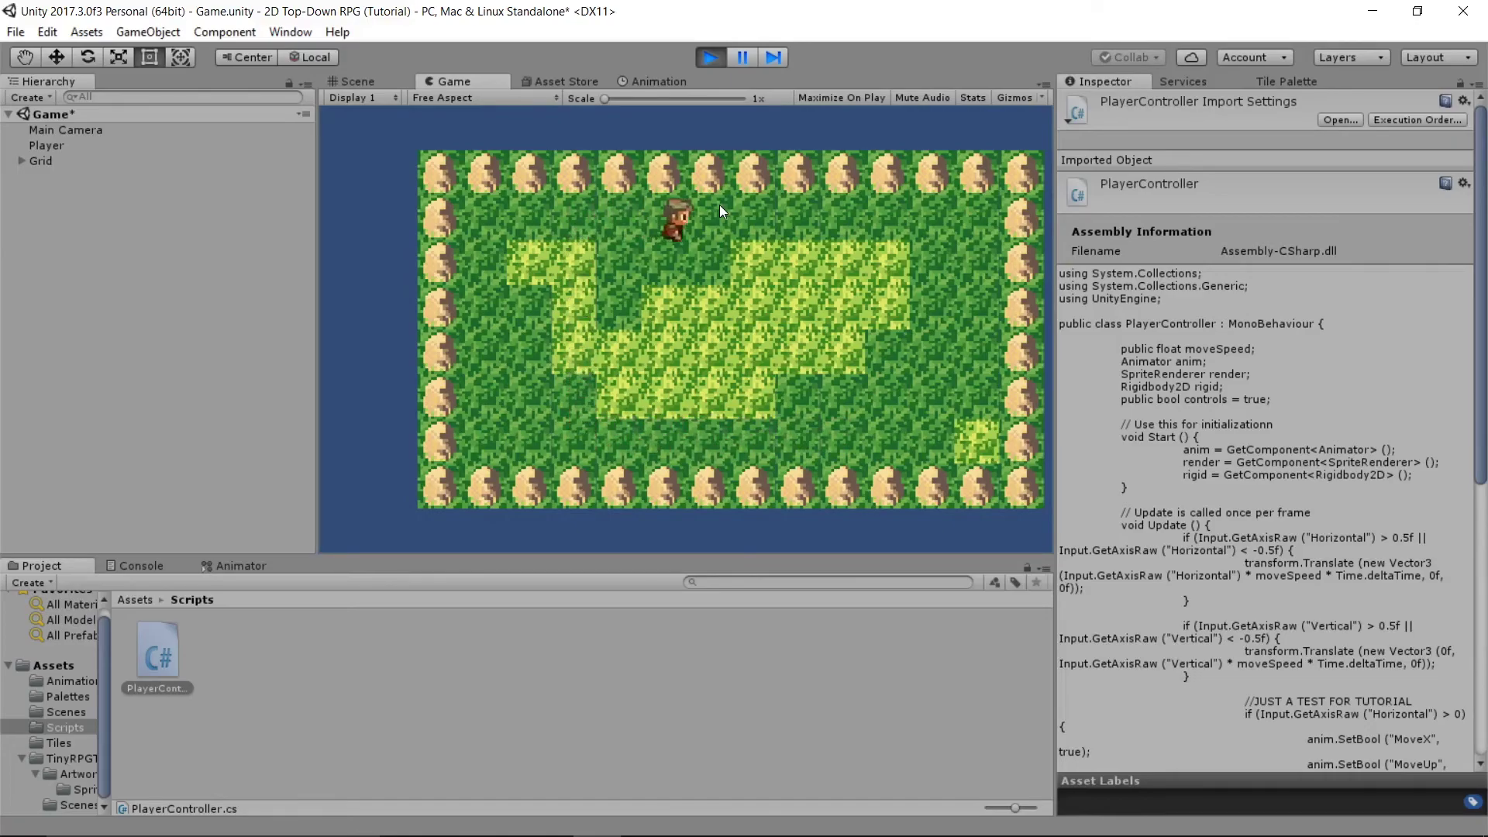
key("Down")
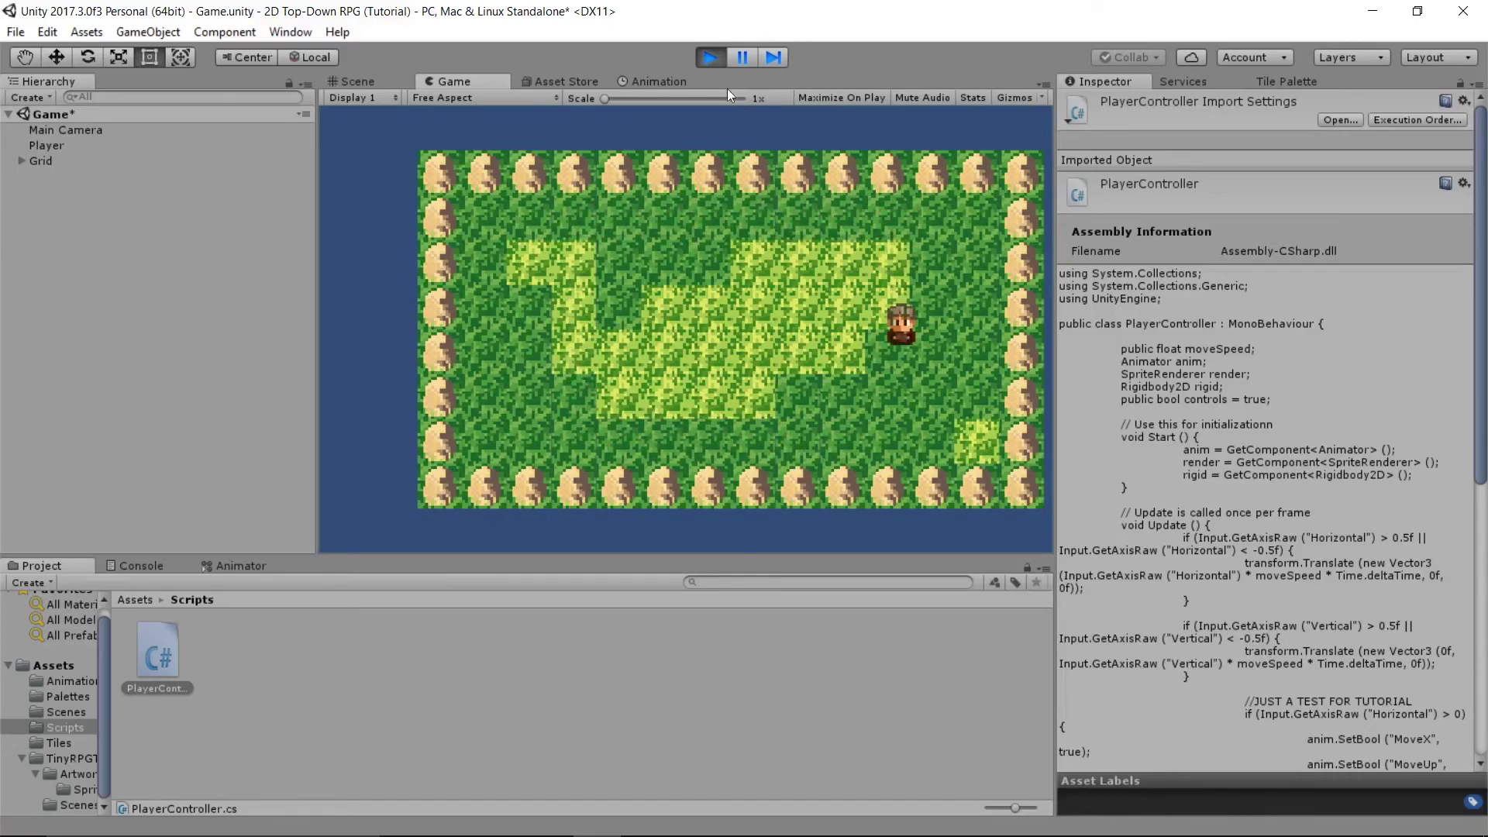
left_click(718, 62)
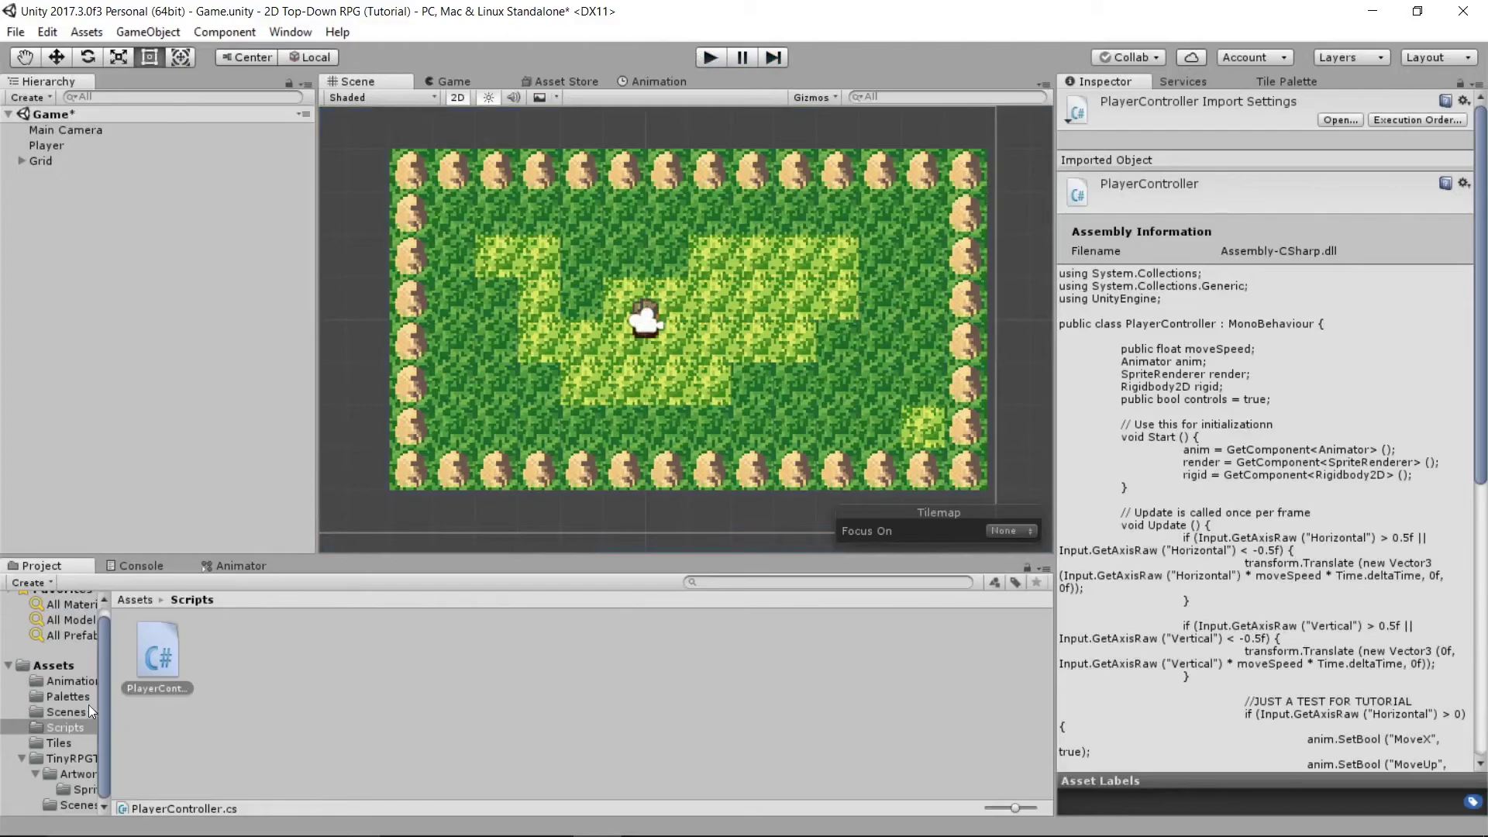
Open the Player_Move_Down clip from the Animations folder and try a sample rate of 10
left_click(70, 681)
double_click(231, 651)
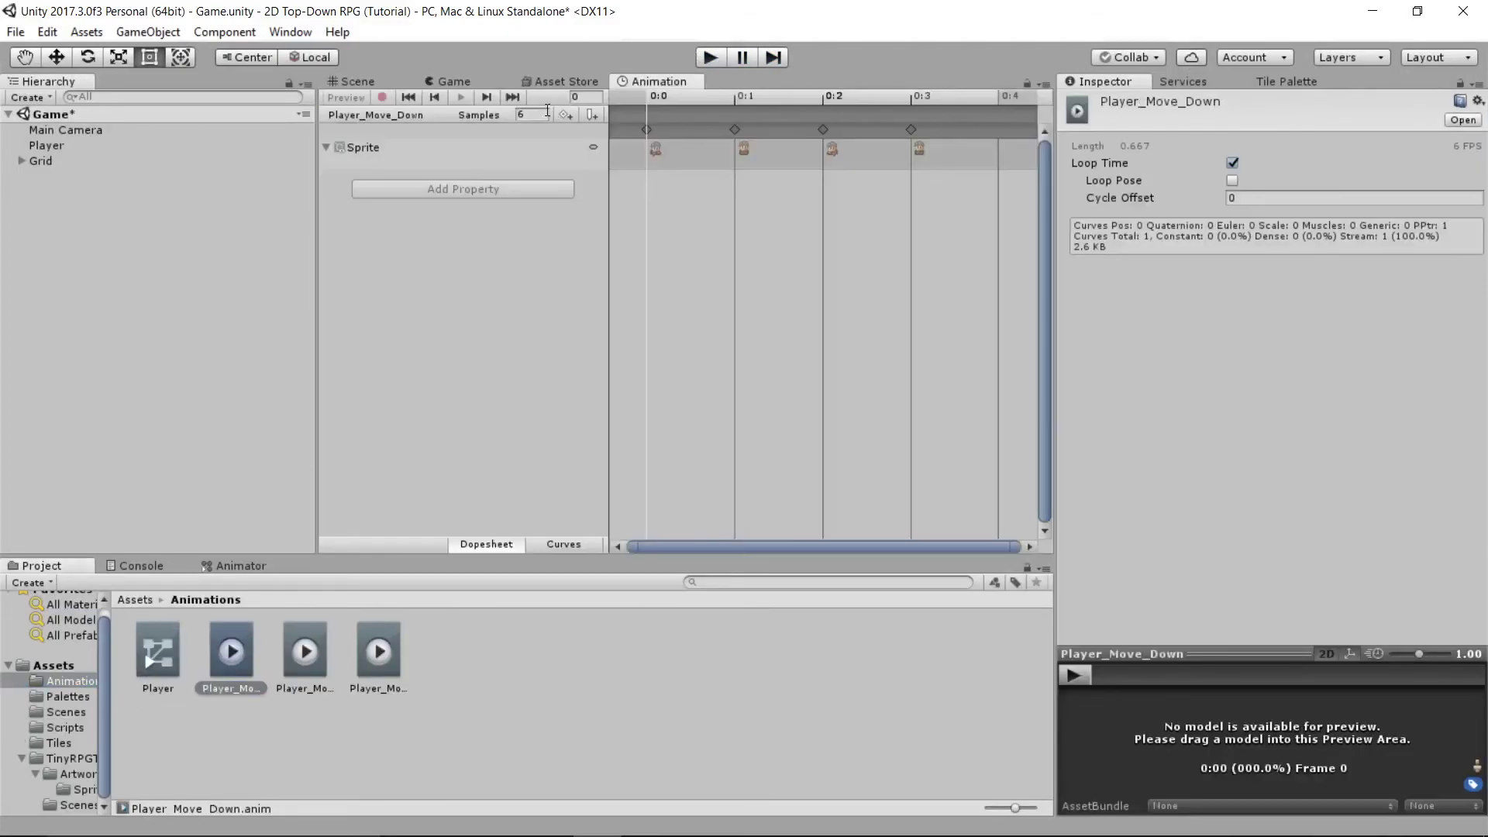
left_click(533, 112)
type("10")
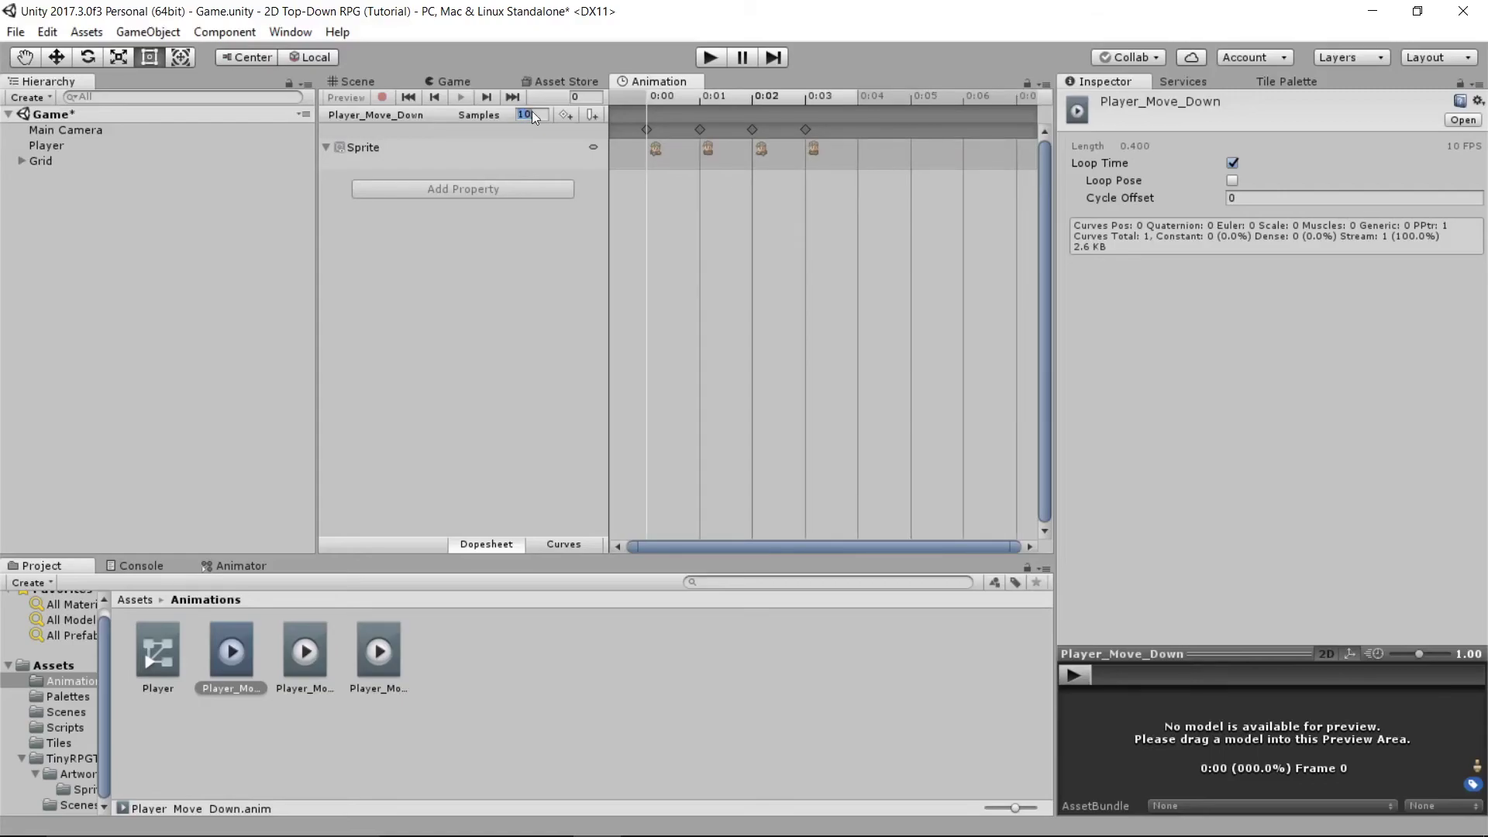
Try a sample rate of 4 on the Player_Move_Down clip and restore it to 6
left_click(533, 111)
key("BackSpace")
key("BackSpace")
type("4")
key("Return")
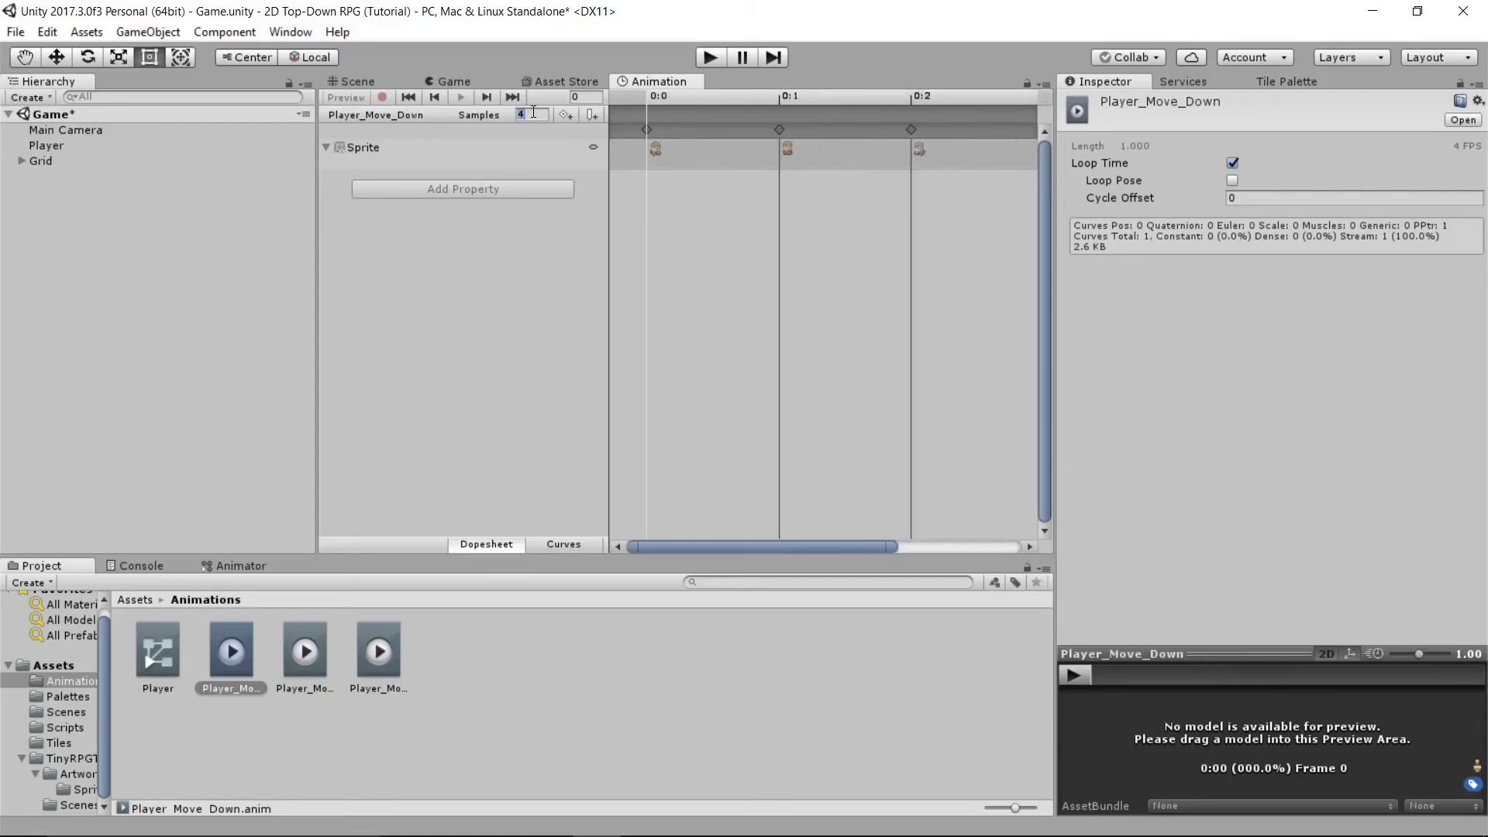
type("6")
key("Return")
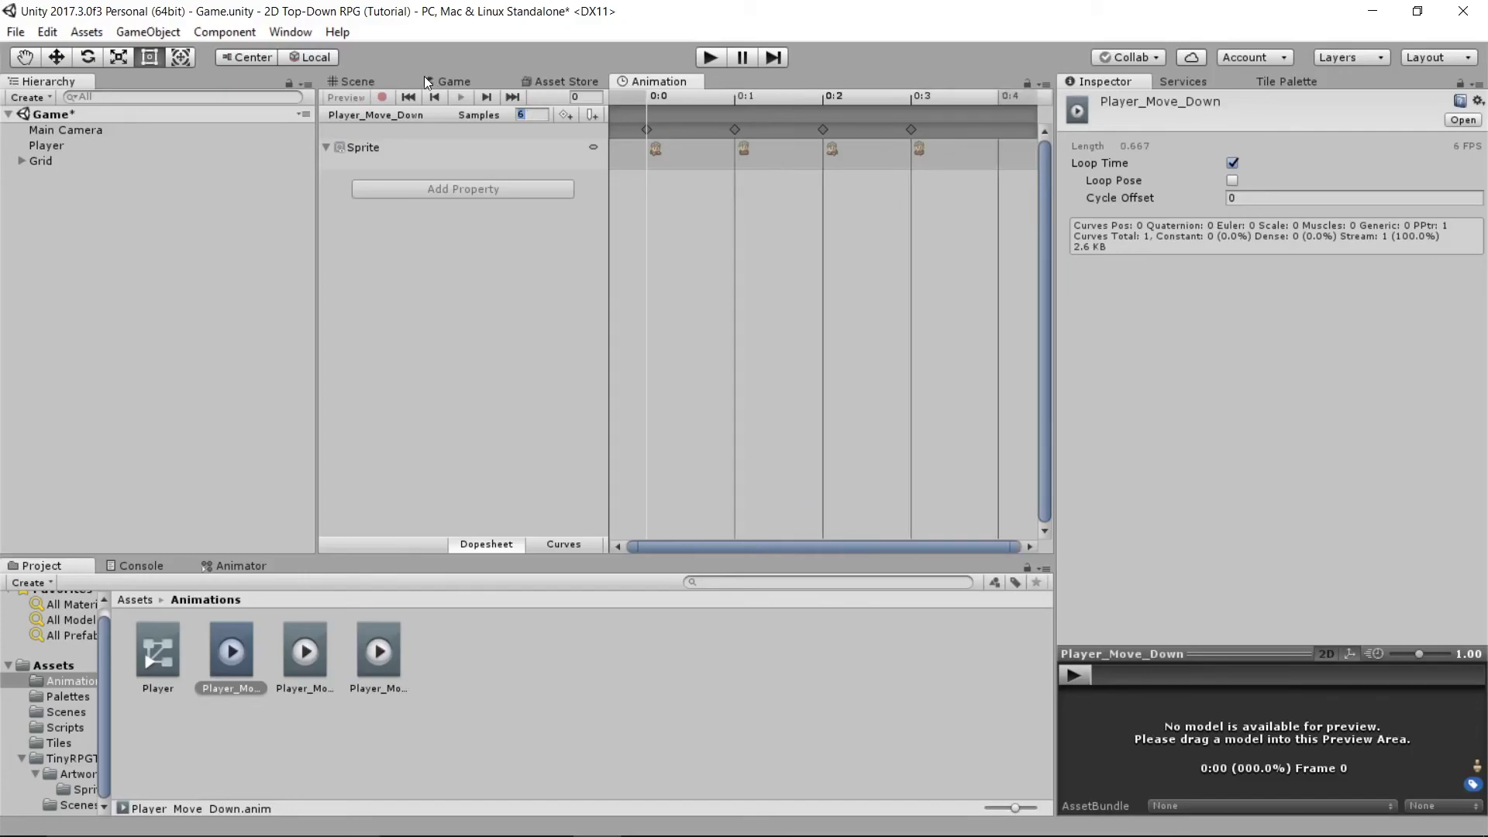
Run the game again and walk the Player repeatedly right, down, left and up around the map to check the animations
left_click(448, 80)
left_click(711, 58)
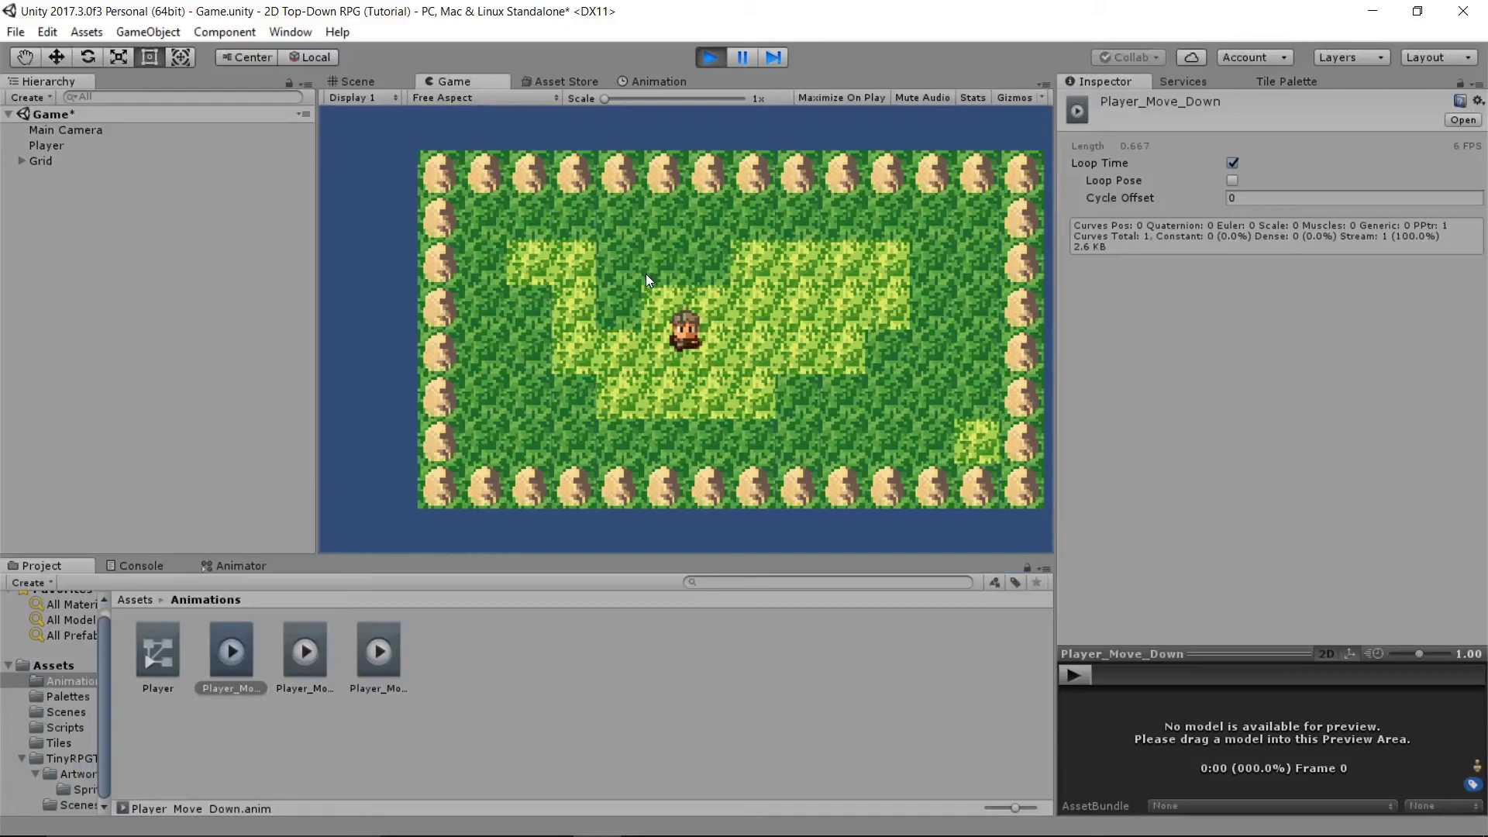
key("Right")
key("Down")
key("Left")
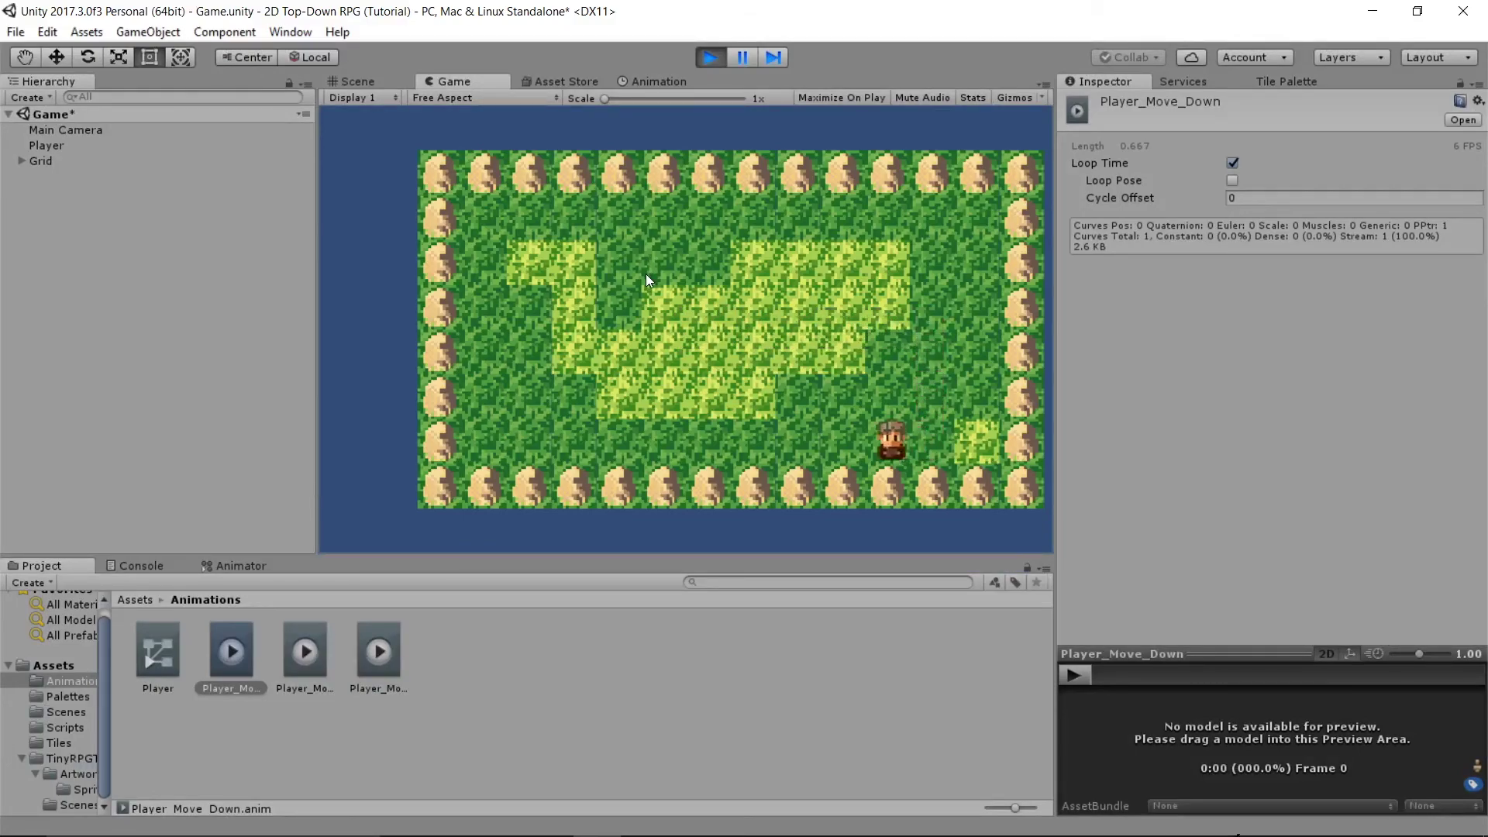
key("Up")
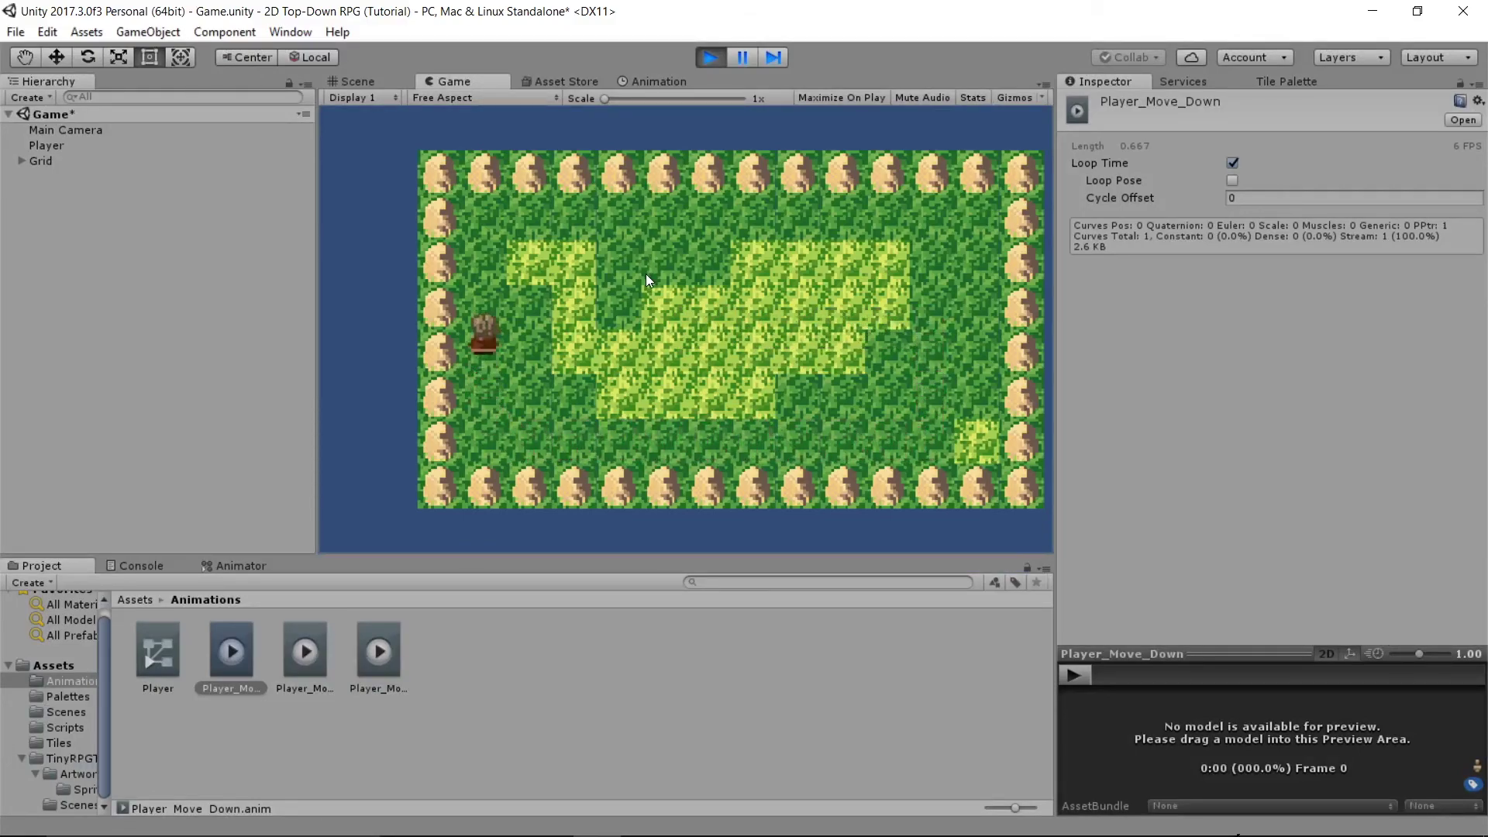
key("Right")
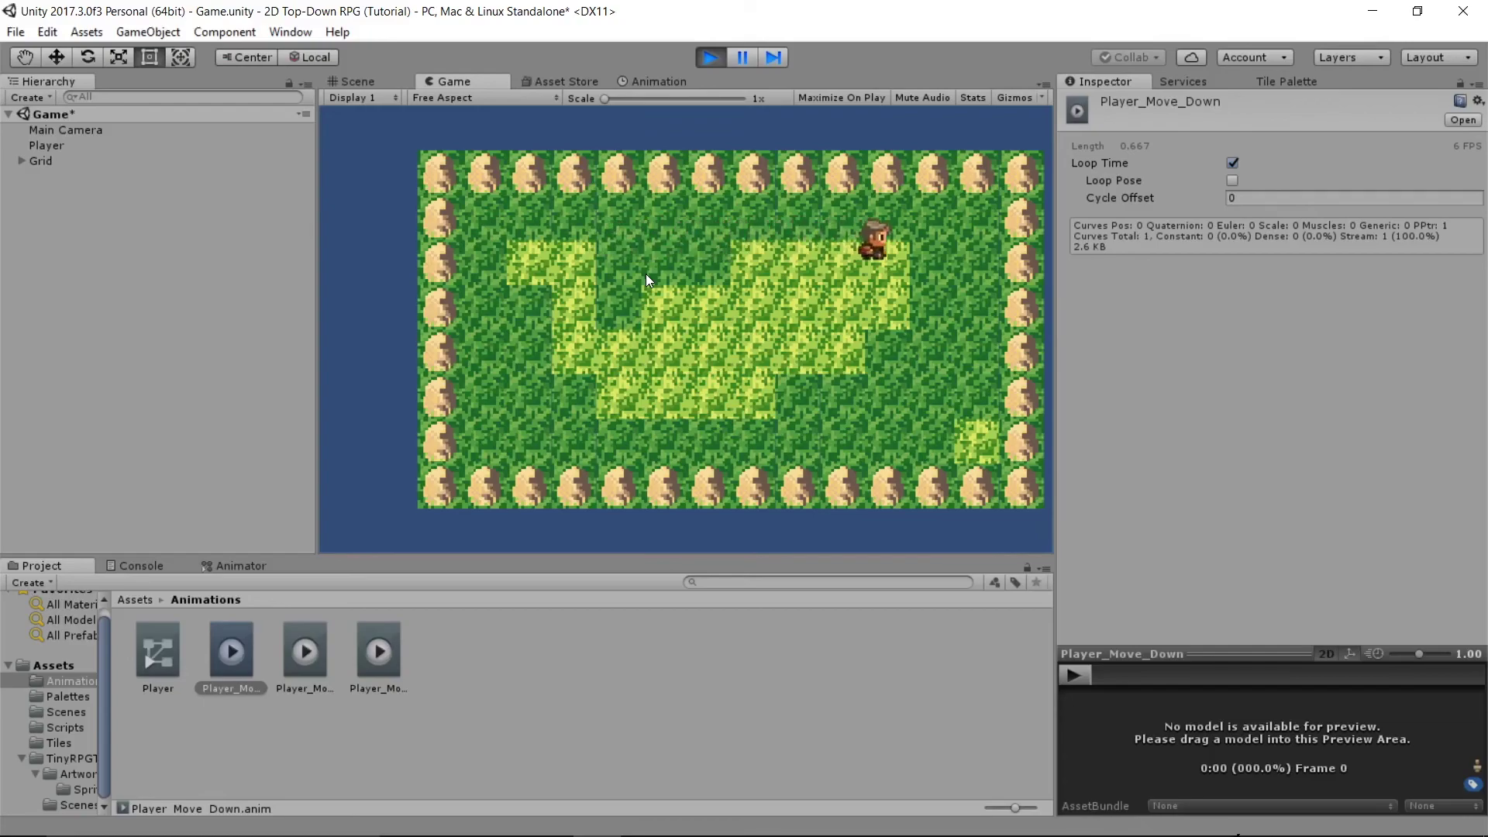
key("Down")
key("Left")
key("Up")
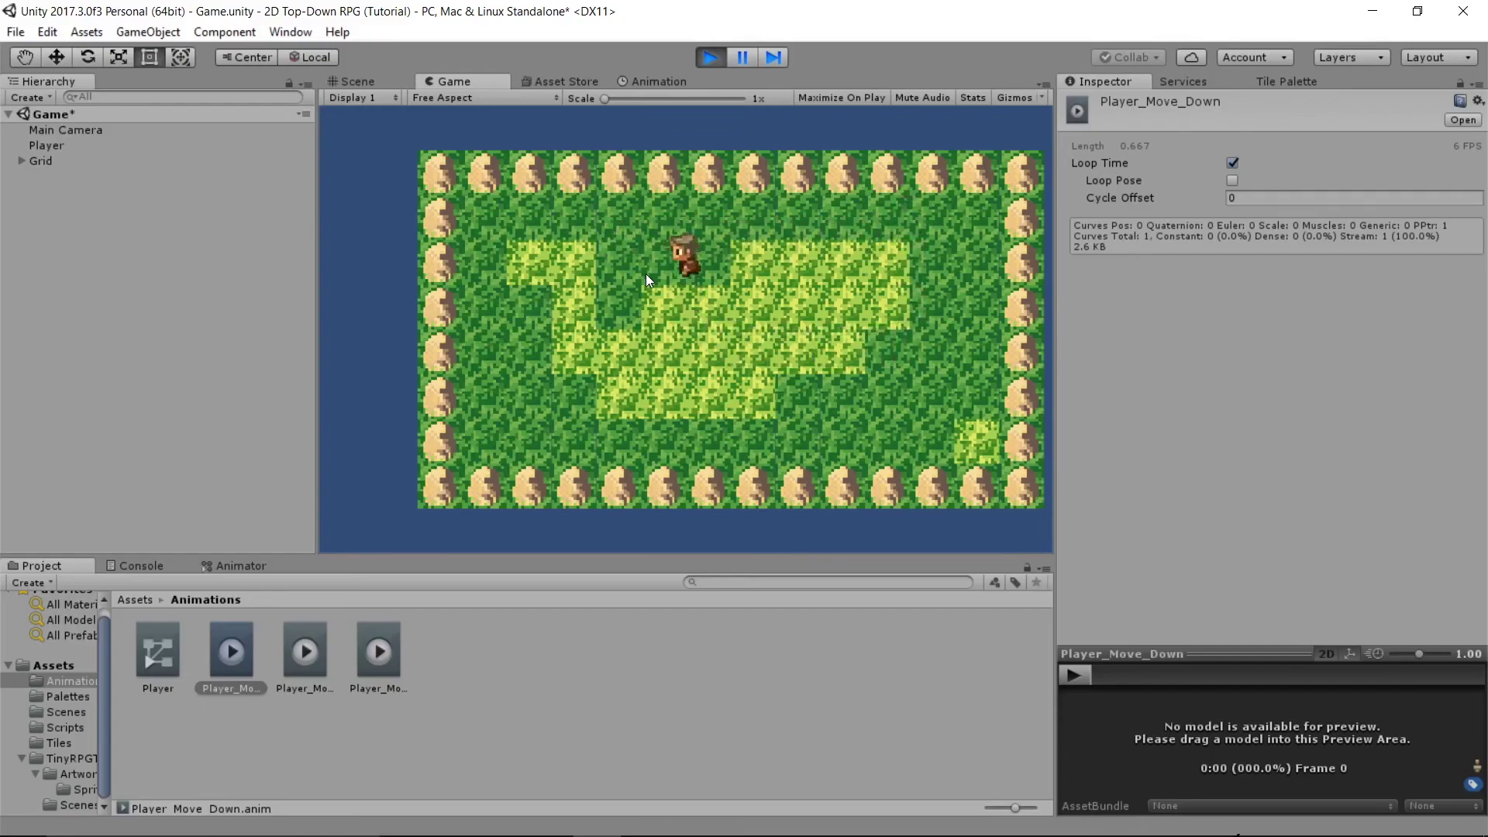
key("Right")
key("Down")
key("Left")
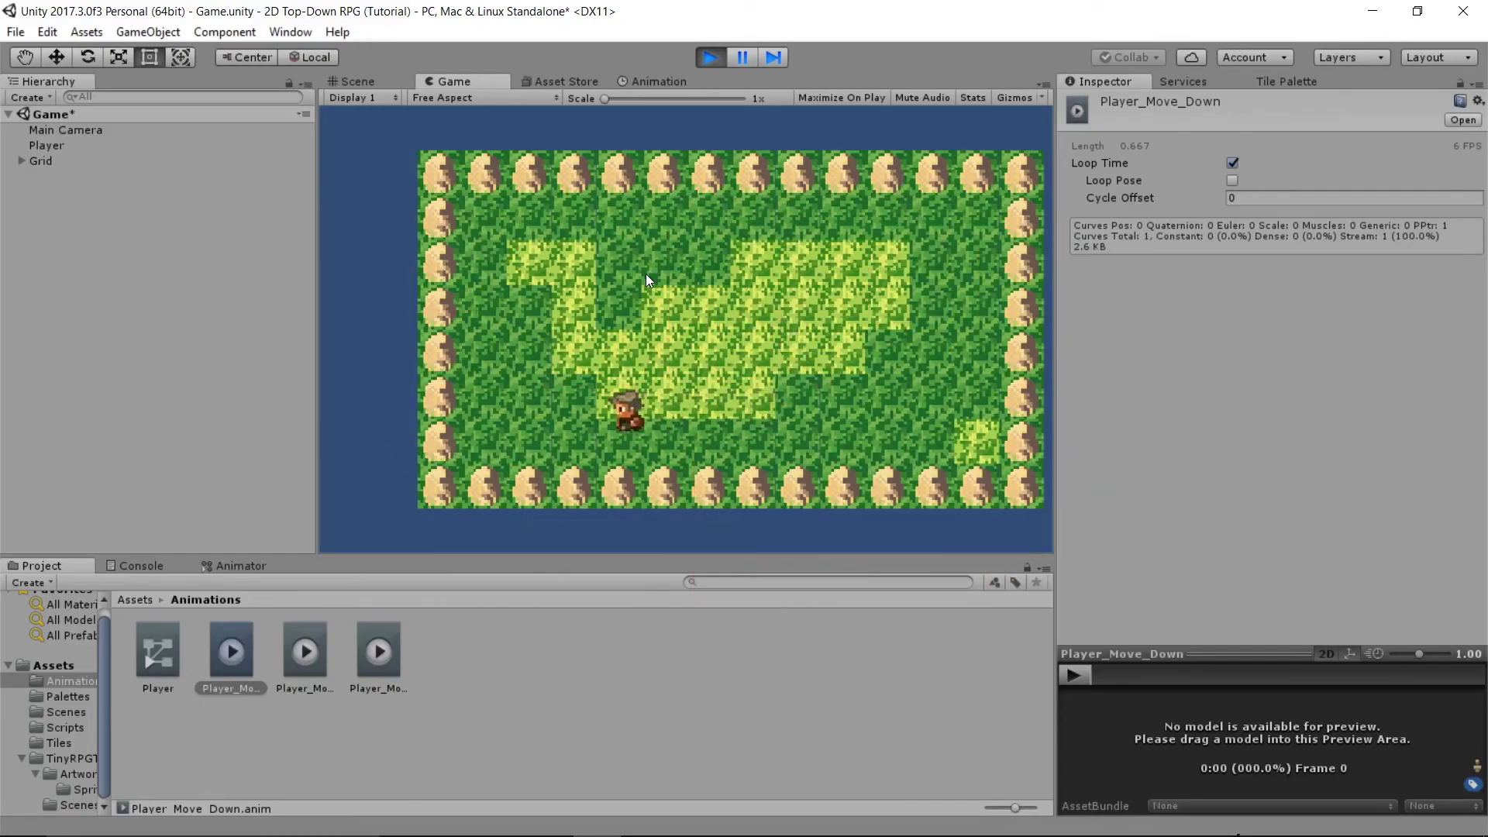
key("Up")
key("Right")
key("Right")
key("Down")
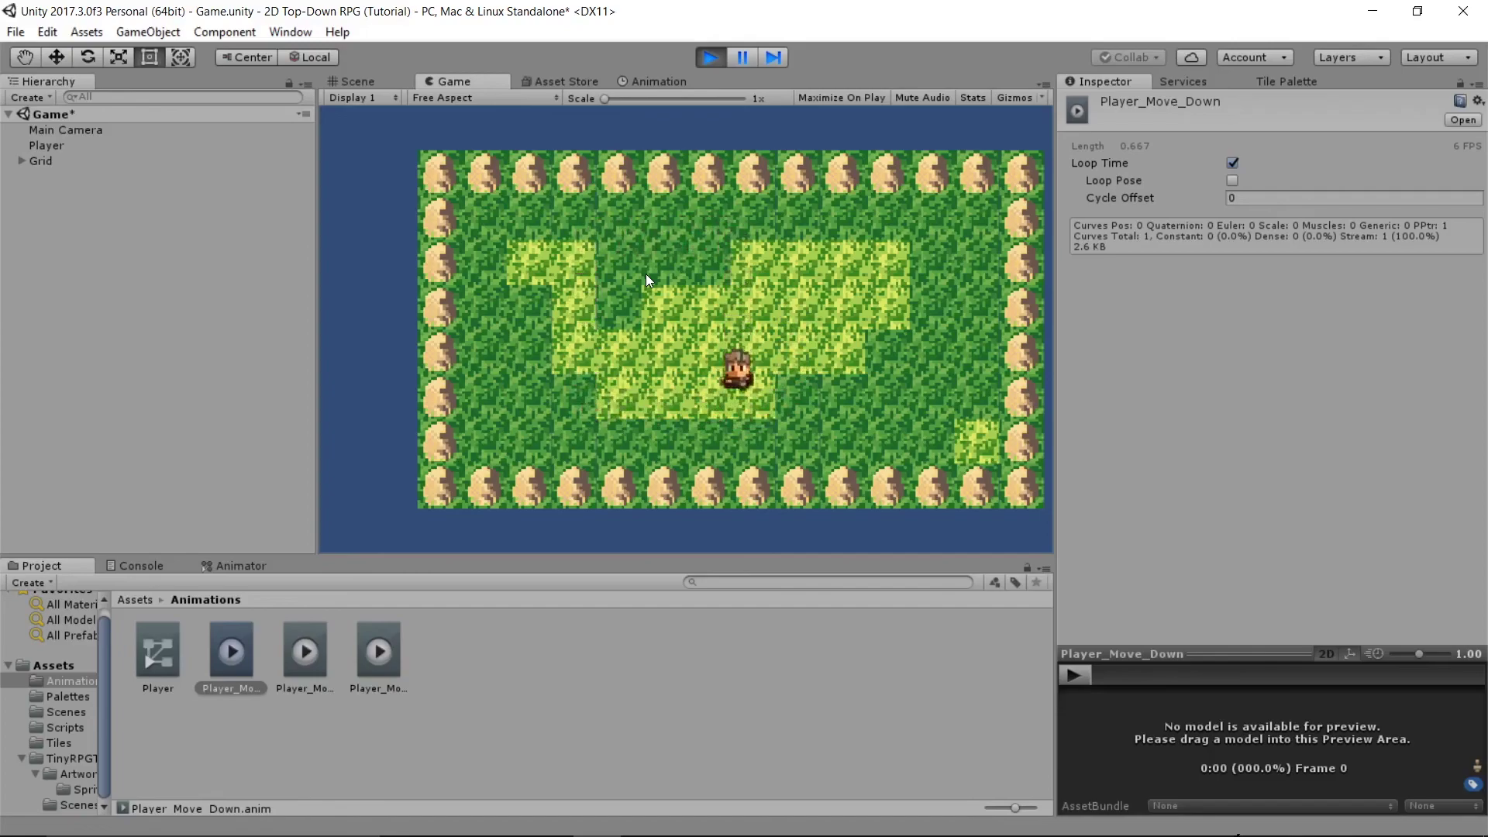
key("Left")
key("Up")
key("Right")
key("Down")
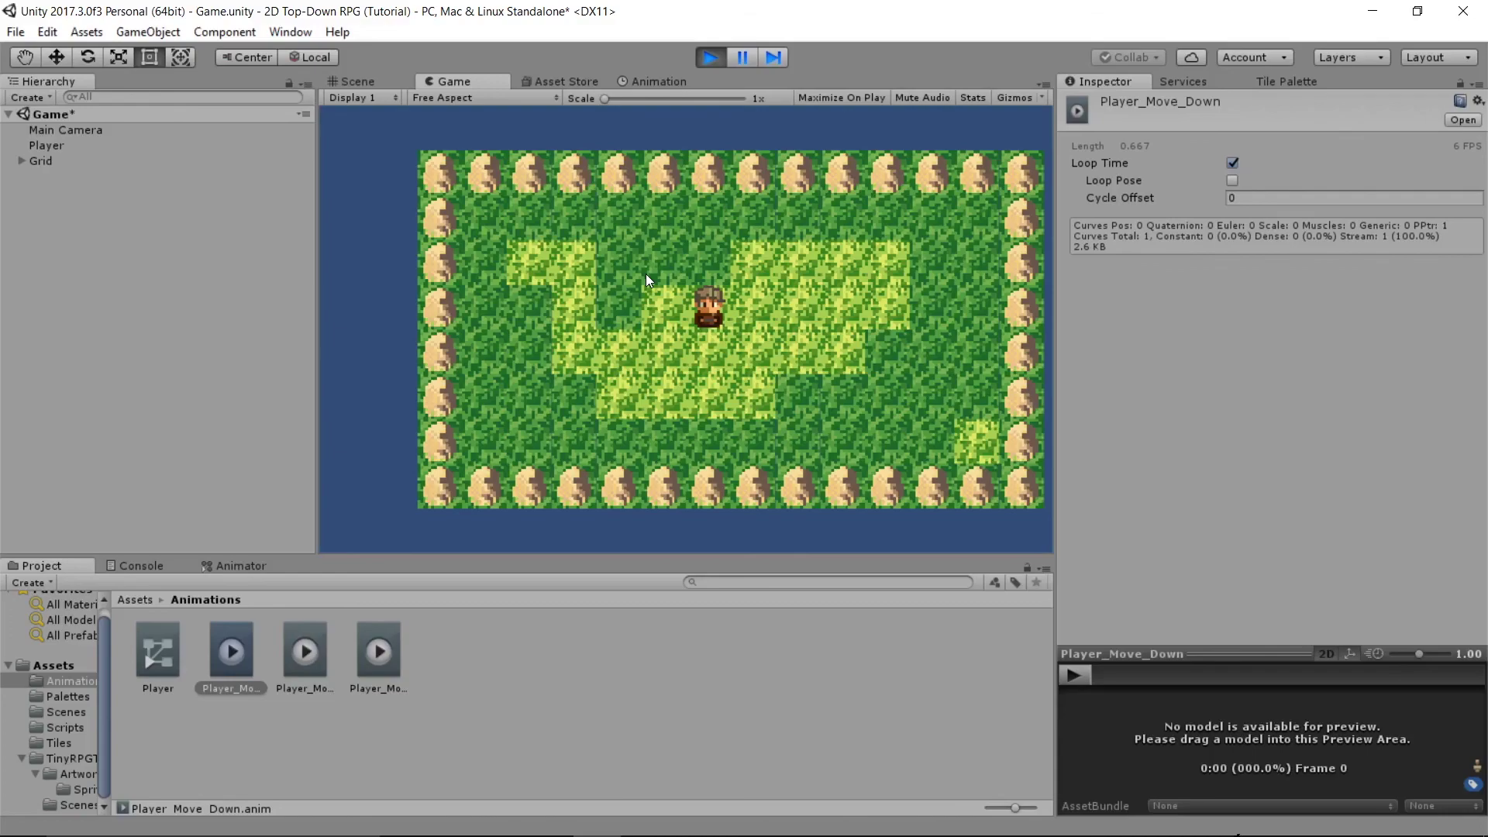
key("Left")
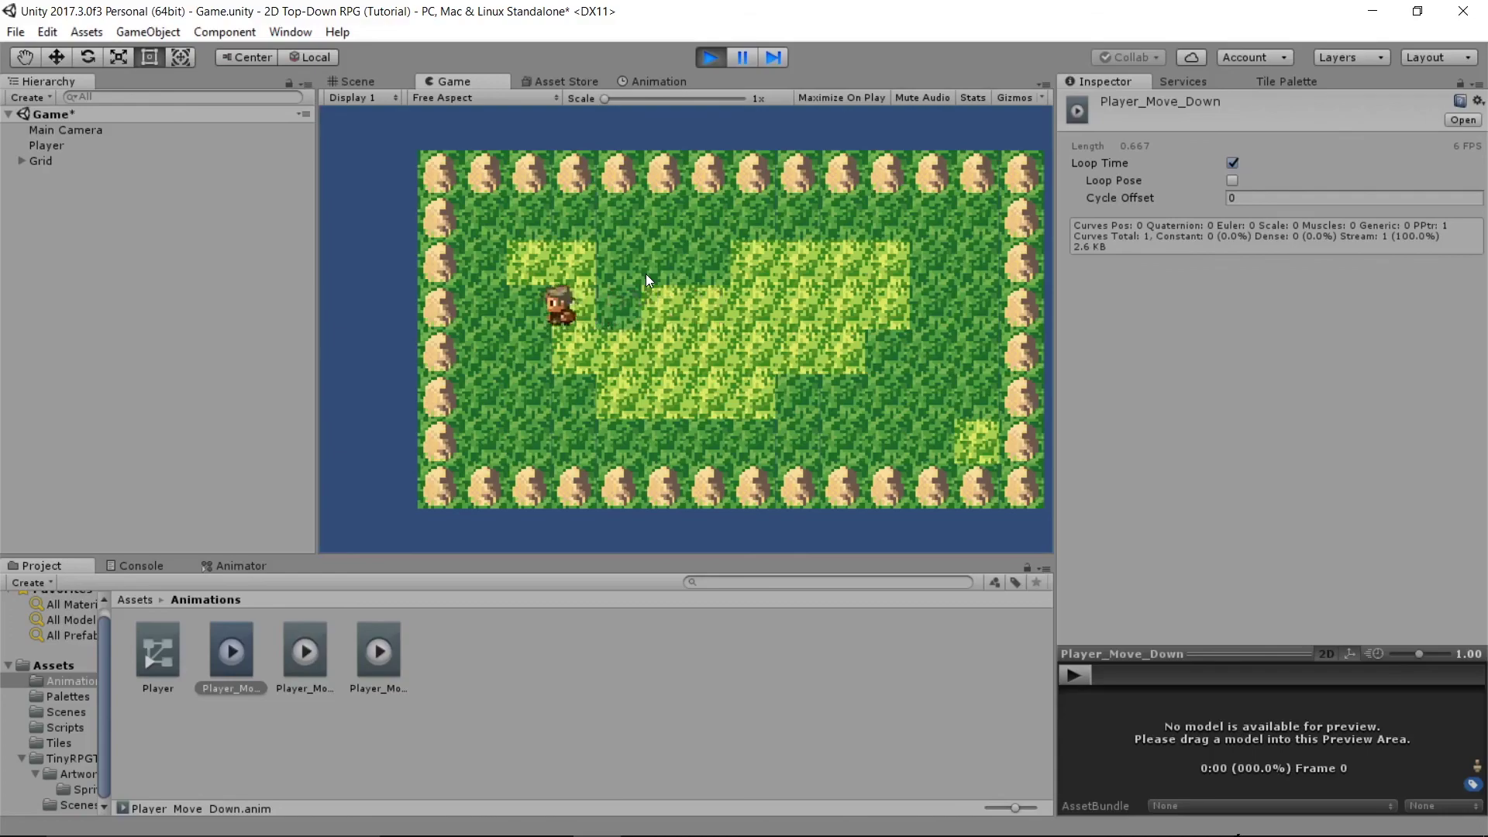
key("Up")
key("Right")
key("Down")
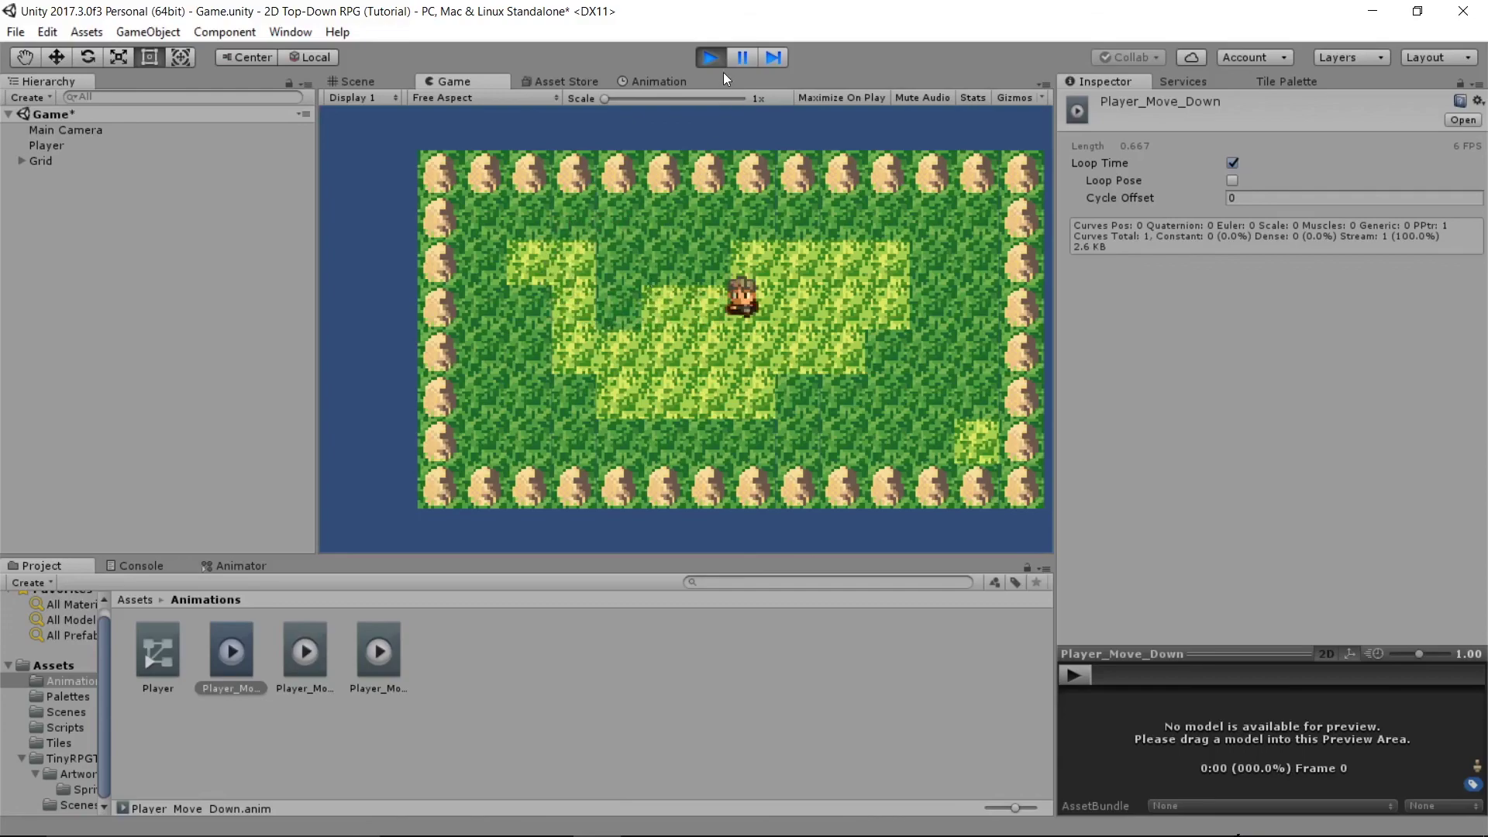